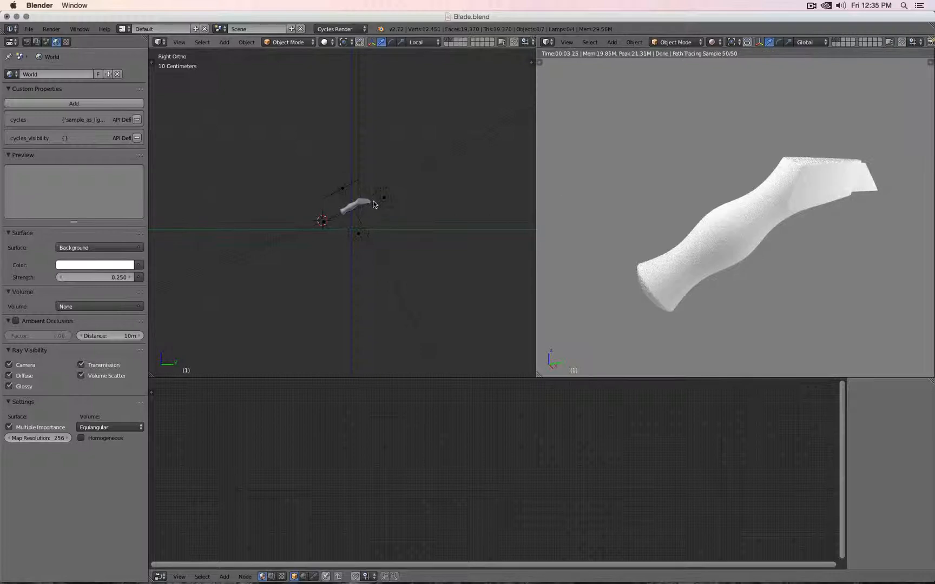
Step: Select the near handle shell, Shell 1 High, and add a new material to it
{"action": "middle_click_drag", "start_coordinate": [347, 211], "coordinate": [321, 202]}
{"action": "scroll", "coordinate": [321, 202], "scroll_direction": "up", "scroll_amount": 8}
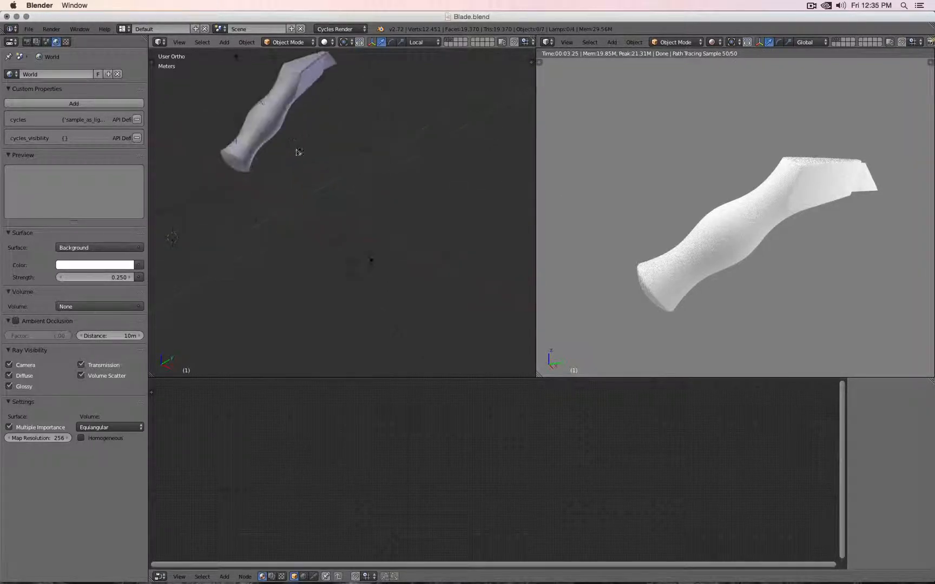
{"action": "middle_click_drag", "start_coordinate": [311, 121], "coordinate": [426, 214], "text": "shift"}
{"action": "scroll", "coordinate": [426, 214], "scroll_direction": "up", "scroll_amount": 3}
{"action": "right_click", "coordinate": [464, 158]}
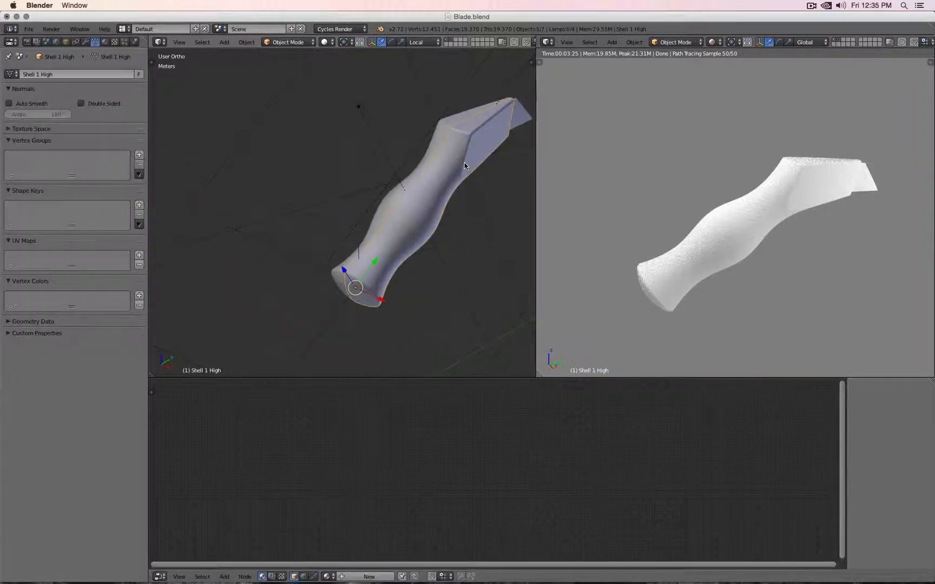
{"action": "left_click", "coordinate": [104, 43]}
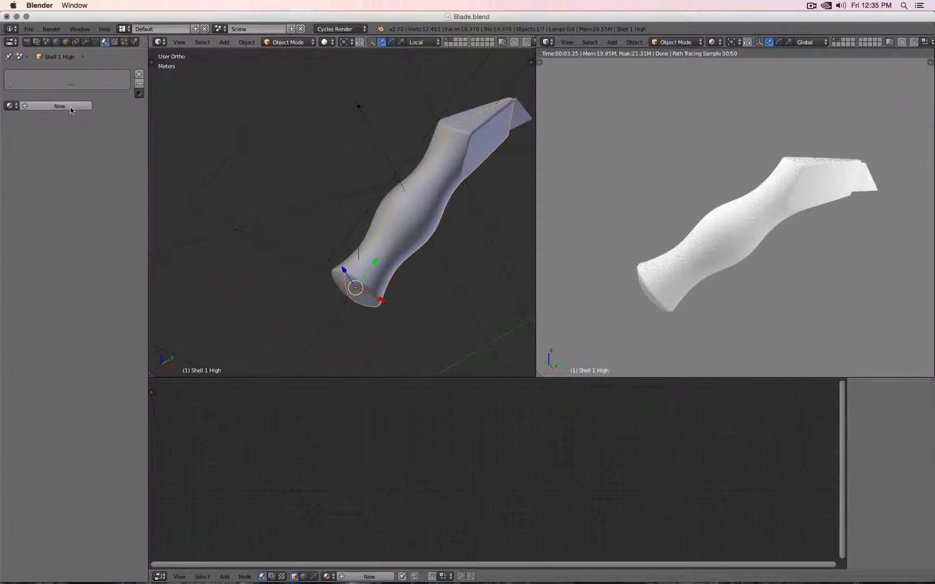
{"action": "left_click", "coordinate": [71, 108]}
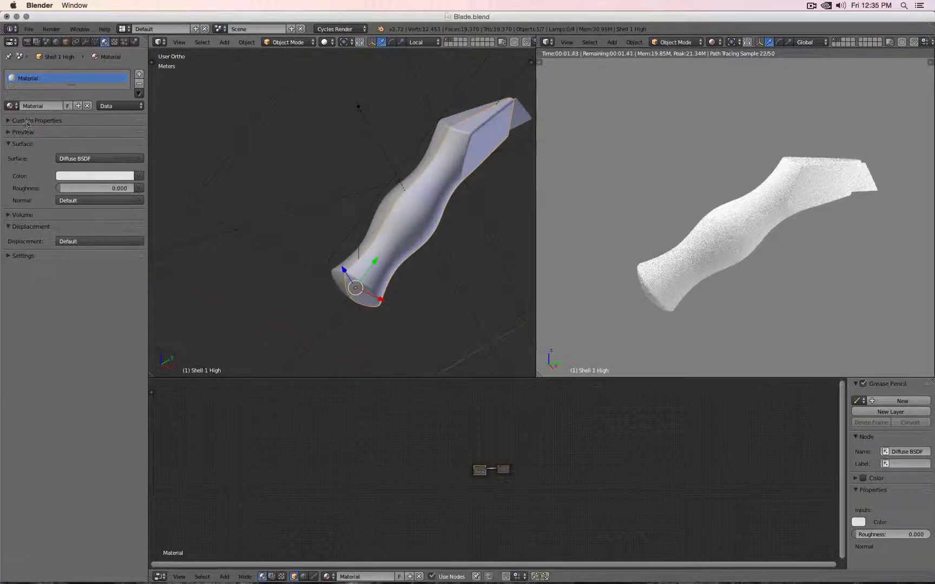
Step: Expand the new material's preview and settings to show its sample sphere and viewport colour
{"action": "left_click", "coordinate": [7, 133]}
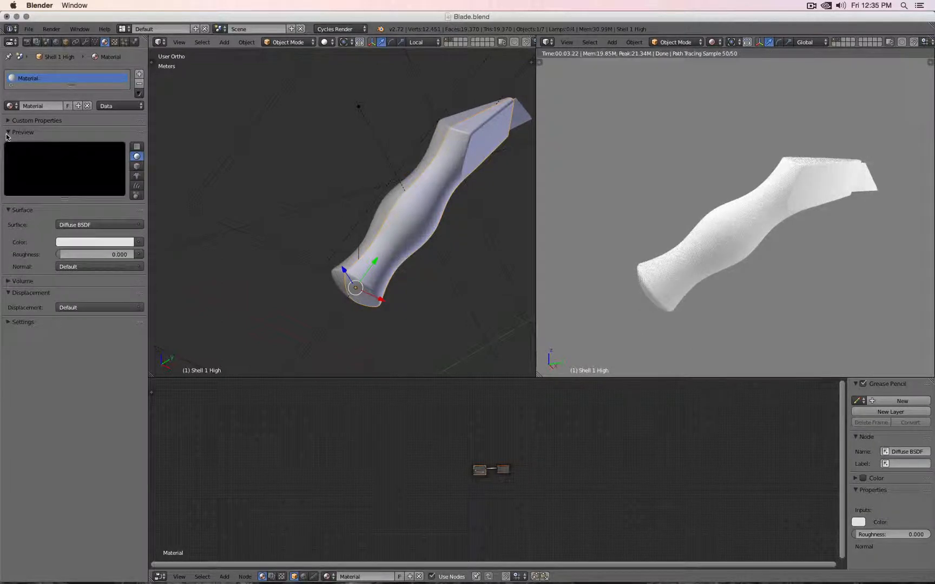
{"action": "left_click", "coordinate": [7, 211]}
{"action": "left_click", "coordinate": [7, 211]}
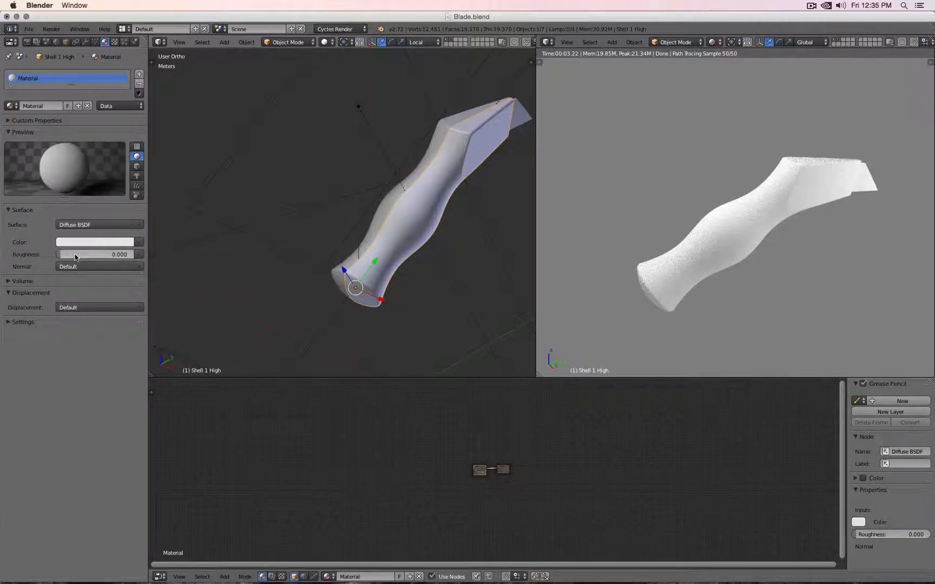
{"action": "left_click", "coordinate": [7, 321]}
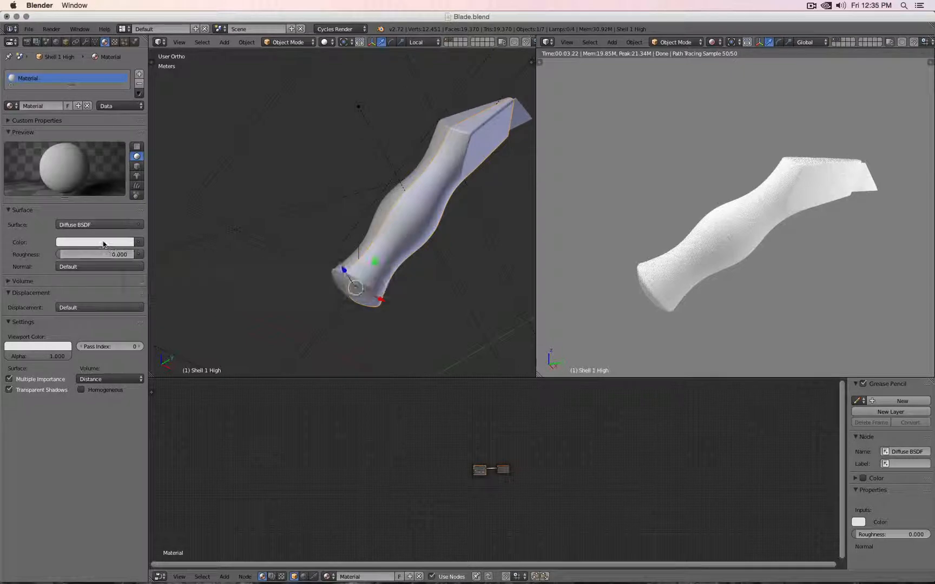
Step: Set the material's diffuse colour to yellow-orange and copy the same colour to its viewport colour
{"action": "left_click", "coordinate": [103, 243]}
{"action": "left_click", "coordinate": [78, 162]}
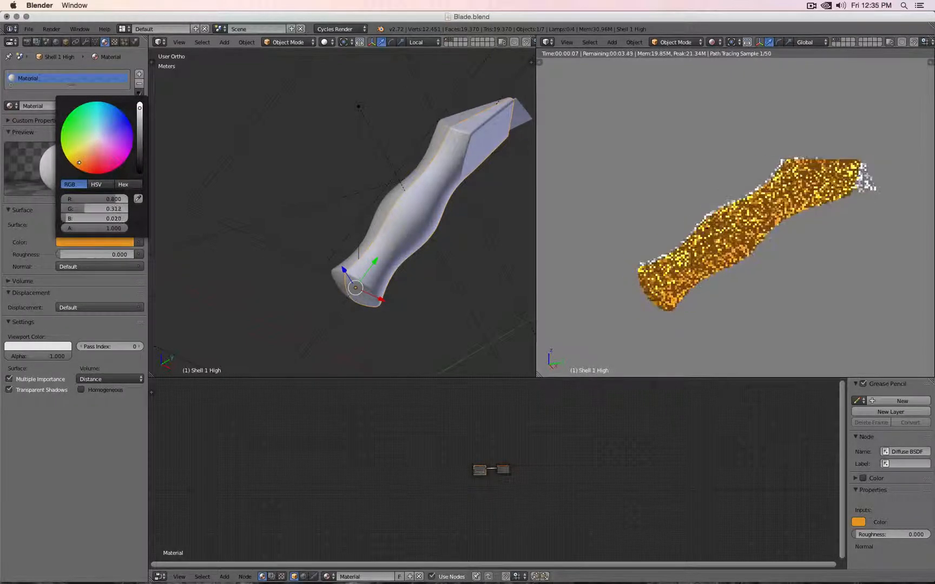
{"action": "left_click", "coordinate": [79, 242]}
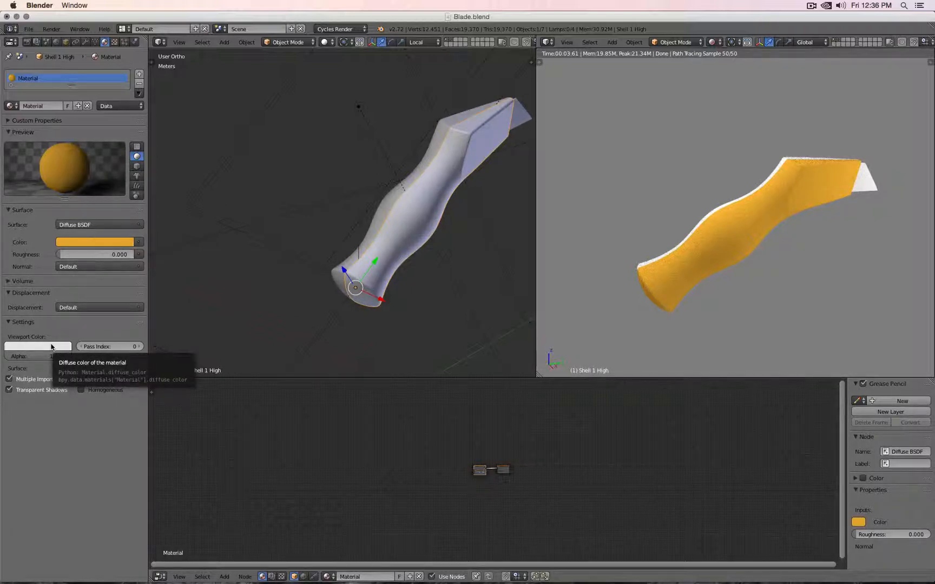
{"action": "key", "text": "ctrl+v"}
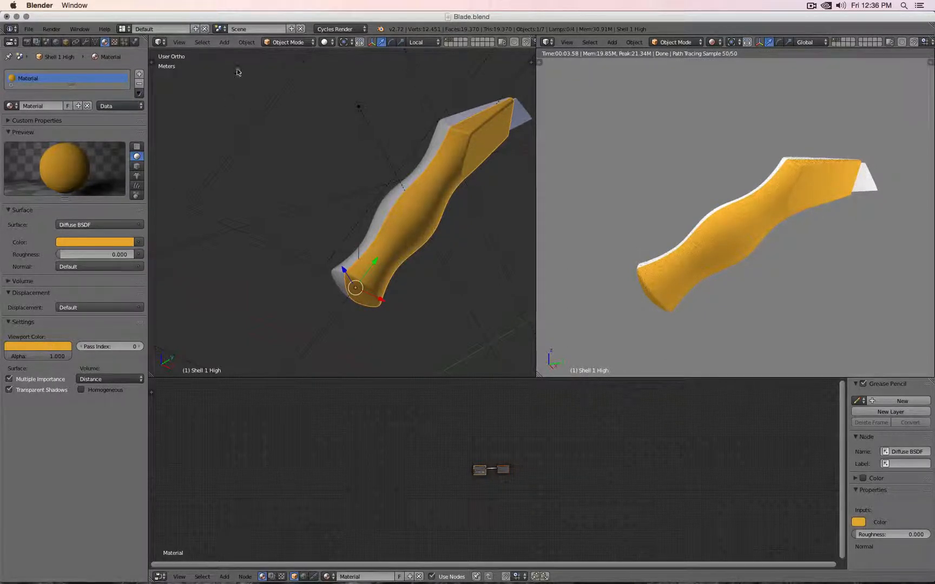
Step: Assign the existing orange material to Shell 2 High, rename it Yellow Plastic, and check that Shell 1 High shares it
{"action": "right_click", "coordinate": [455, 120]}
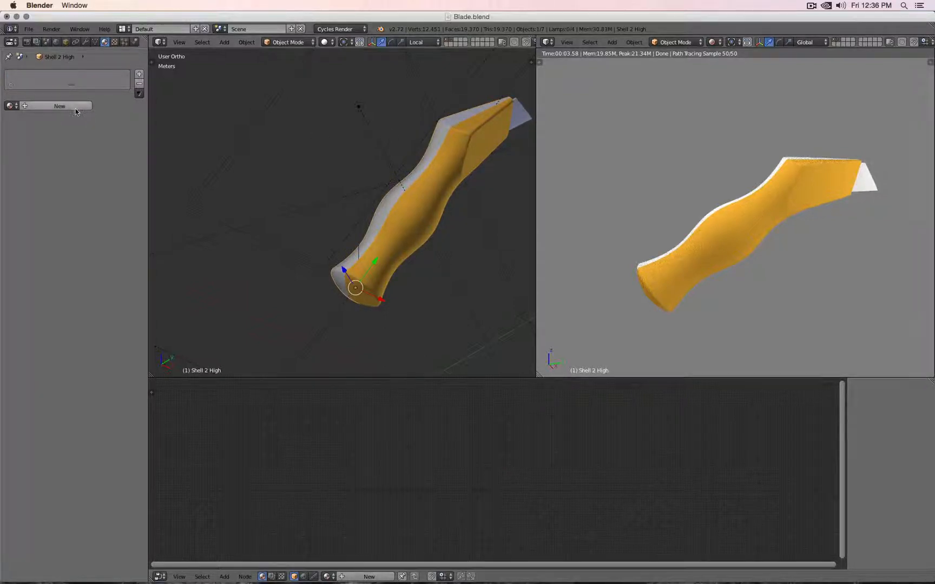
{"action": "left_click", "coordinate": [8, 106]}
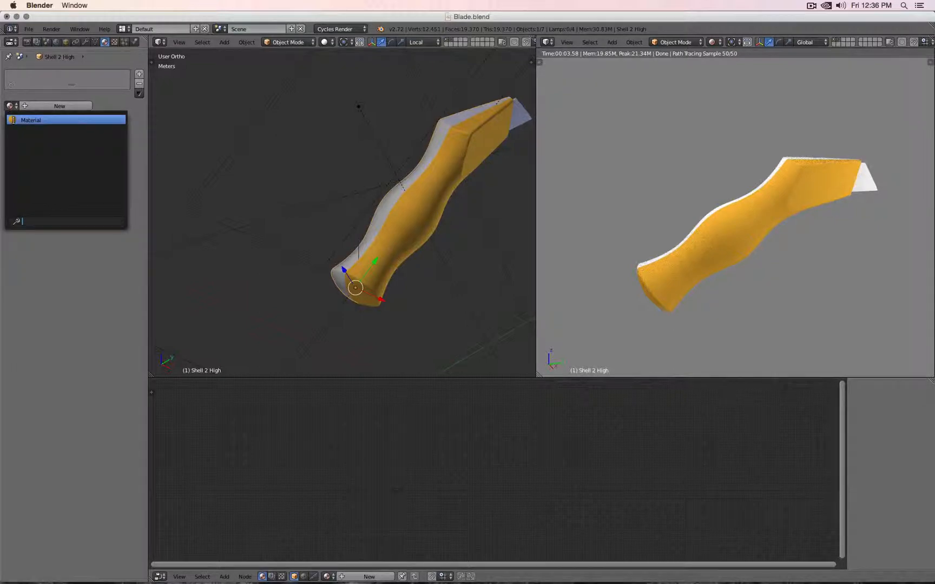
{"action": "left_click", "coordinate": [13, 120]}
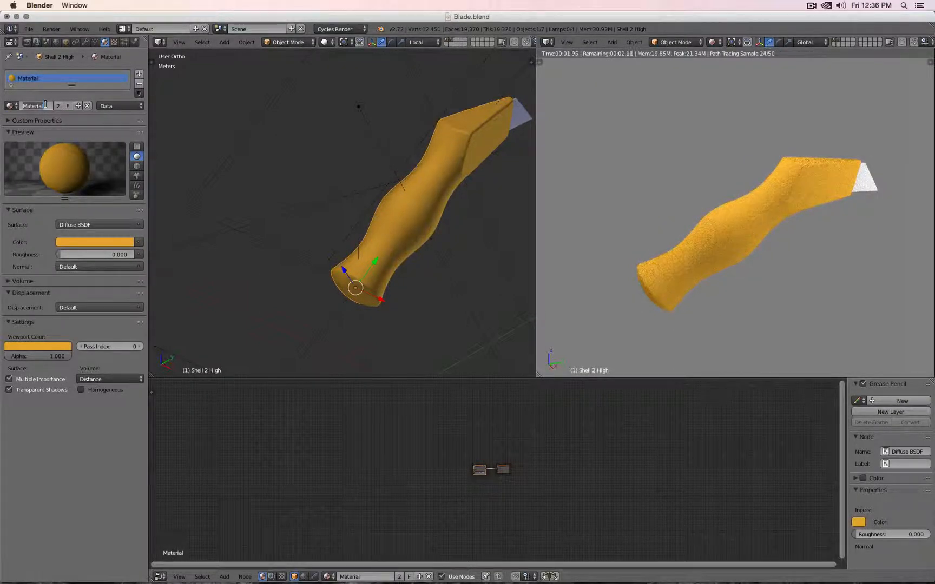
{"action": "left_click", "coordinate": [45, 105]}
{"action": "type", "text": "Yellow Plastic"}
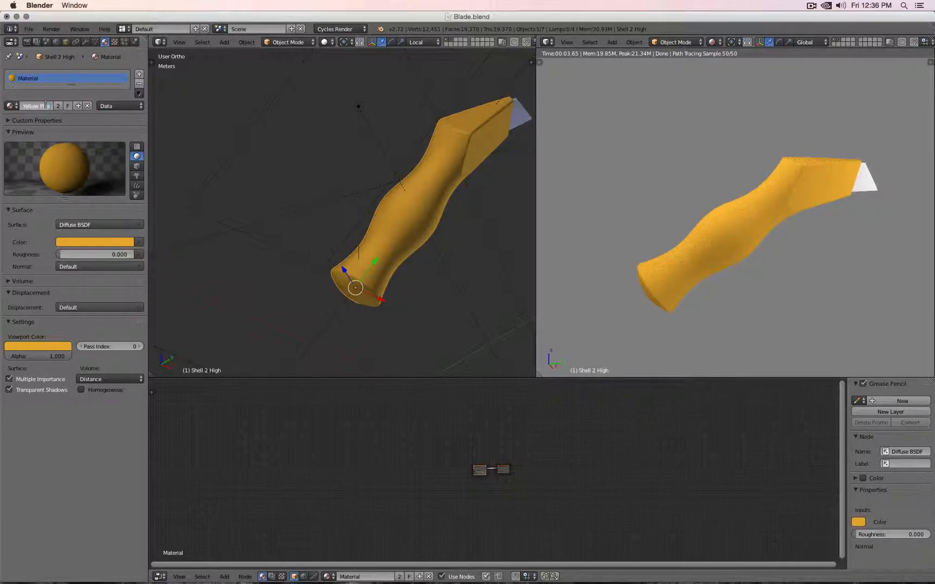
{"action": "key", "text": "Return"}
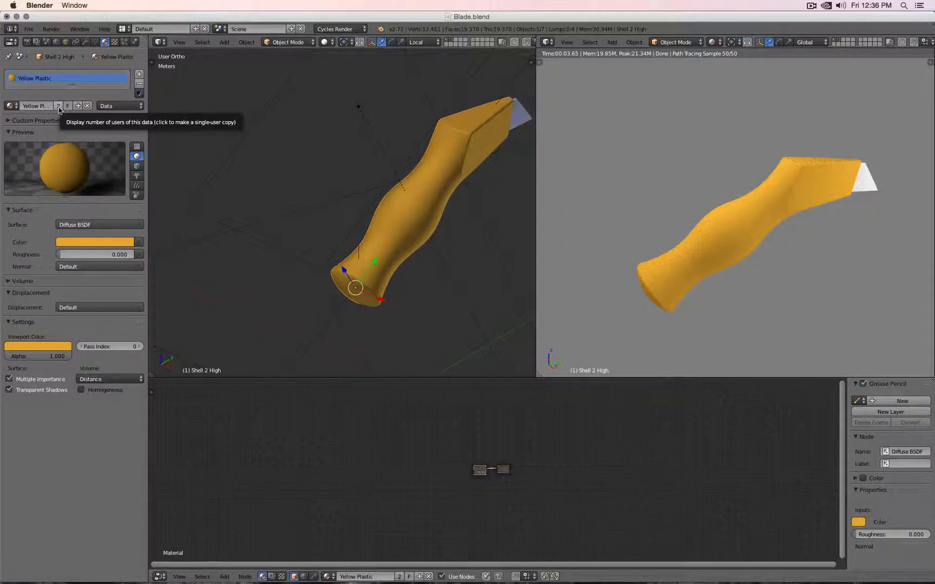
{"action": "right_click", "coordinate": [450, 161]}
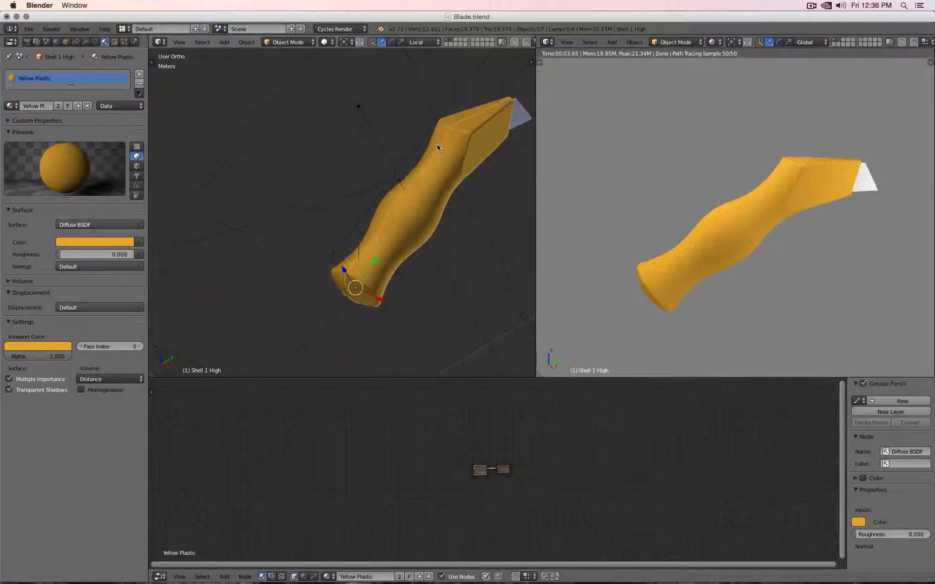
Step: Create a material named Blade for the blade and set its diffuse and viewport colours to dark grey, 0.208
{"action": "right_click", "coordinate": [524, 115]}
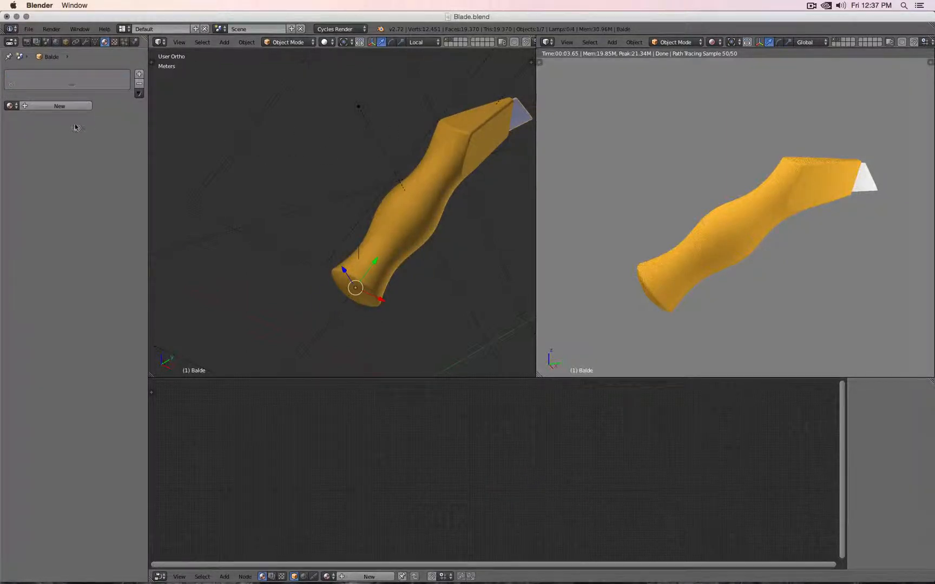
{"action": "left_click", "coordinate": [53, 105]}
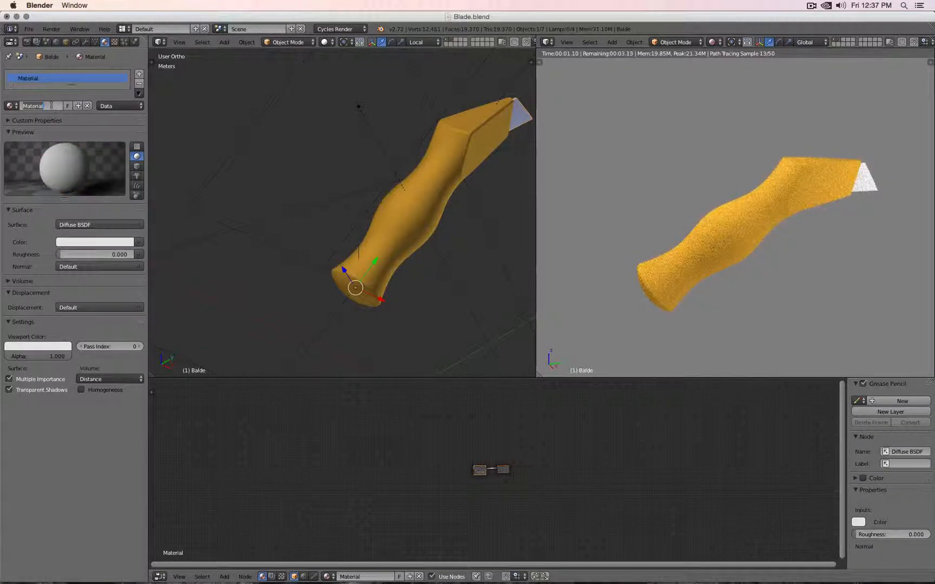
{"action": "type", "text": "Blade"}
{"action": "key", "text": "Return"}
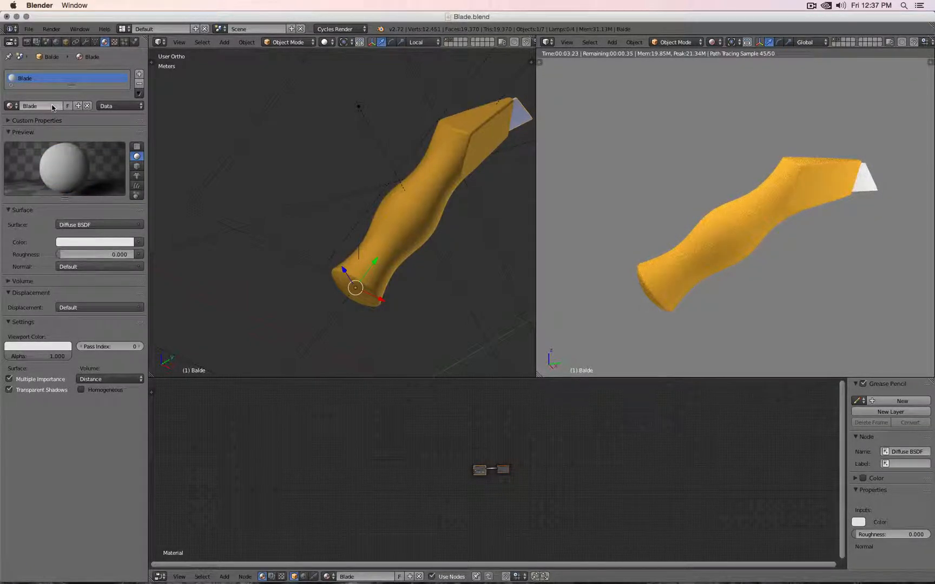
{"action": "left_click", "coordinate": [89, 244]}
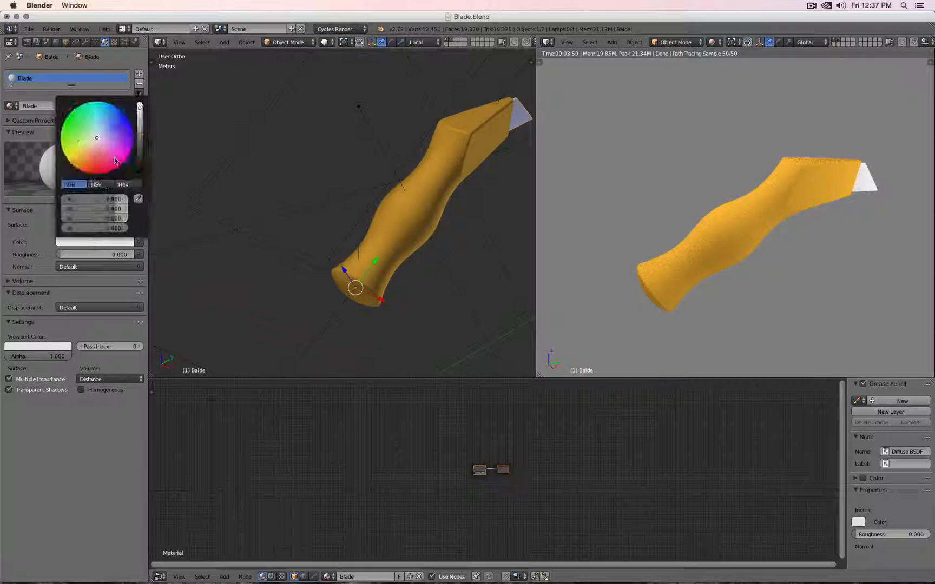
{"action": "left_click", "coordinate": [140, 138]}
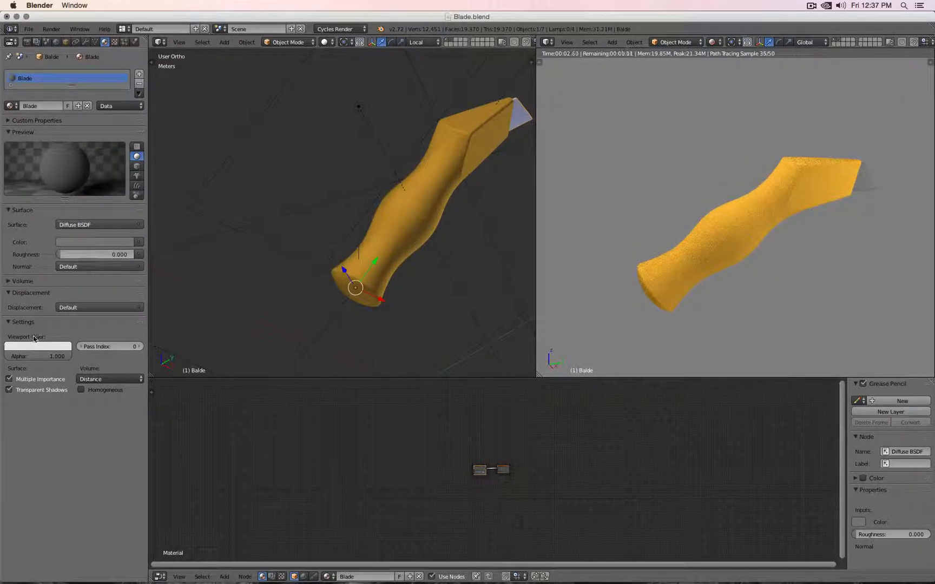
Step: Hide Shell 1 High to expose the handle's interior and the blade
{"action": "middle_click_drag", "start_coordinate": [436, 227], "coordinate": [381, 219]}
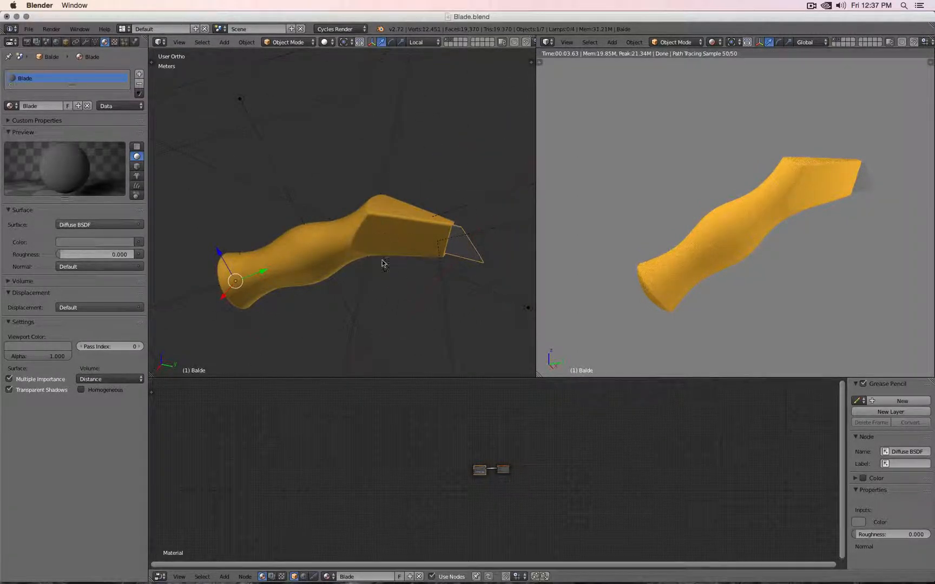
{"action": "right_click", "coordinate": [357, 244]}
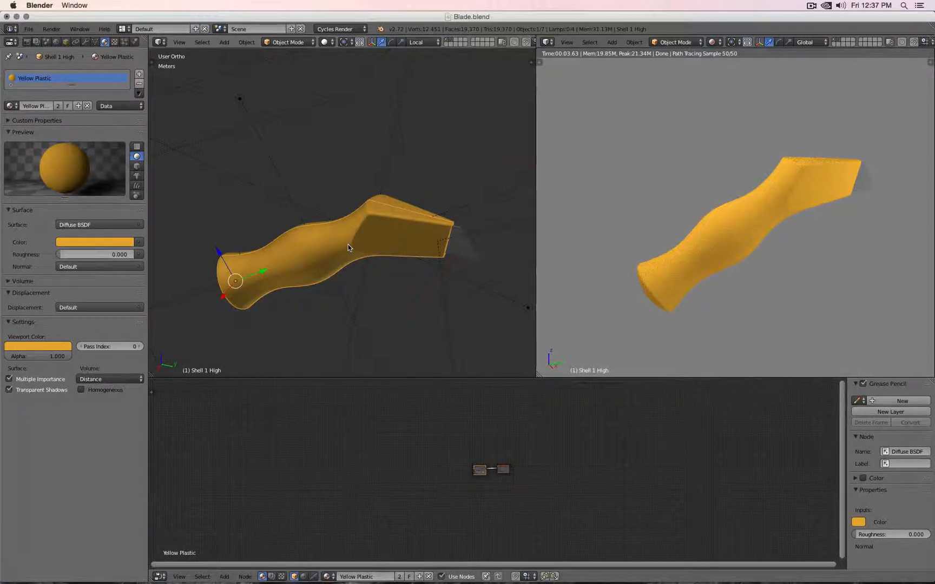
{"action": "key", "text": "h"}
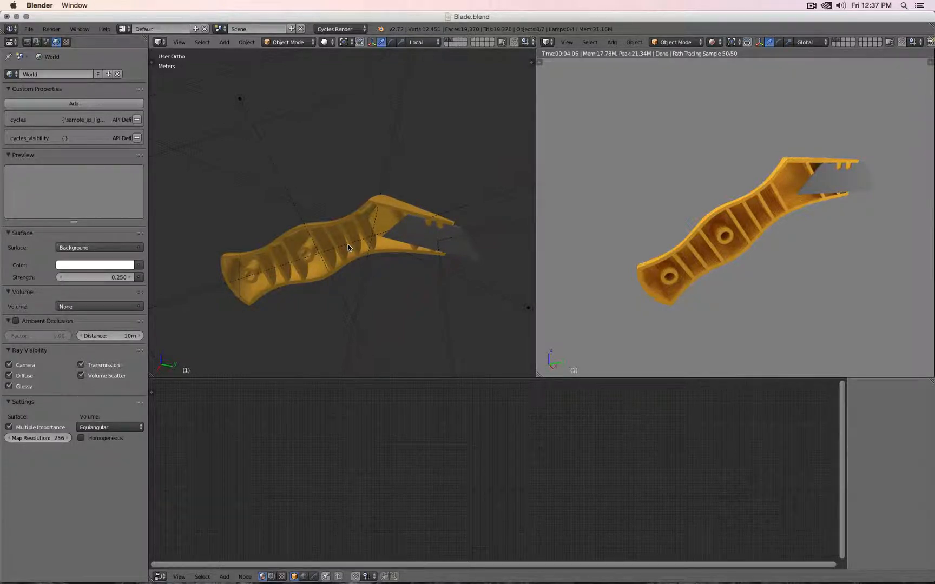
{"action": "middle_click_drag", "start_coordinate": [740, 244], "coordinate": [762, 246]}
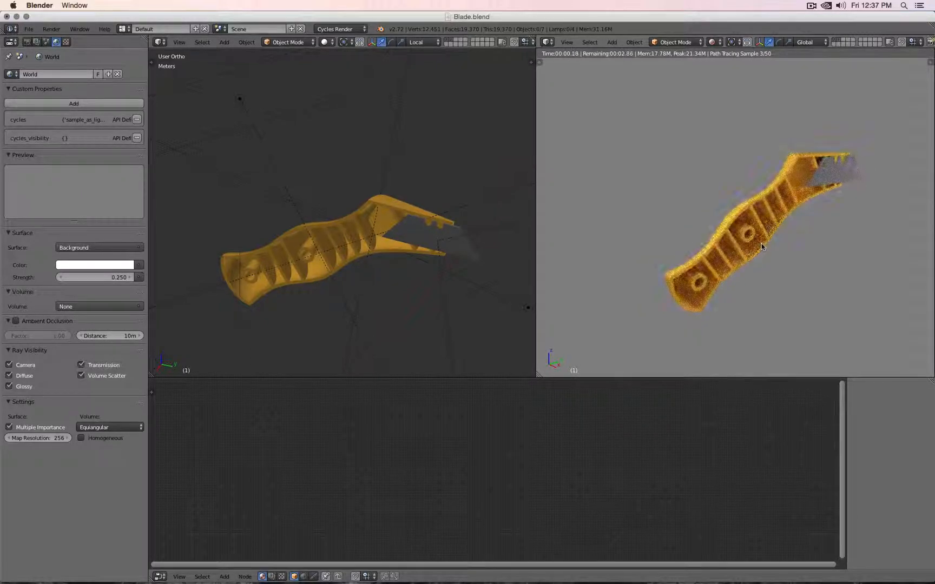
Step: Try deleting all four area lamps to compare the rendered lighting, and undo the deletion
{"action": "scroll", "coordinate": [384, 215], "scroll_direction": "down", "scroll_amount": 5}
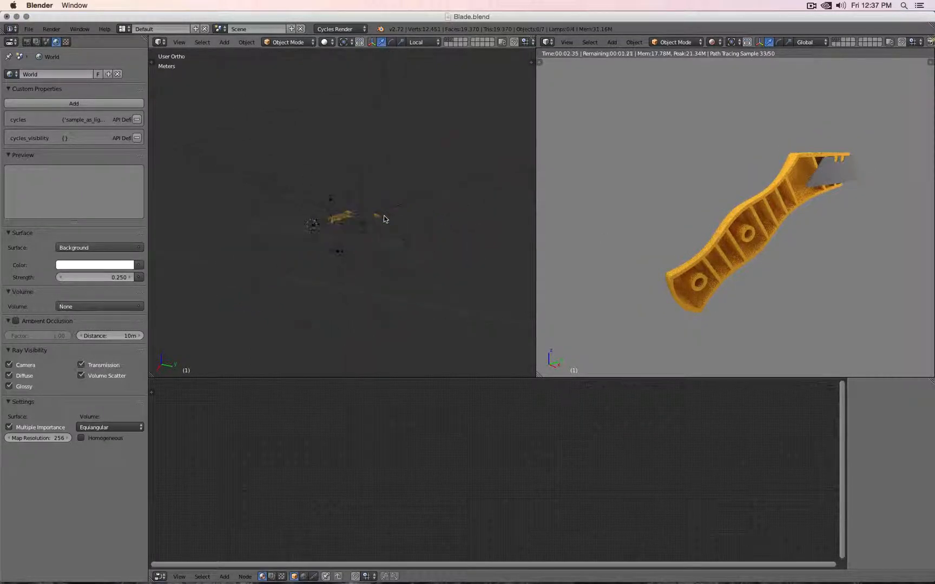
{"action": "right_click", "coordinate": [347, 241]}
{"action": "right_click", "coordinate": [331, 201], "text": "shift"}
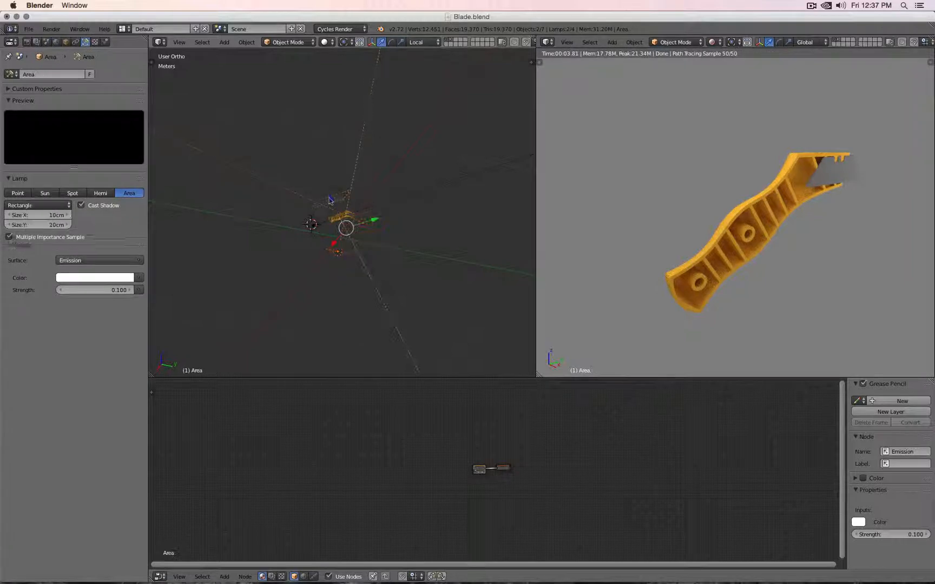
{"action": "right_click", "coordinate": [314, 235], "text": "shift"}
{"action": "key", "text": "Delete"}
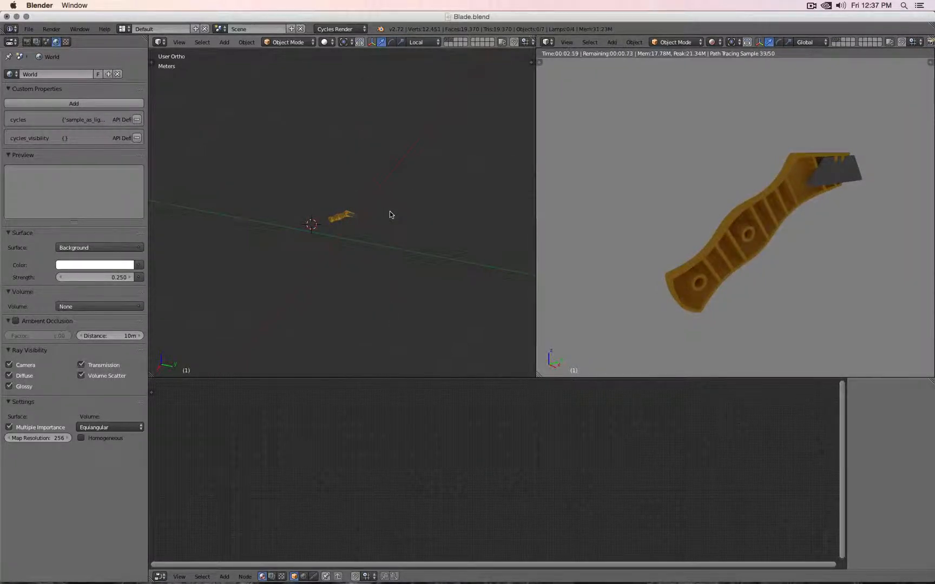
{"action": "key", "text": "ctrl+z"}
Step: Hide the near handle shell again so the blade can be seen inside the handle
{"action": "scroll", "coordinate": [348, 211], "scroll_direction": "up", "scroll_amount": 3}
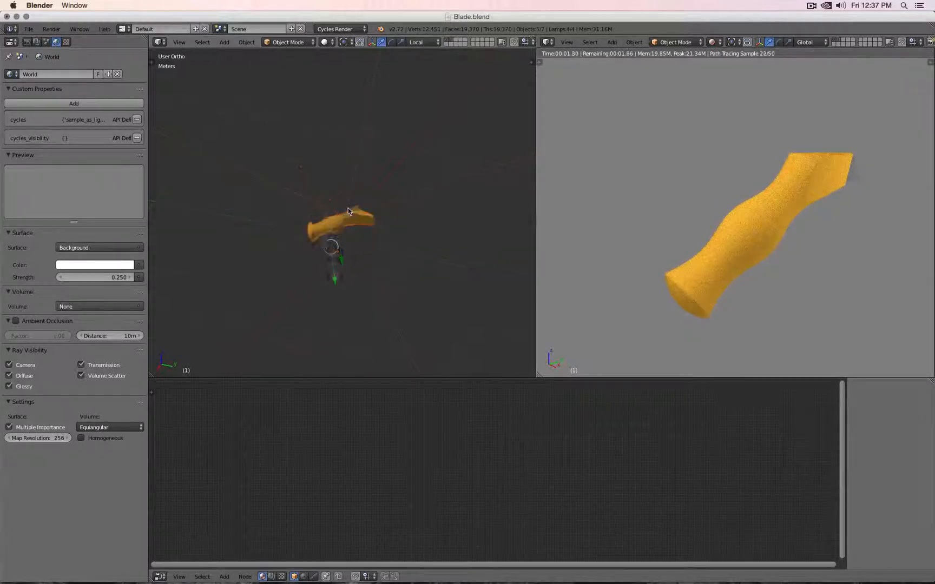
{"action": "right_click", "coordinate": [317, 232]}
{"action": "key", "text": "h"}
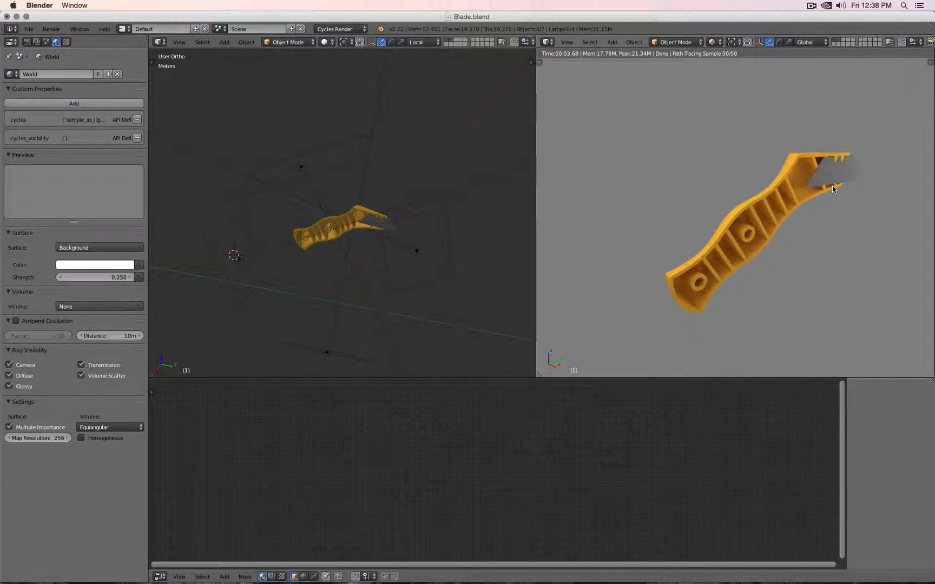
Step: Select the blade and change its Blade material's surface shader to Glossy BSDF
{"action": "right_click", "coordinate": [853, 174]}
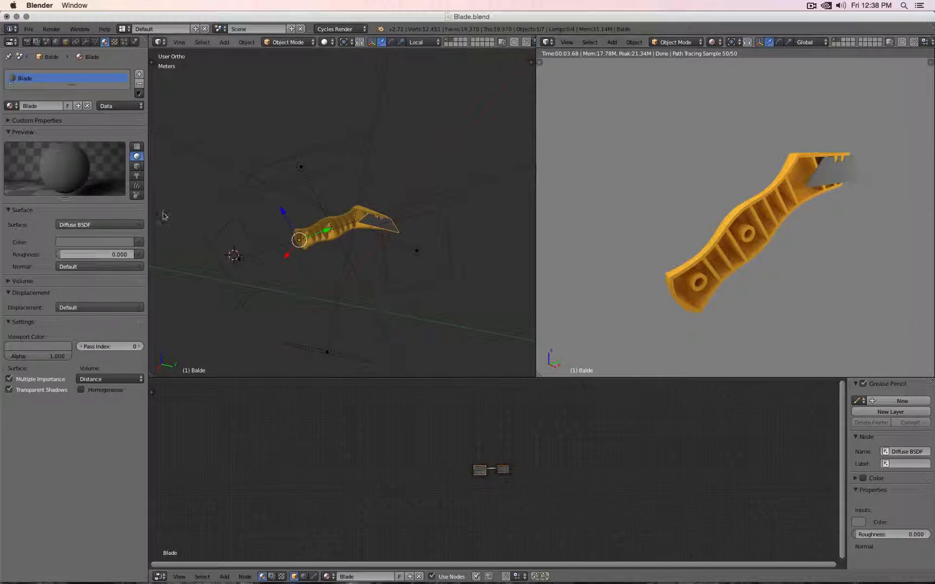
{"action": "left_click", "coordinate": [68, 227]}
{"action": "left_click", "coordinate": [79, 225]}
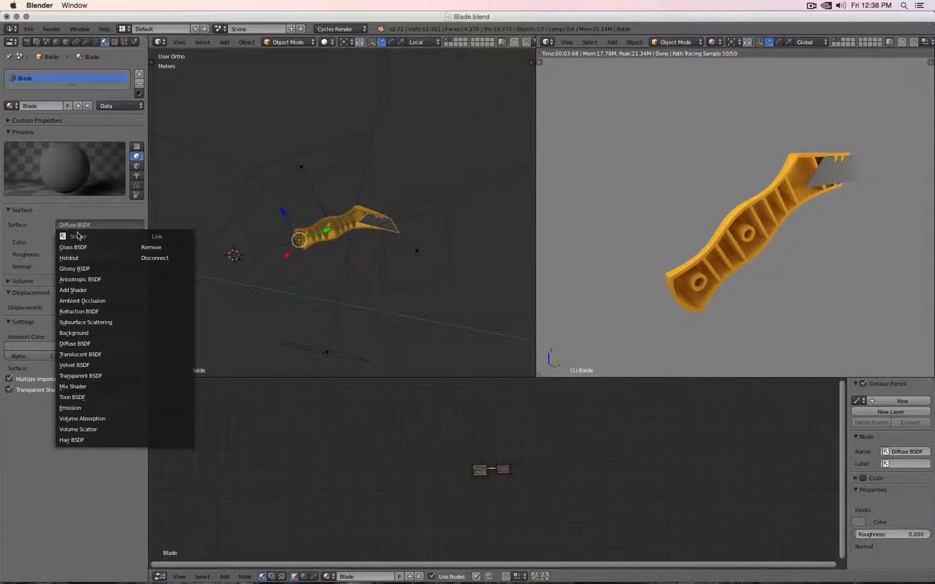
{"action": "left_click", "coordinate": [76, 269]}
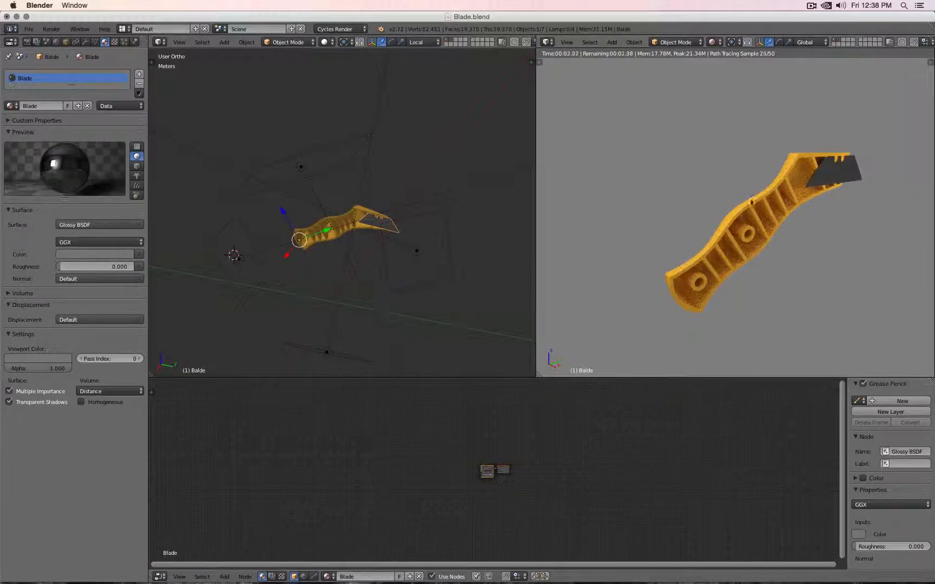
Step: Set the Blade material's glossy color to a light grey with red, green and blue values of 0.8
{"action": "left_click", "coordinate": [83, 253]}
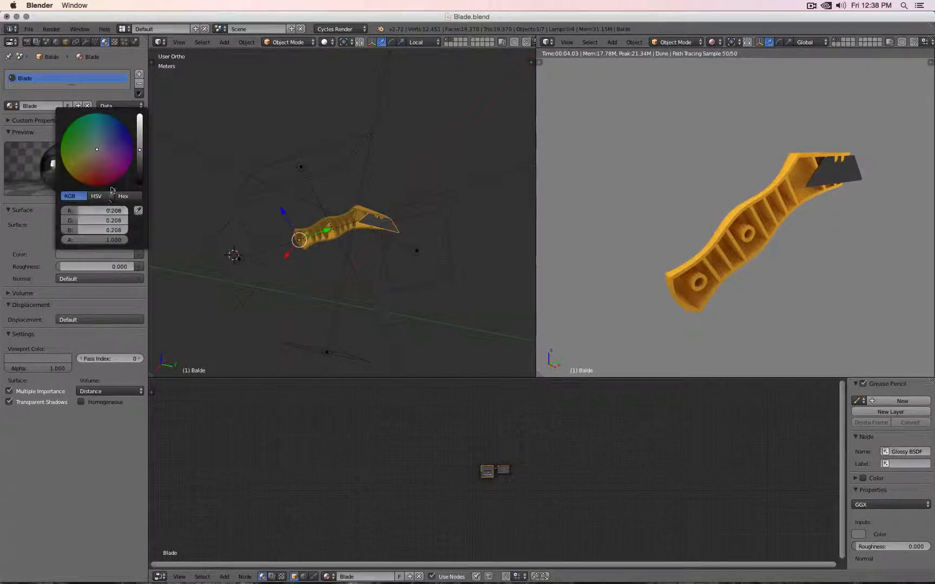
{"action": "left_click", "coordinate": [96, 209]}
{"action": "type", "text": "0.8"}
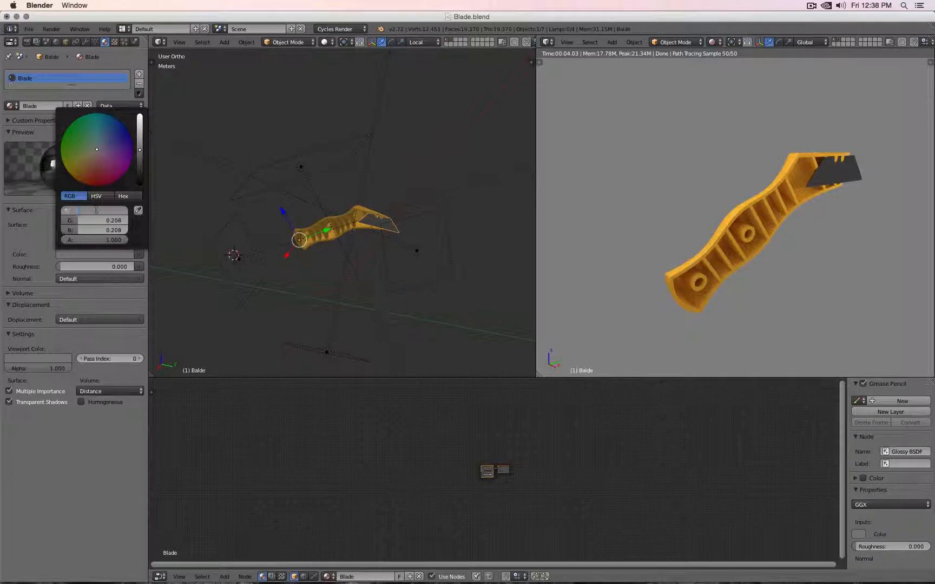
{"action": "key", "text": "Tab"}
{"action": "type", "text": "0.8"}
{"action": "key", "text": "Tab"}
{"action": "type", "text": "0.8"}
{"action": "key", "text": "Return"}
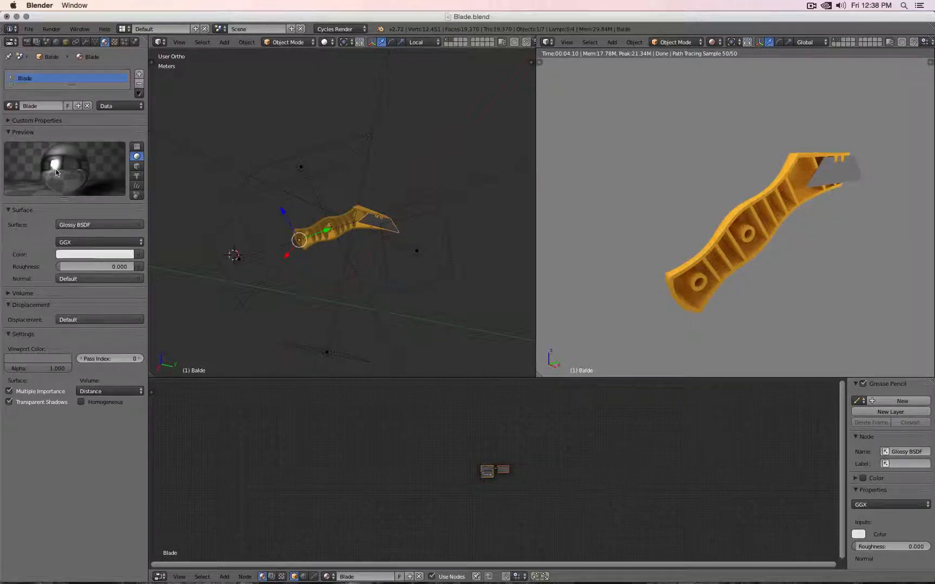
Step: Try a red glossy color on the blade, and restore its red, green and blue values to 0.8
{"action": "left_click", "coordinate": [98, 254]}
{"action": "left_click", "coordinate": [93, 174]}
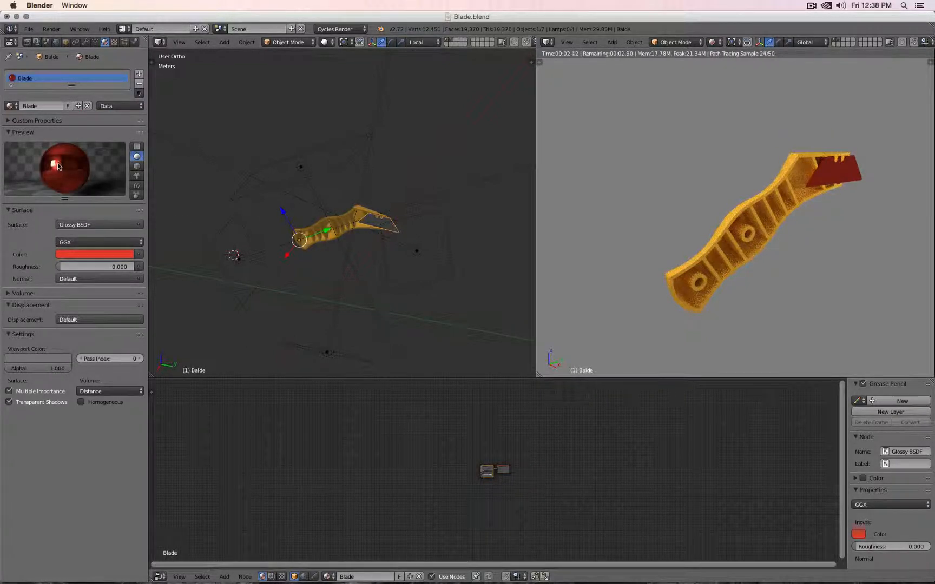
{"action": "left_click", "coordinate": [98, 254]}
{"action": "left_click", "coordinate": [95, 210]}
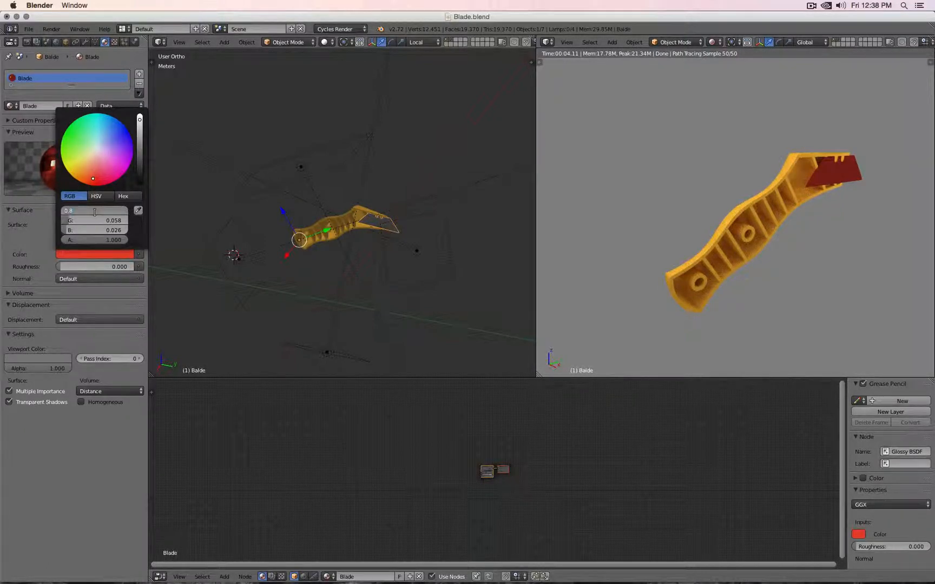
{"action": "key", "text": "Tab"}
{"action": "type", "text": "0.8"}
{"action": "key", "text": "Tab"}
{"action": "type", "text": "0.8"}
{"action": "key", "text": "Return"}
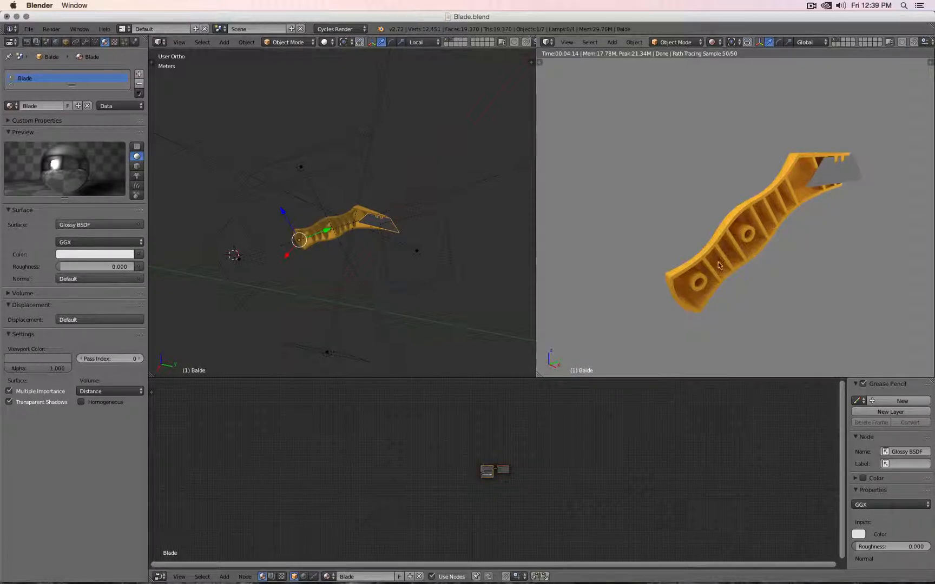
Step: Examine the rendered glossy blade up close and from several angles to judge its reflections
{"action": "scroll", "coordinate": [803, 241], "scroll_direction": "up", "scroll_amount": 10}
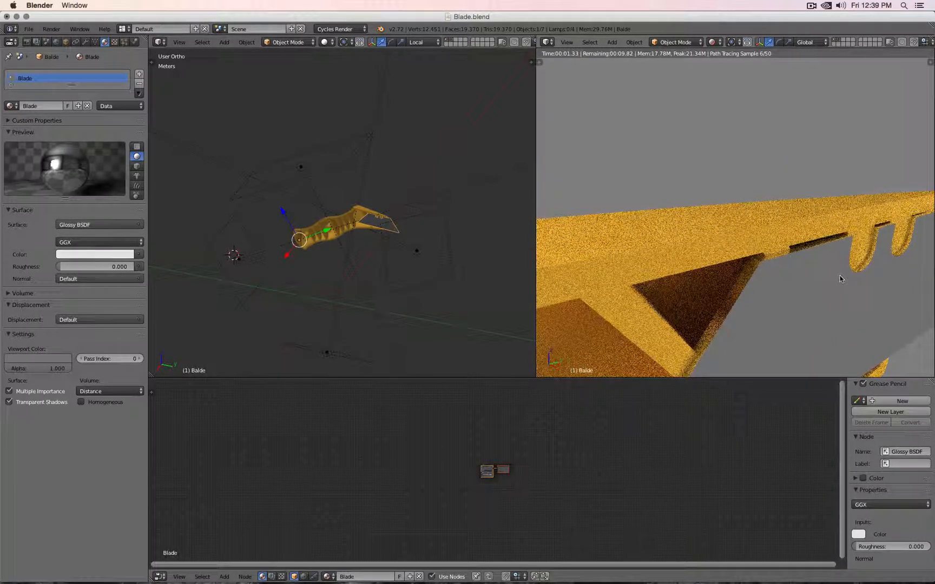
{"action": "middle_click_drag", "start_coordinate": [775, 284], "coordinate": [790, 237]}
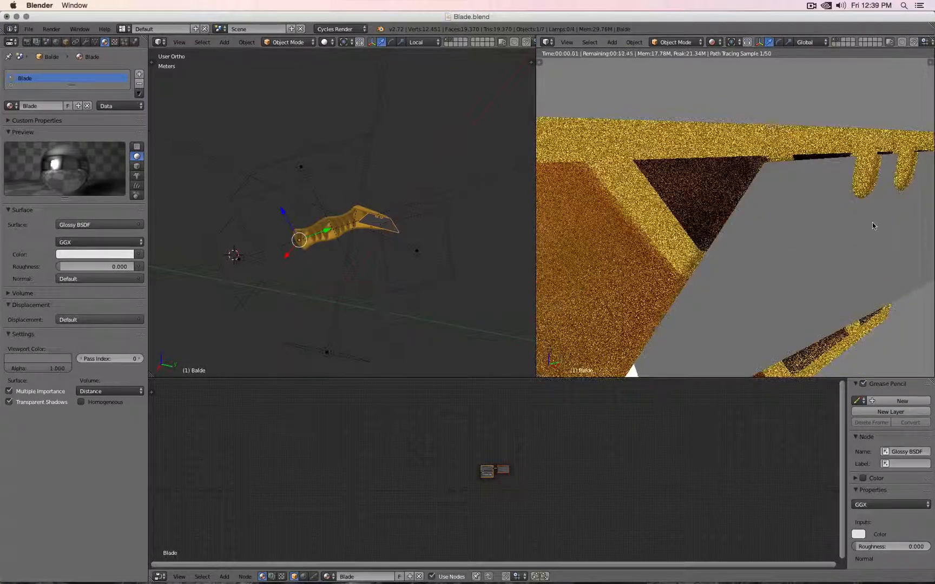
{"action": "scroll", "coordinate": [789, 236], "scroll_direction": "up", "scroll_amount": 4}
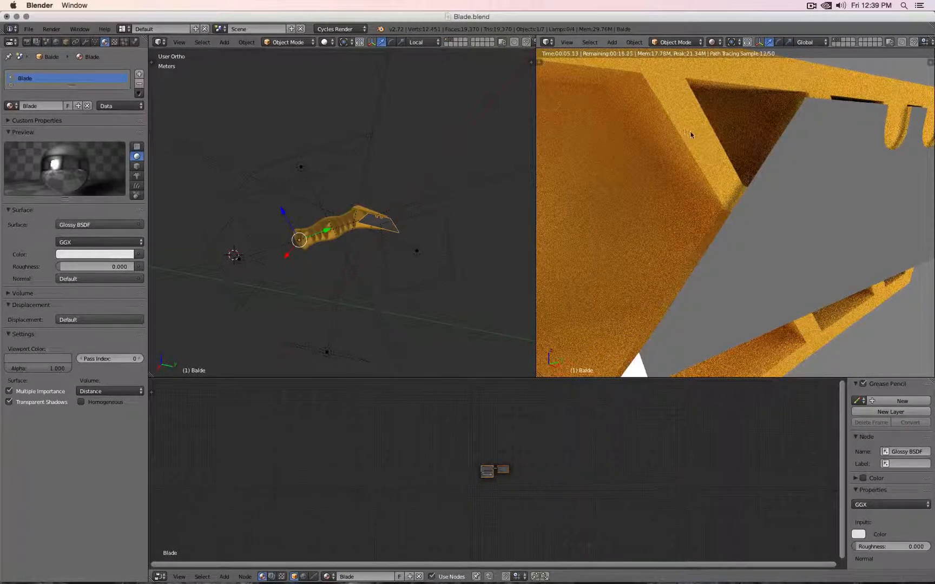
{"action": "scroll", "coordinate": [788, 177], "scroll_direction": "down", "scroll_amount": 5}
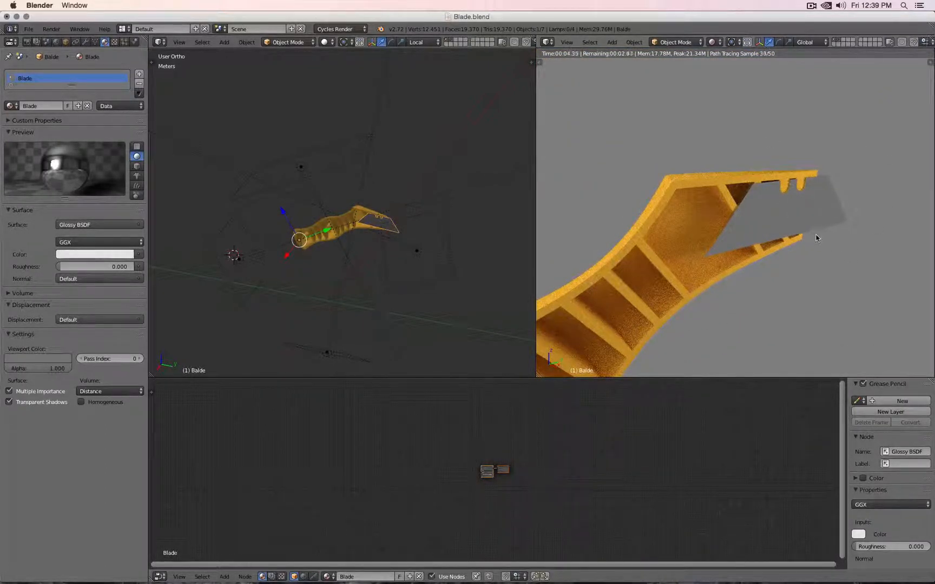
{"action": "middle_click_drag", "start_coordinate": [813, 253], "coordinate": [590, 174]}
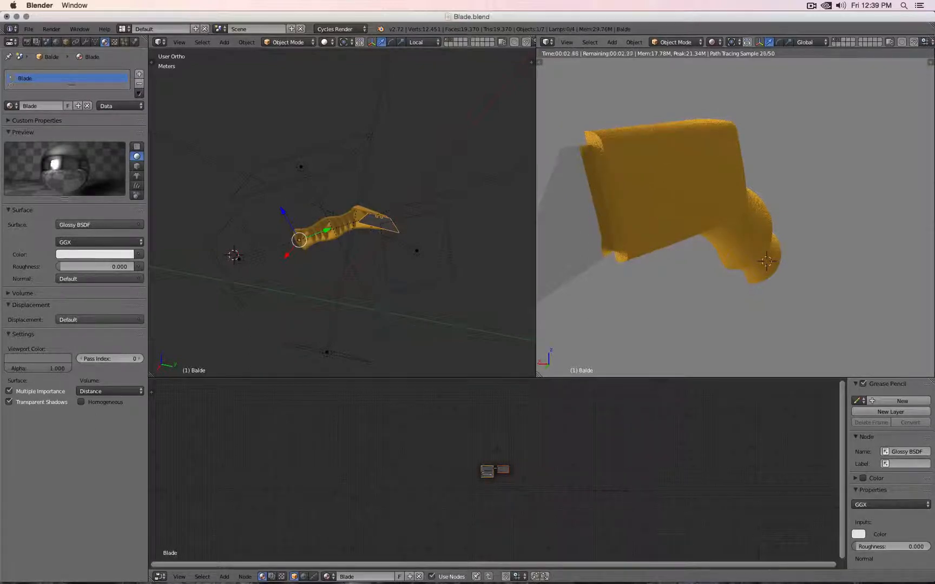
{"action": "middle_click_drag", "start_coordinate": [631, 219], "coordinate": [797, 242]}
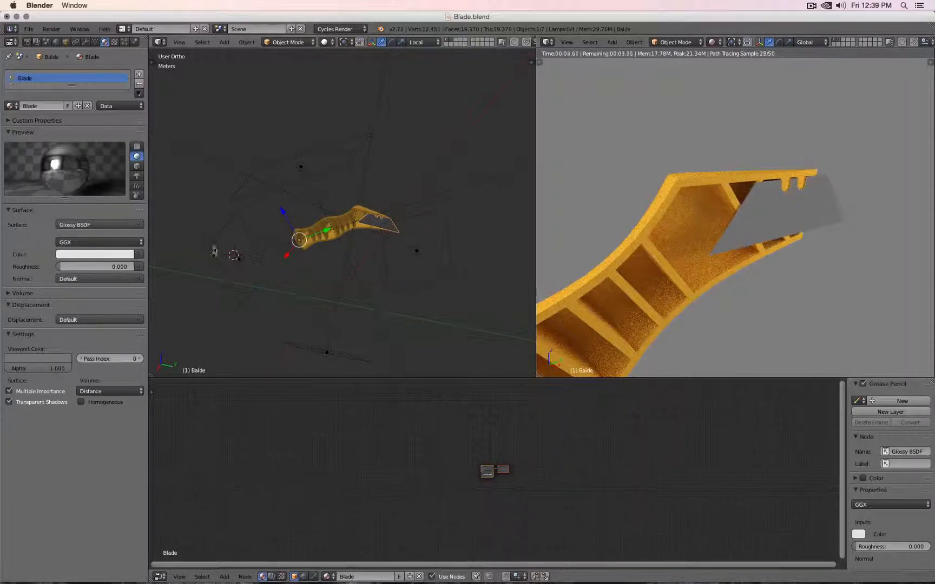
{"action": "left_click", "coordinate": [87, 242]}
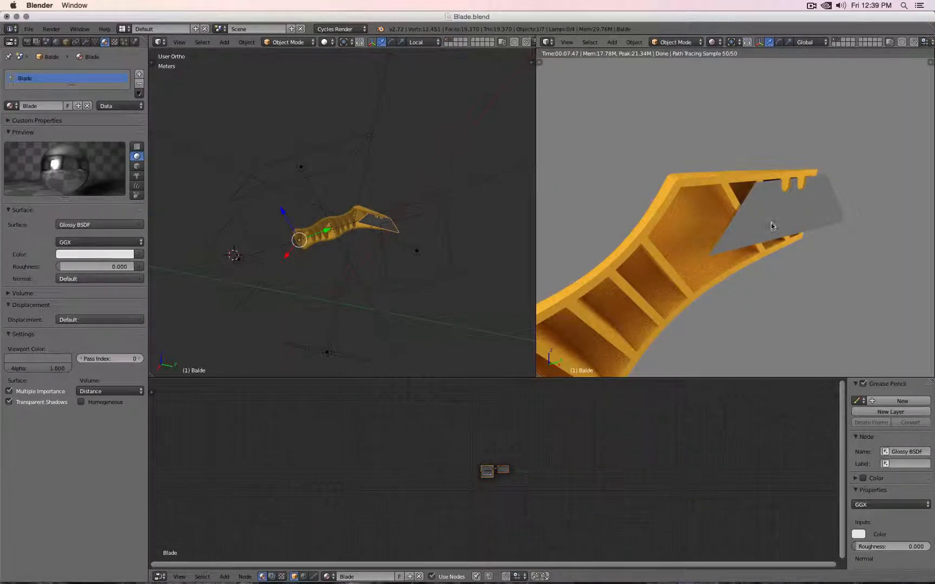
{"action": "scroll", "coordinate": [752, 223], "scroll_direction": "up", "scroll_amount": 8}
{"action": "middle_click_drag", "start_coordinate": [777, 222], "coordinate": [778, 302]}
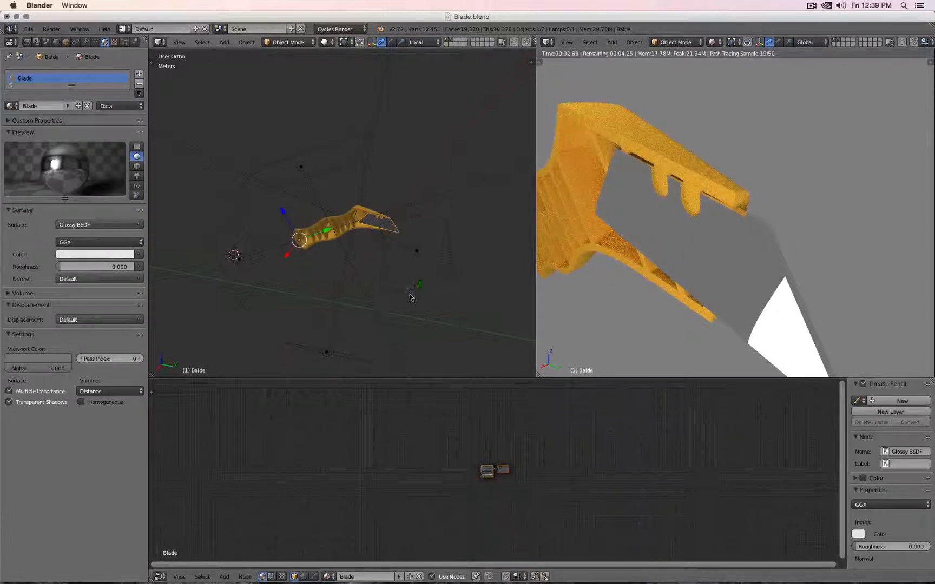
Step: Try hiding the area lamp beside the blade, and unhide all objects including the near handle shell
{"action": "right_click", "coordinate": [409, 297]}
{"action": "key", "text": "h"}
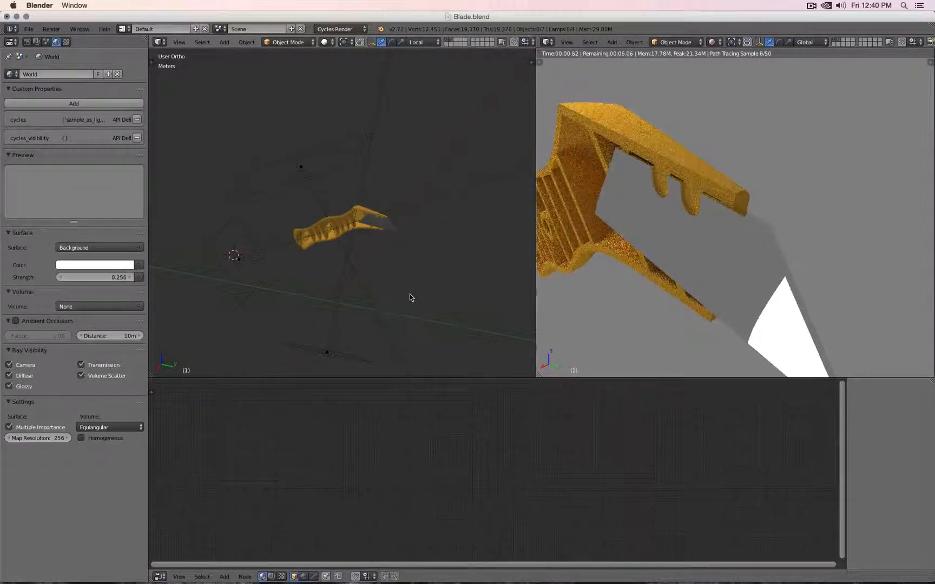
{"action": "key", "text": "alt+h"}
Step: Try hiding the area lamp above the knife and the other lamps in turn to find the blade's reflection source, unhiding them after each test
{"action": "right_click", "coordinate": [350, 161]}
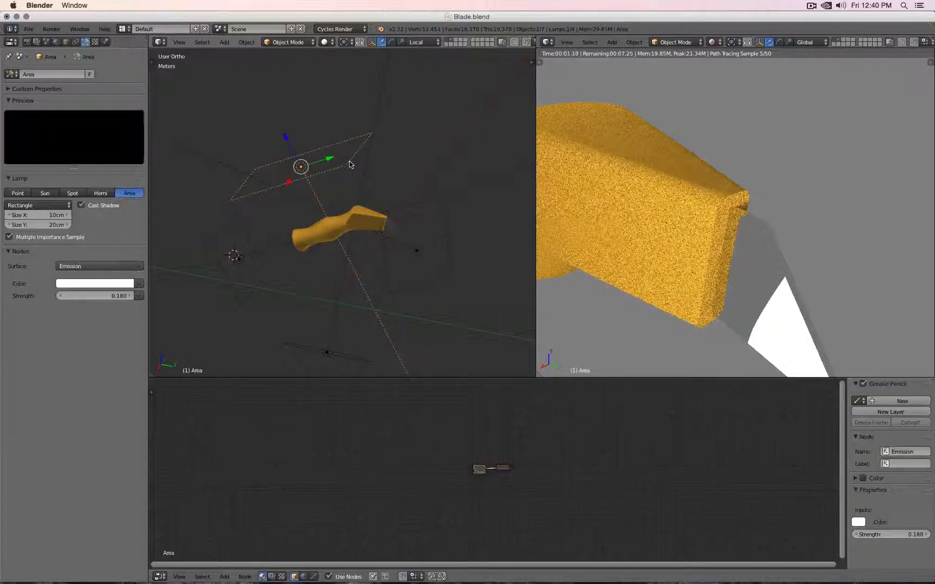
{"action": "key", "text": "h"}
{"action": "key", "text": "alt+h"}
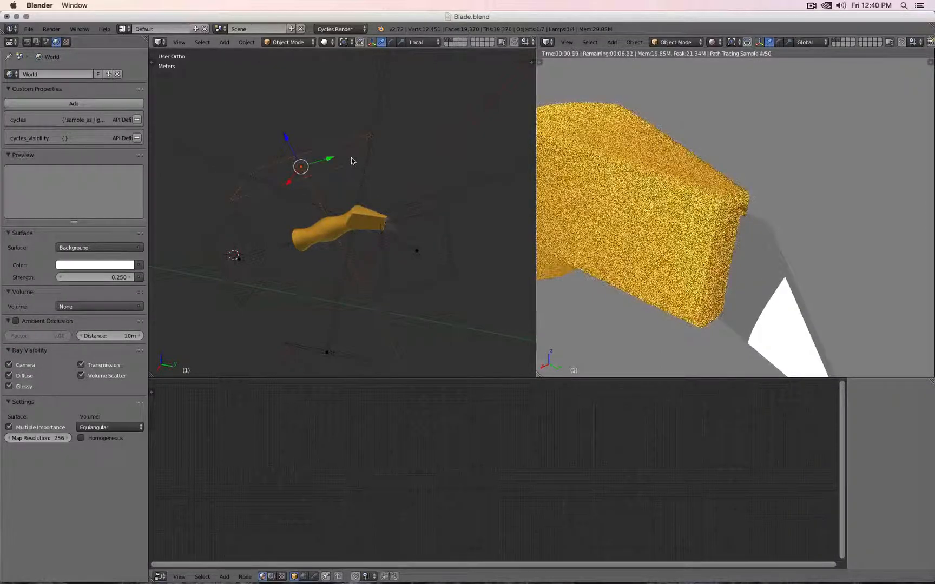
{"action": "right_click", "coordinate": [249, 227]}
{"action": "key", "text": "h"}
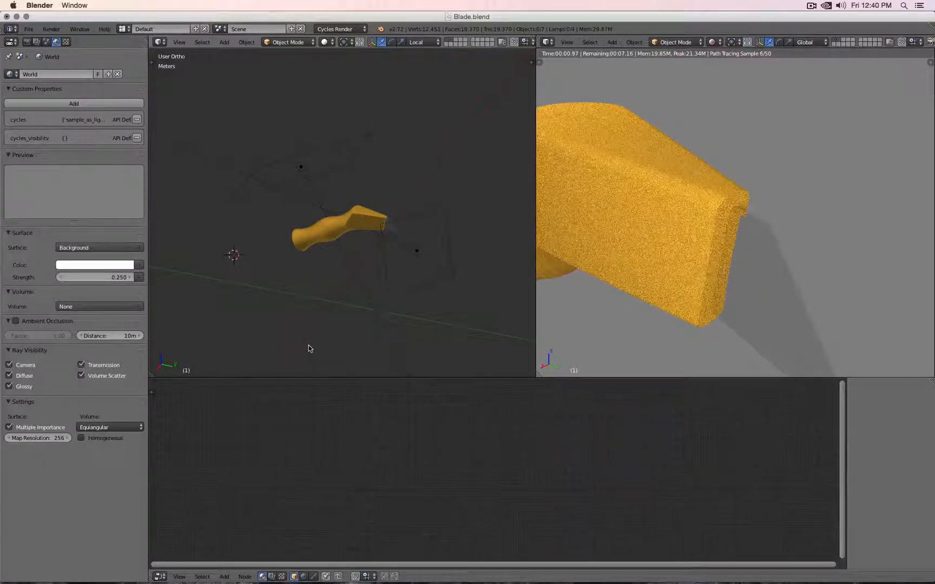
{"action": "key", "text": "alt+h"}
{"action": "right_click", "coordinate": [309, 349]}
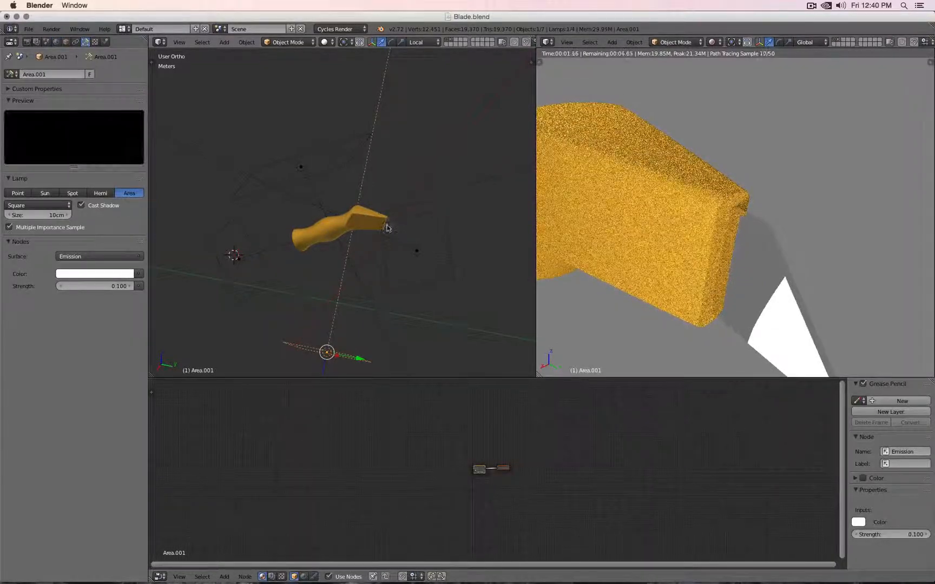
{"action": "right_click", "coordinate": [652, 254]}
Step: Select the blade and set its glossy material's roughness to 0.1
{"action": "right_click", "coordinate": [778, 263]}
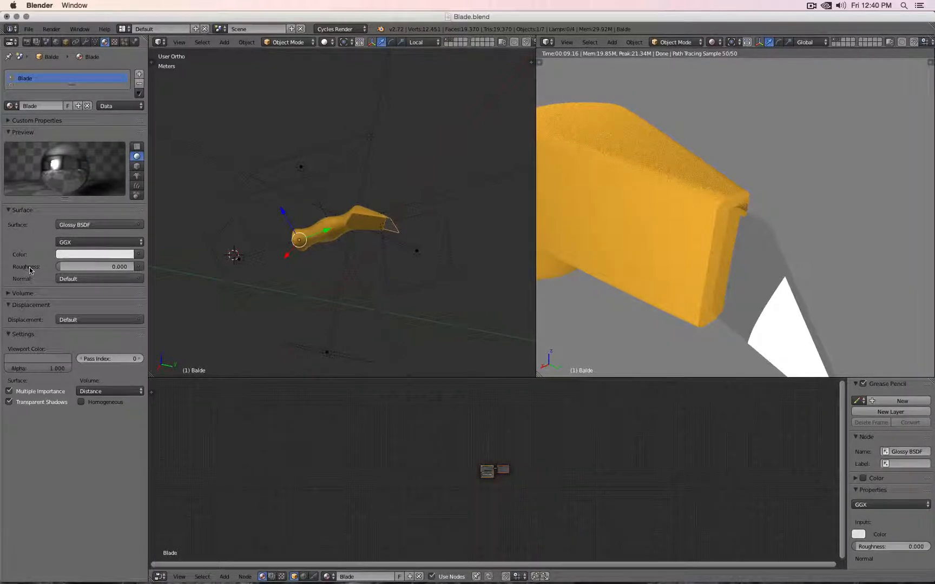
{"action": "left_click", "coordinate": [74, 267]}
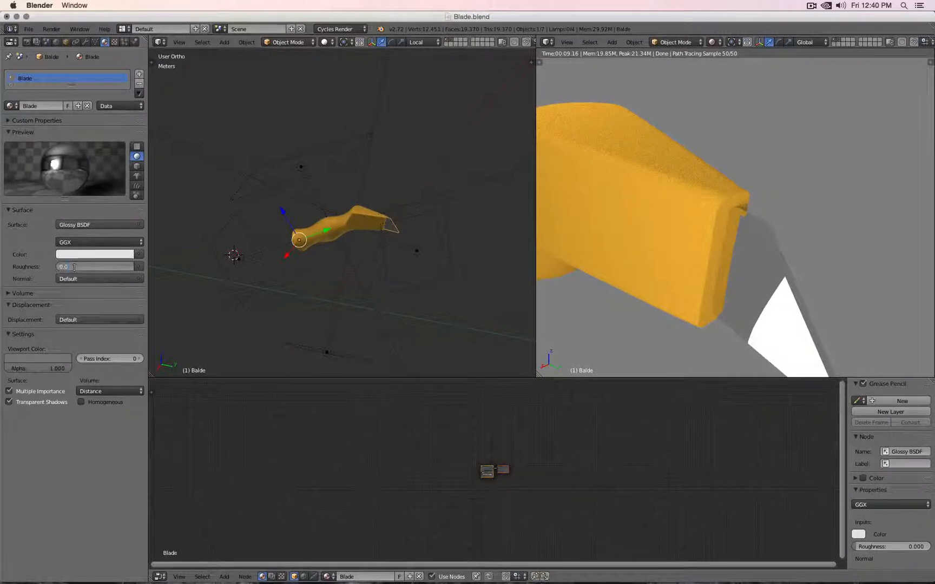
{"action": "type", "text": "0.1"}
{"action": "key", "text": "Return"}
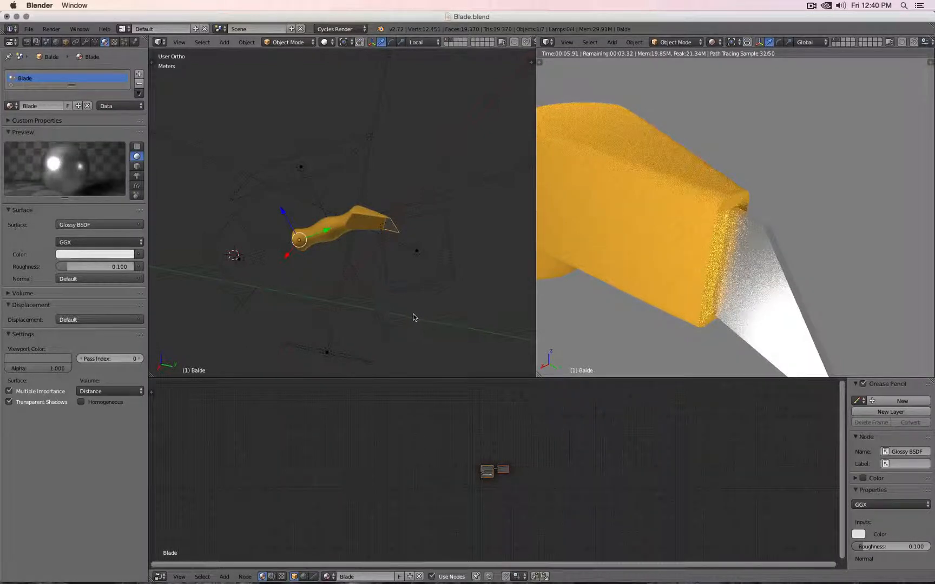
Step: Try a roughness of 0.01 on the blade material, and set it to 0 for comparison
{"action": "left_click", "coordinate": [80, 266]}
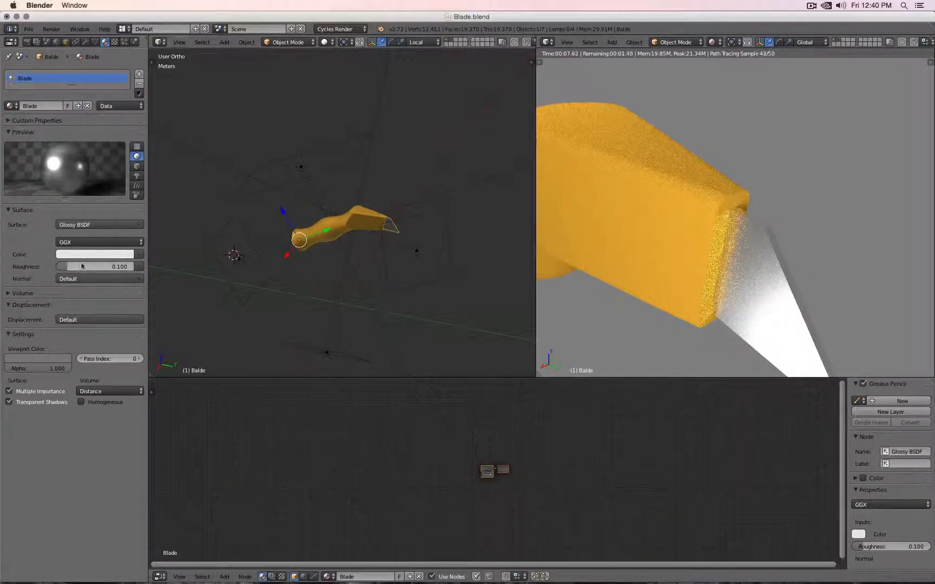
{"action": "type", "text": "0"}
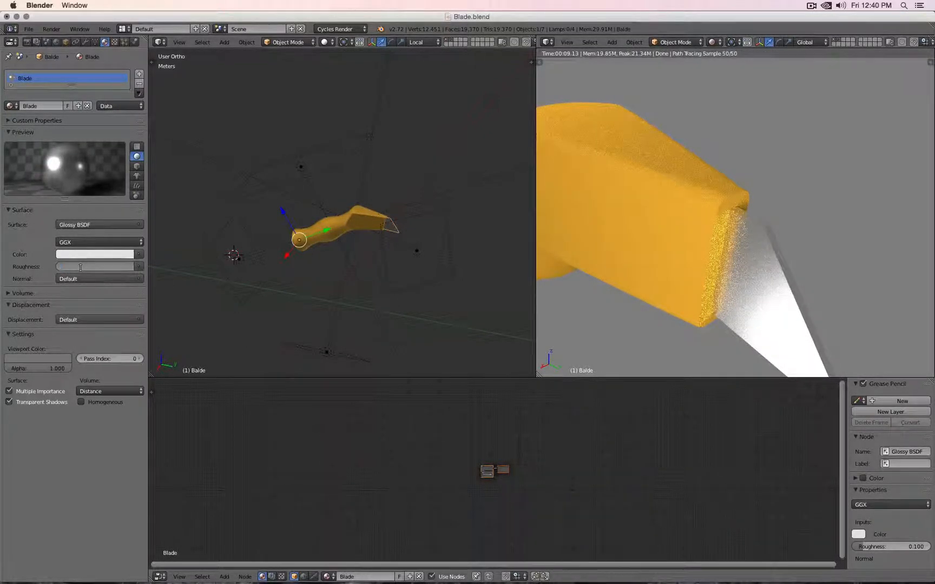
{"action": "type", "text": "1"}
{"action": "key", "text": "Return"}
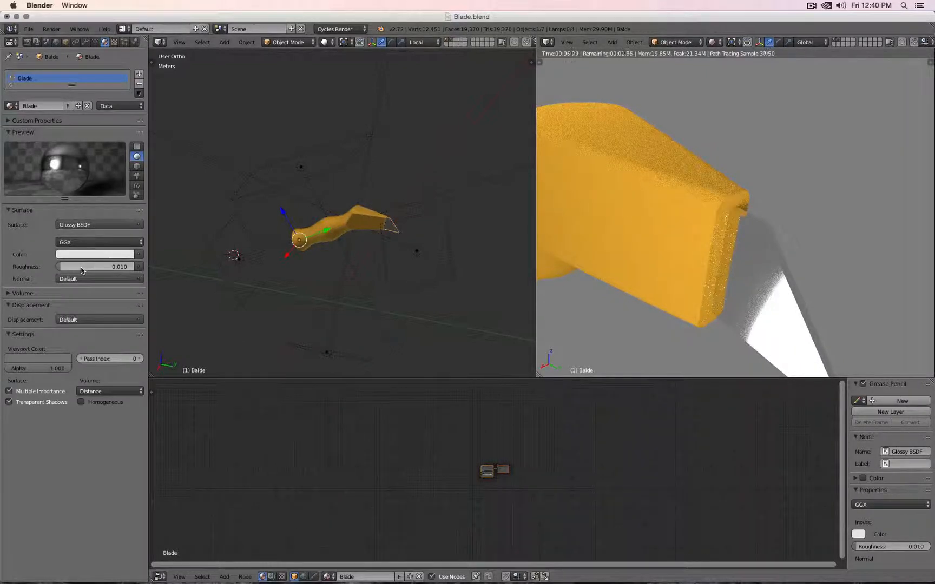
{"action": "left_click", "coordinate": [81, 269]}
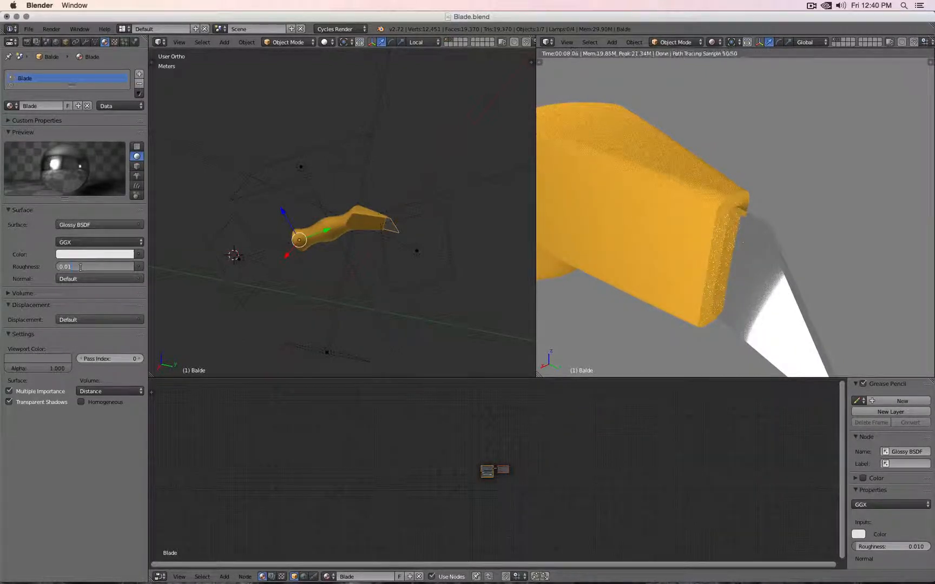
{"action": "type", "text": "0"}
{"action": "key", "text": "Return"}
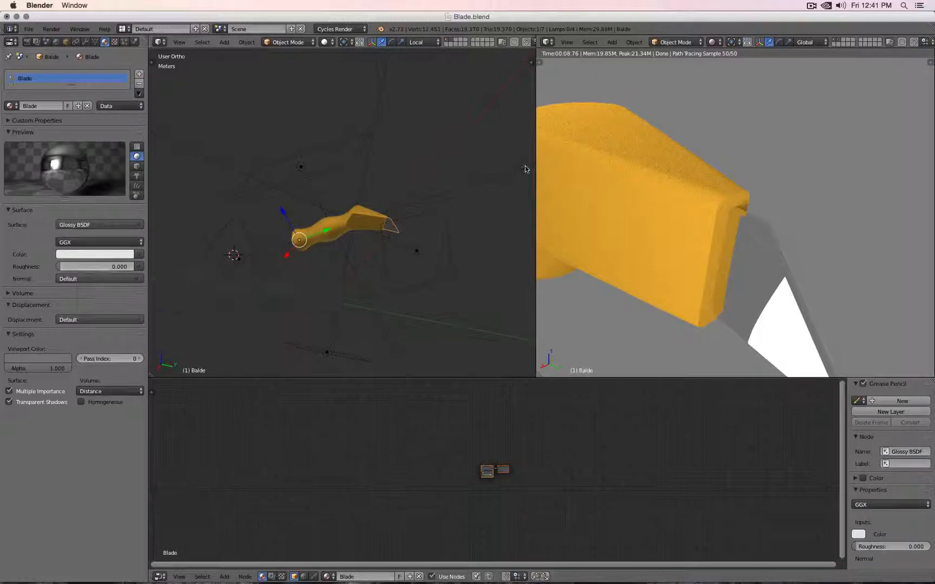
Step: Set the blade material's roughness back to 0.1 with more of the knife in the rendered view
{"action": "scroll", "coordinate": [682, 214], "scroll_direction": "up", "scroll_amount": 1}
{"action": "scroll", "coordinate": [682, 214], "scroll_direction": "down", "scroll_amount": 3}
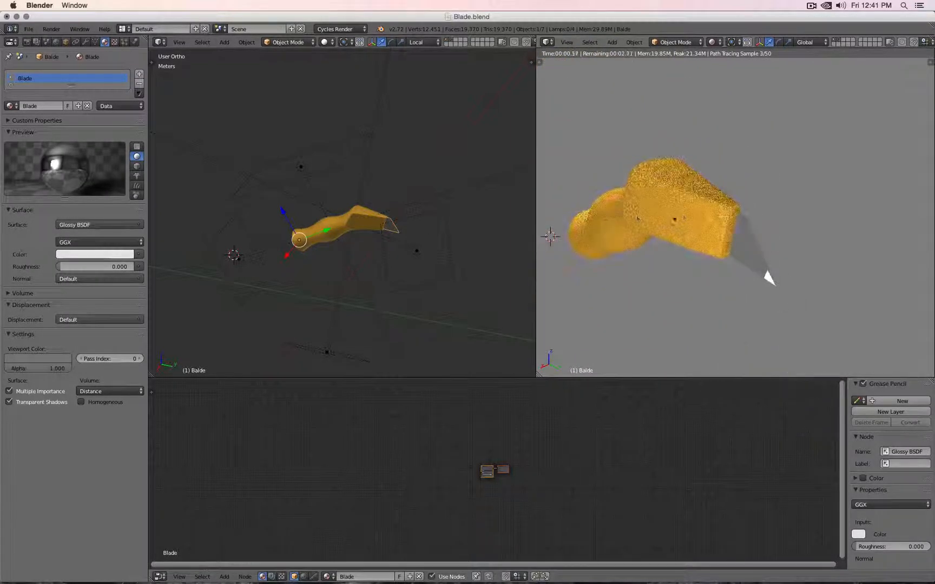
{"action": "left_click", "coordinate": [100, 266]}
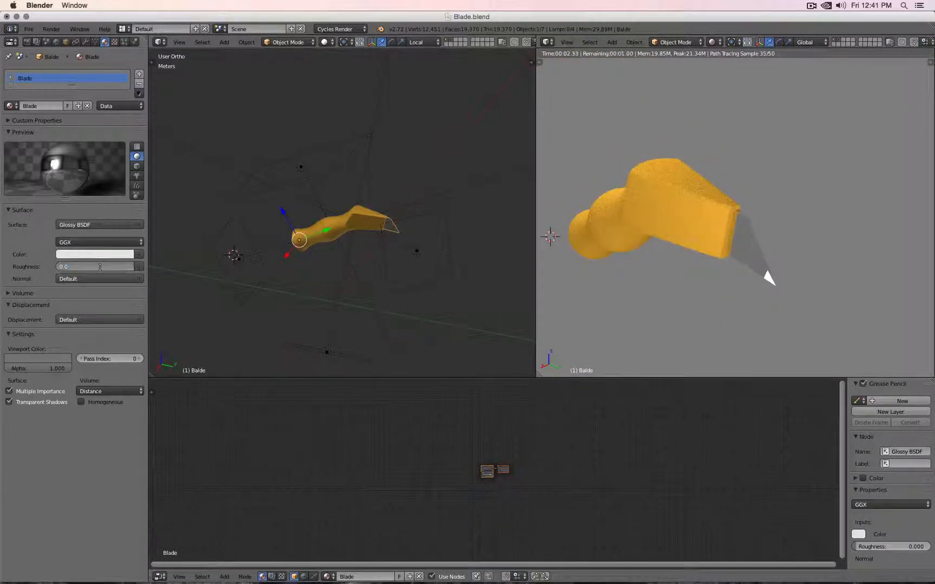
{"action": "type", "text": "0.1"}
{"action": "key", "text": "Return"}
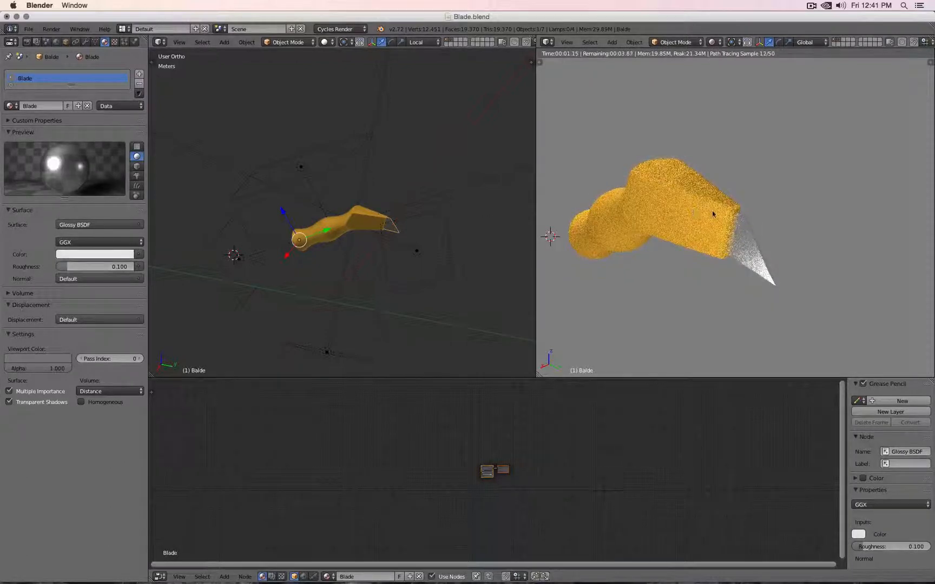
Step: Examine the blade's blurred reflections and the handle in the rendered view at different distances and angles
{"action": "scroll", "coordinate": [713, 214], "scroll_direction": "down", "scroll_amount": 1}
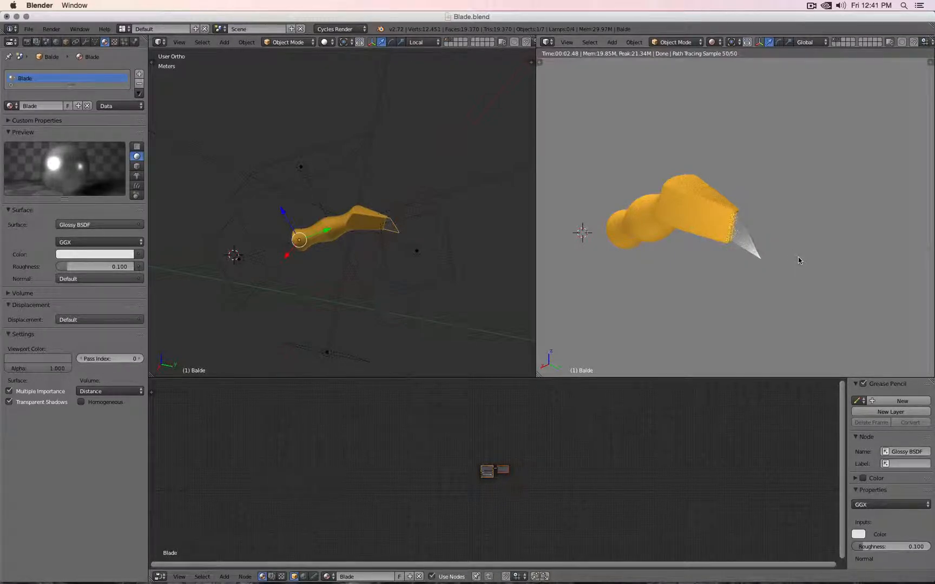
{"action": "scroll", "coordinate": [798, 261], "scroll_direction": "up", "scroll_amount": 6}
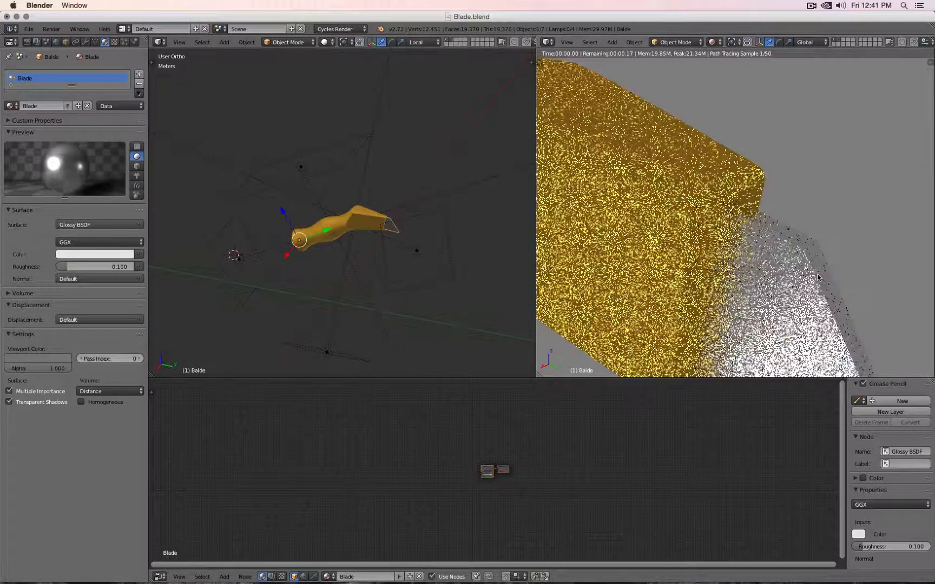
{"action": "scroll", "coordinate": [818, 275], "scroll_direction": "up", "scroll_amount": 3}
{"action": "scroll", "coordinate": [817, 274], "scroll_direction": "down", "scroll_amount": 3}
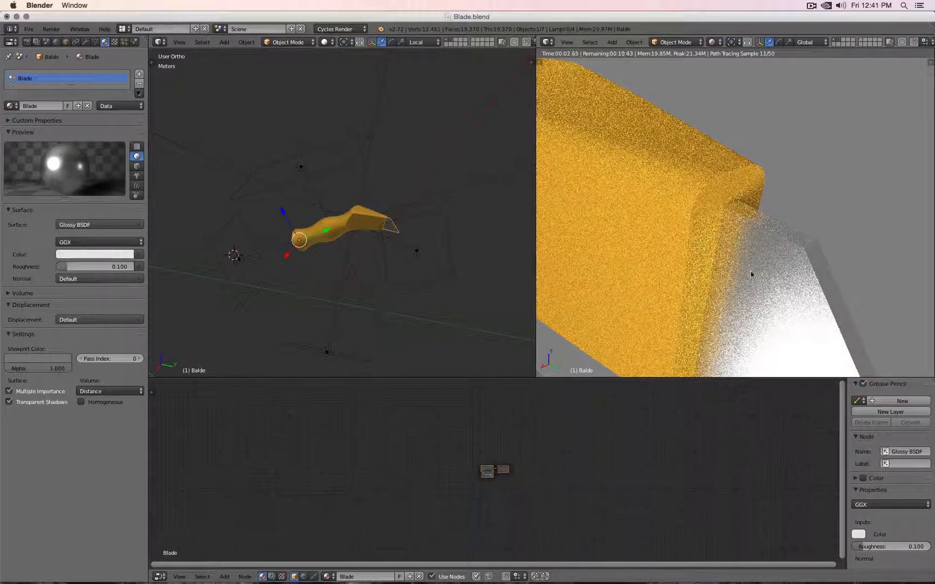
{"action": "scroll", "coordinate": [745, 285], "scroll_direction": "down", "scroll_amount": 1}
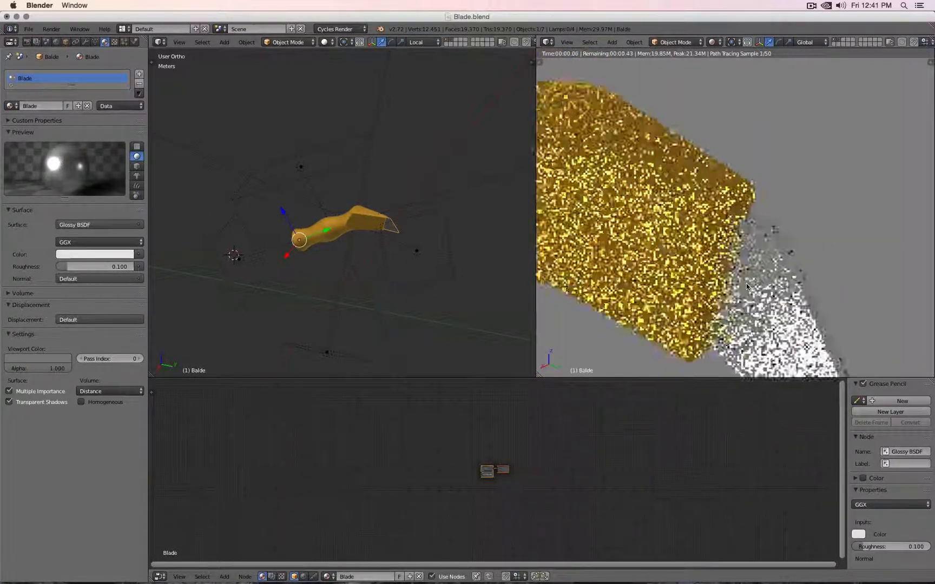
{"action": "scroll", "coordinate": [747, 286], "scroll_direction": "down", "scroll_amount": 3}
{"action": "scroll", "coordinate": [747, 286], "scroll_direction": "up", "scroll_amount": 5}
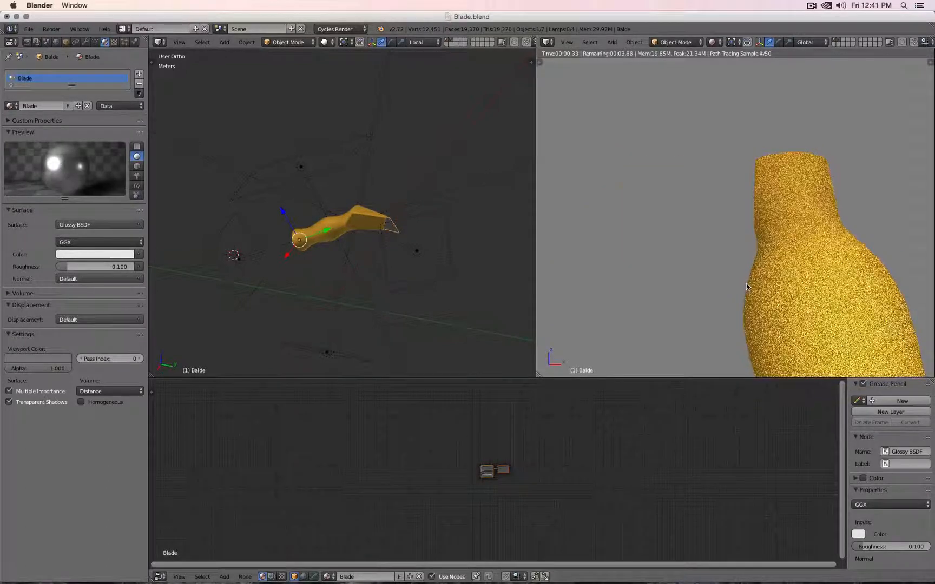
Step: Hide the outer handle shell and examine the blade and the handle's interior in the rendered view
{"action": "scroll", "coordinate": [746, 283], "scroll_direction": "down", "scroll_amount": 3}
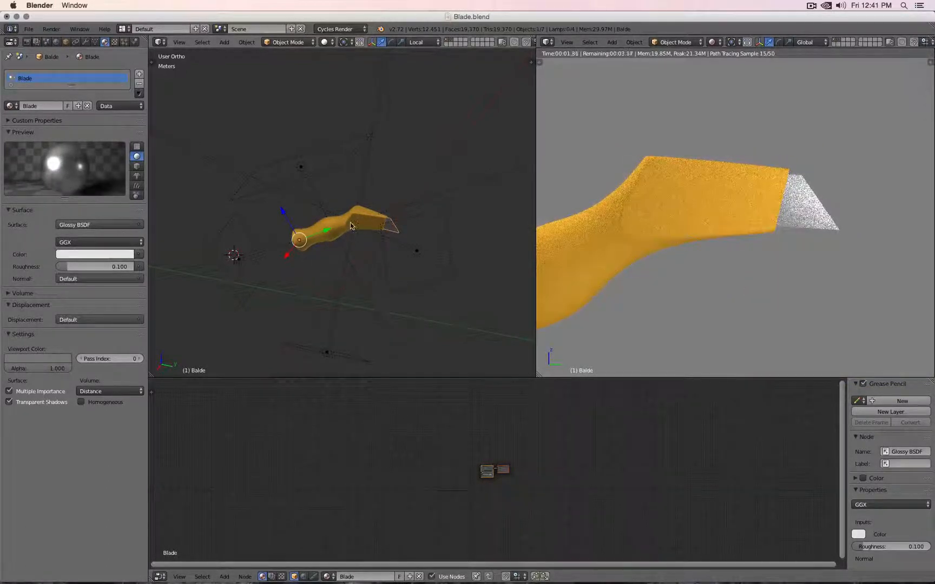
{"action": "key", "text": "h"}
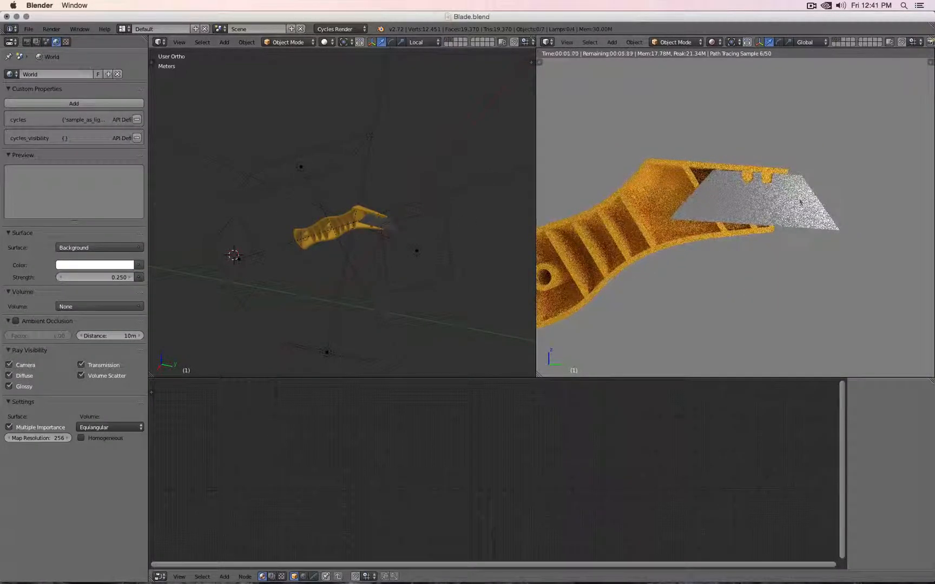
{"action": "key", "text": "alt+h"}
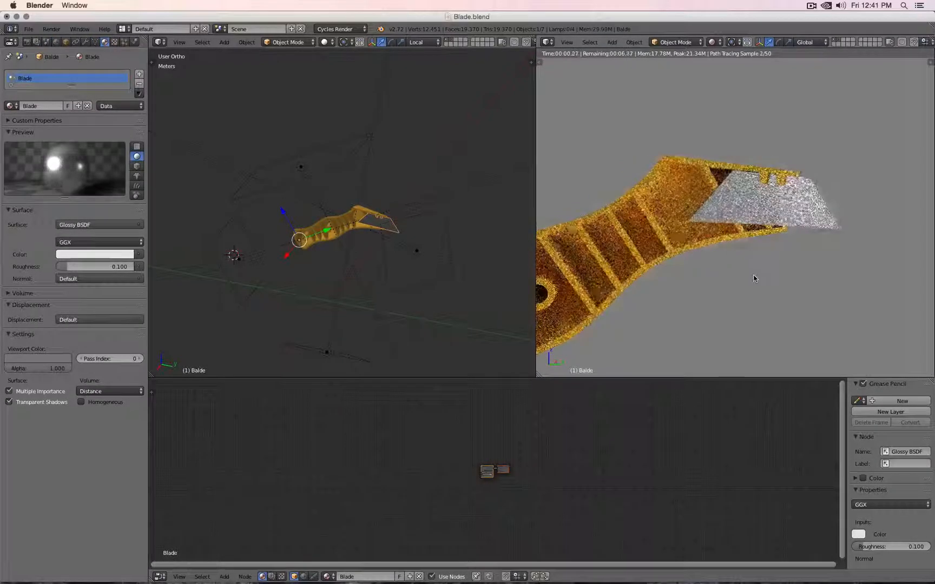
{"action": "scroll", "coordinate": [744, 293], "scroll_direction": "up", "scroll_amount": 2}
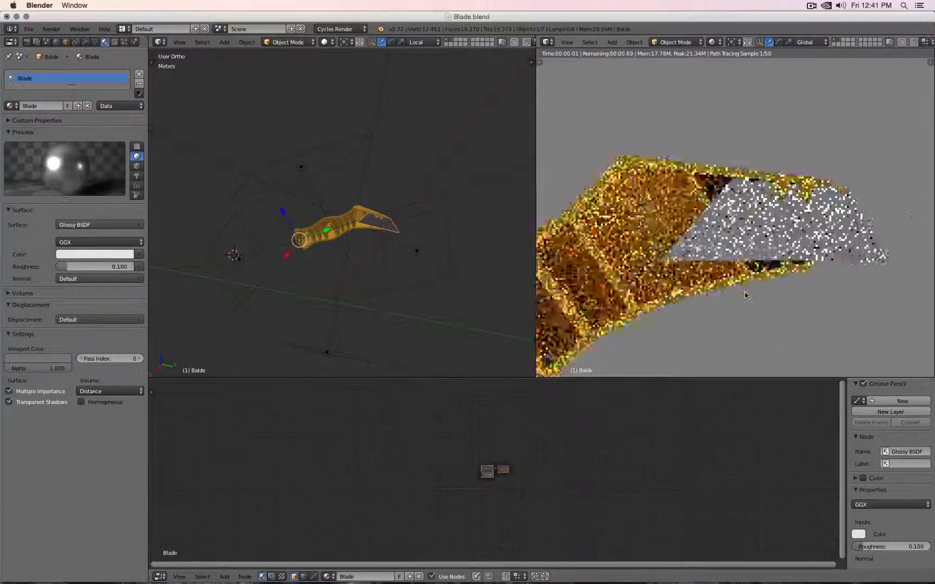
{"action": "scroll", "coordinate": [744, 295], "scroll_direction": "down", "scroll_amount": 7}
{"action": "mouse_move", "coordinate": [745, 294]}
{"action": "middle_mouse_down"}
{"action": "mouse_move", "coordinate": [783, 273]}
{"action": "mouse_move", "coordinate": [754, 261]}
{"action": "mouse_move", "coordinate": [726, 313]}
{"action": "mouse_move", "coordinate": [757, 265]}
{"action": "mouse_move", "coordinate": [749, 285]}
{"action": "middle_mouse_up"}
{"action": "scroll", "coordinate": [755, 272], "scroll_direction": "up", "scroll_amount": 3}
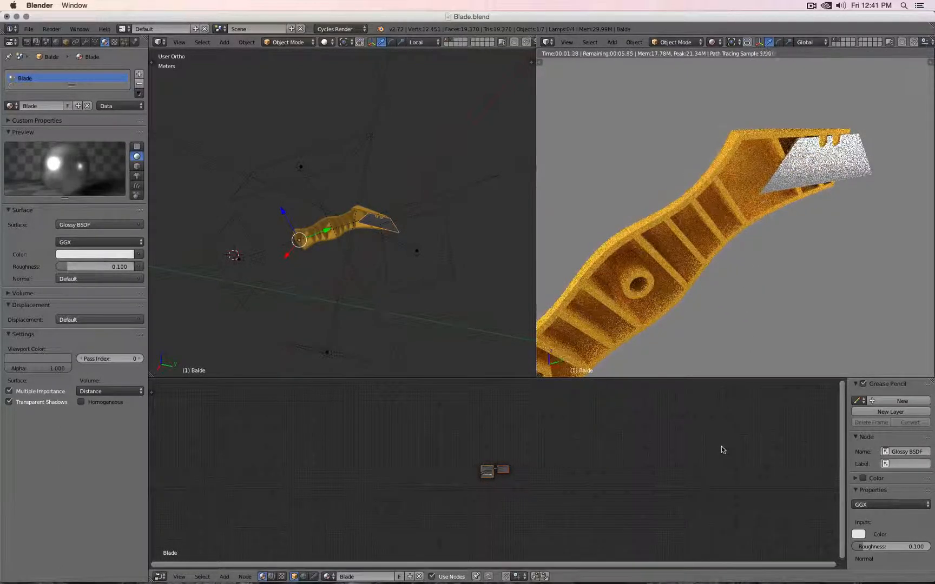
Step: Hide the node editor's properties sidebar and enlarge the view of the blade's Glossy BSDF and Material Output nodes
{"action": "key", "text": "n"}
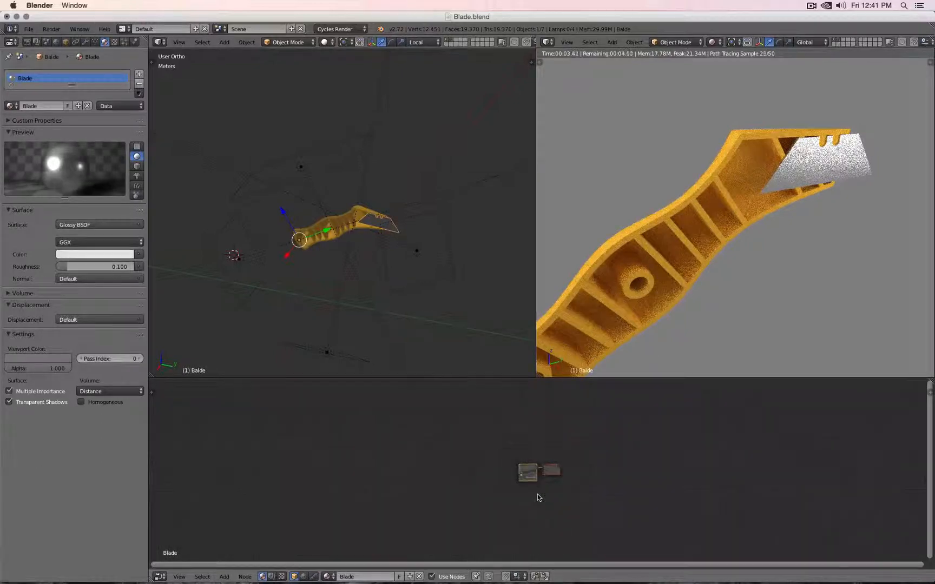
{"action": "scroll", "coordinate": [538, 494], "scroll_direction": "up", "scroll_amount": 10}
{"action": "scroll", "coordinate": [538, 494], "scroll_direction": "down", "scroll_amount": 1}
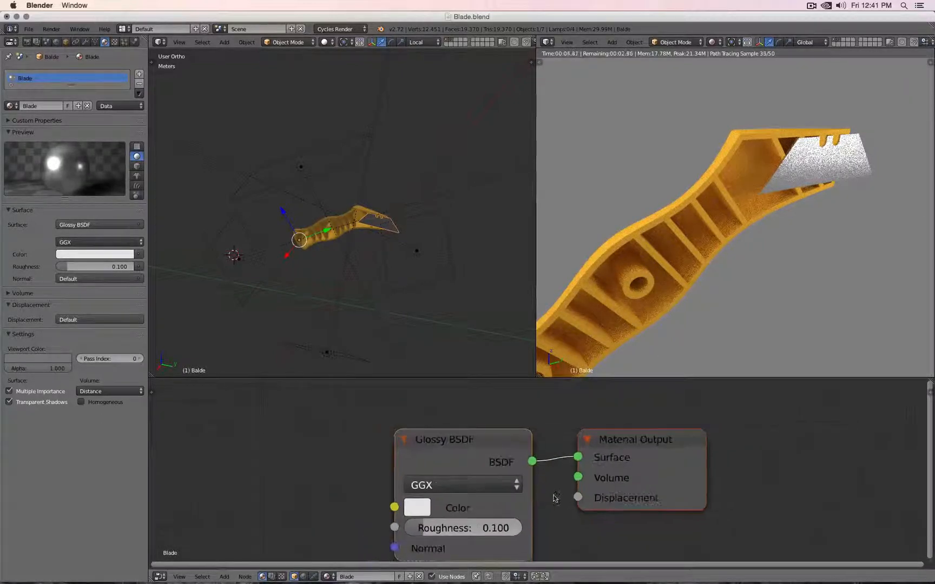
{"action": "middle_click_drag", "start_coordinate": [555, 493], "coordinate": [559, 456]}
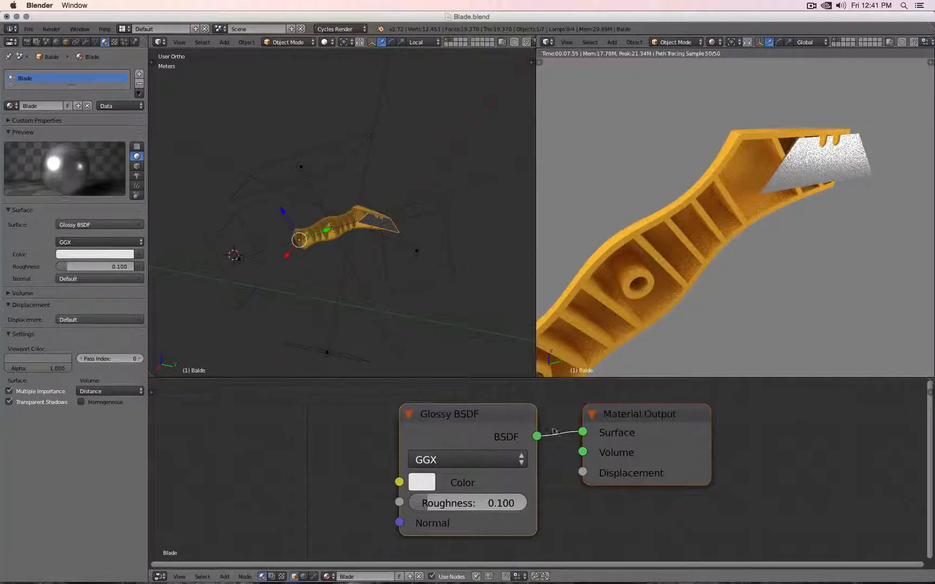
{"action": "left_click", "coordinate": [159, 577]}
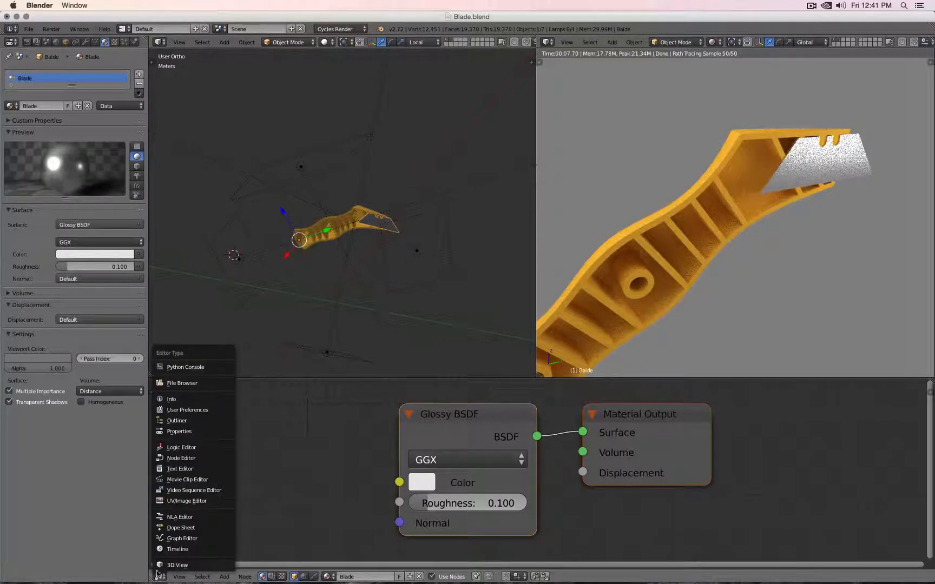
{"action": "left_click", "coordinate": [182, 459]}
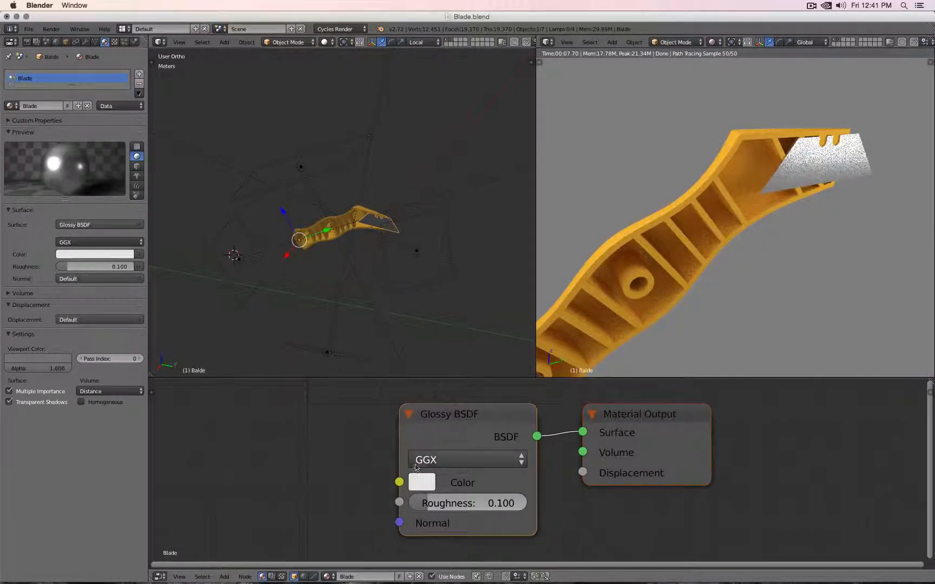
Step: Move the blade material's Glossy BSDF and Material Output nodes farther apart
{"action": "left_click_drag", "start_coordinate": [351, 406], "coordinate": [347, 406]}
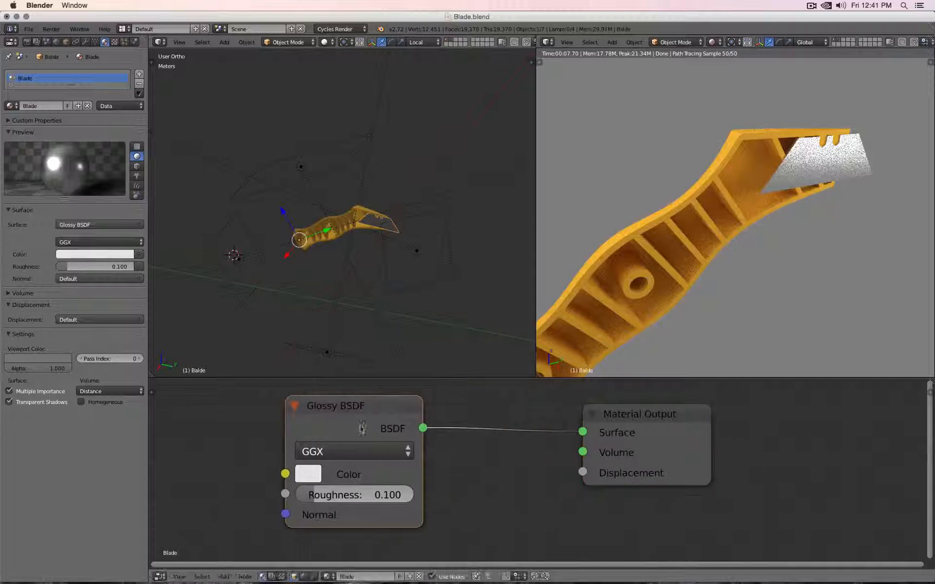
{"action": "left_click", "coordinate": [12, 210]}
{"action": "left_click", "coordinate": [12, 210]}
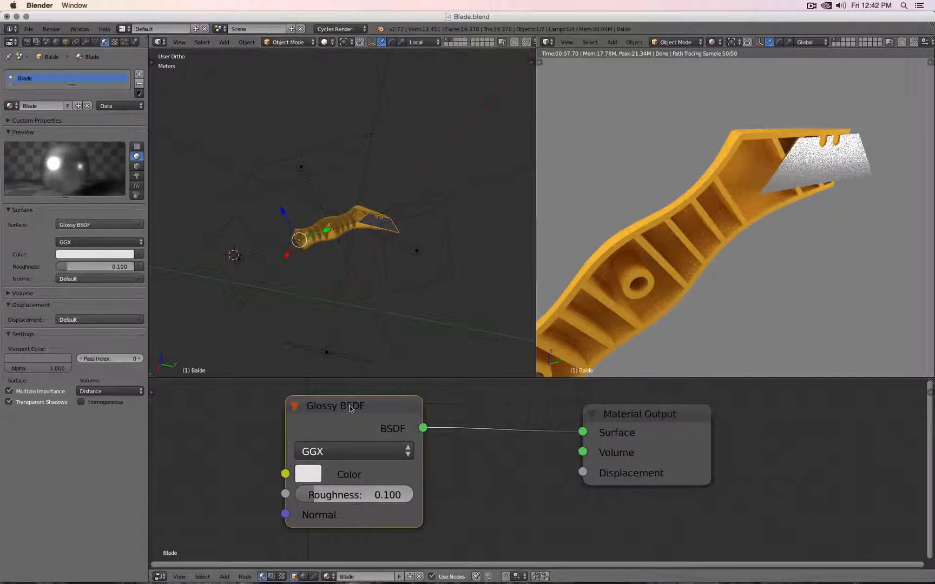
{"action": "left_click_drag", "start_coordinate": [349, 407], "coordinate": [309, 405]}
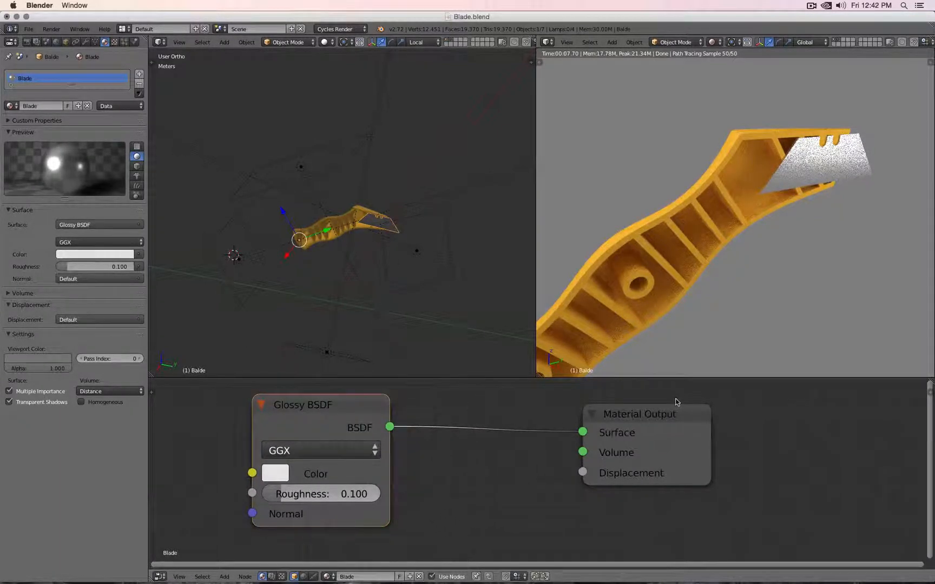
{"action": "left_click_drag", "start_coordinate": [671, 416], "coordinate": [681, 409]}
Step: Disconnect the Glossy BSDF from the Material Output's Surface input, and reconnect it to compare the blade's render
{"action": "left_click_drag", "start_coordinate": [390, 427], "coordinate": [592, 426]}
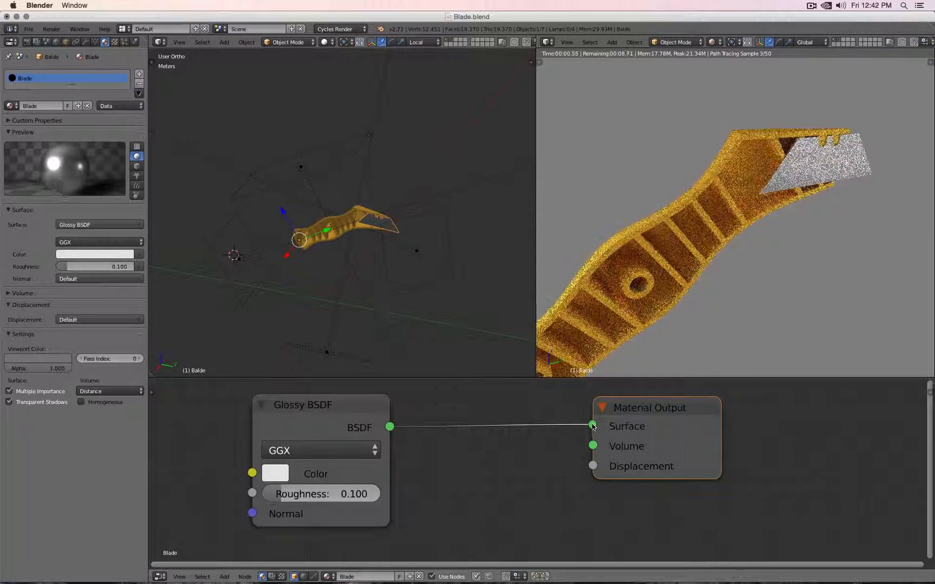
{"action": "left_click_drag", "start_coordinate": [593, 425], "coordinate": [522, 438]}
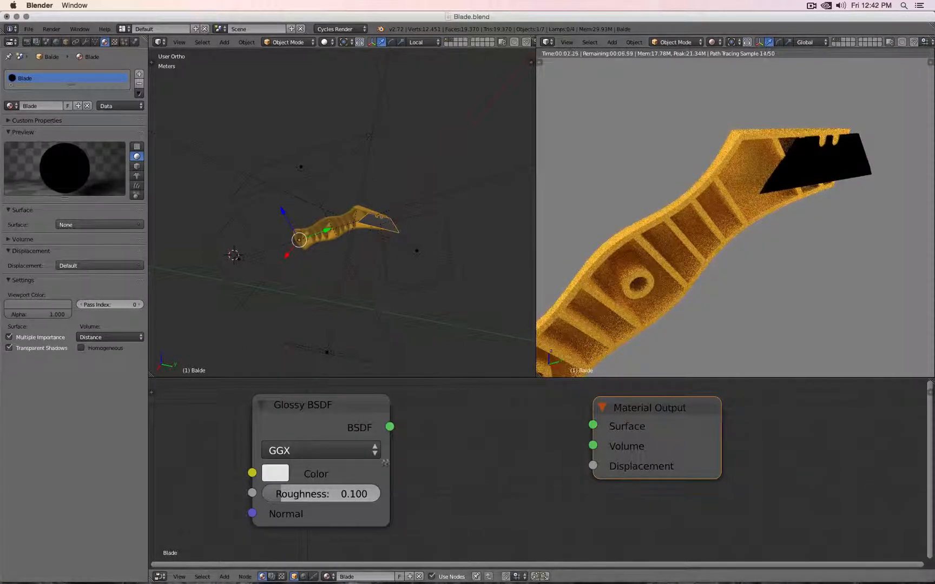
{"action": "left_click_drag", "start_coordinate": [390, 428], "coordinate": [593, 425]}
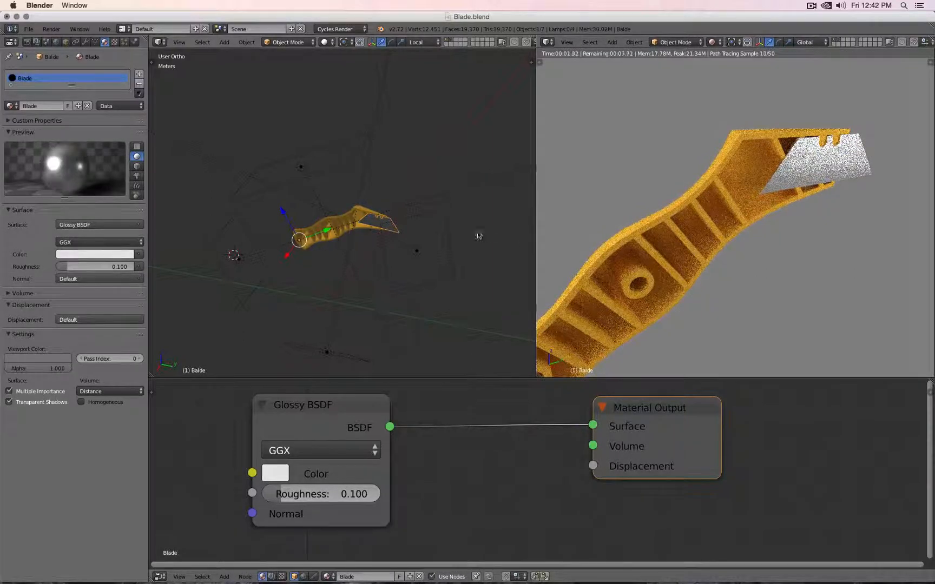
Step: Select the upper area lamp to inspect its Emission and Lamp Output nodes, and reselect the blade
{"action": "right_click", "coordinate": [334, 172]}
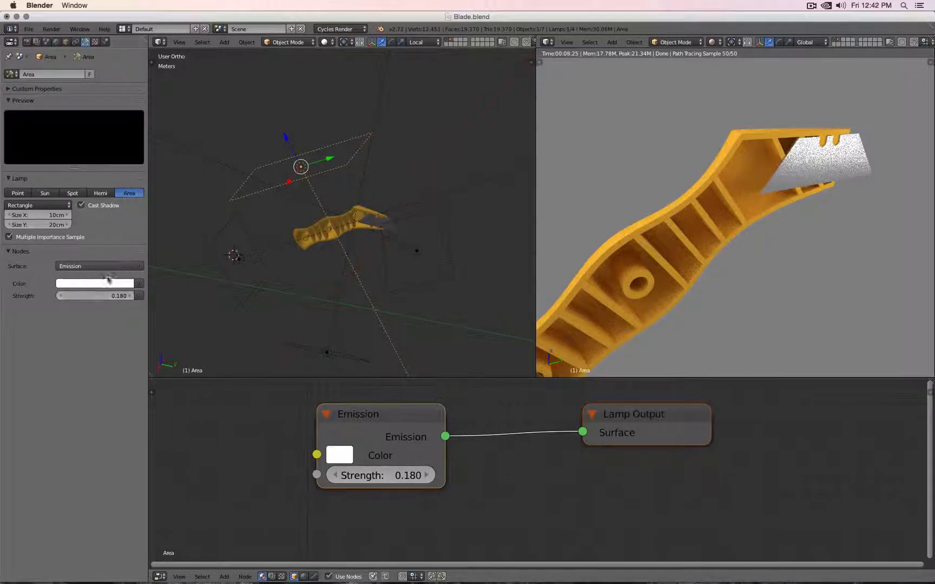
{"action": "right_click", "coordinate": [862, 160]}
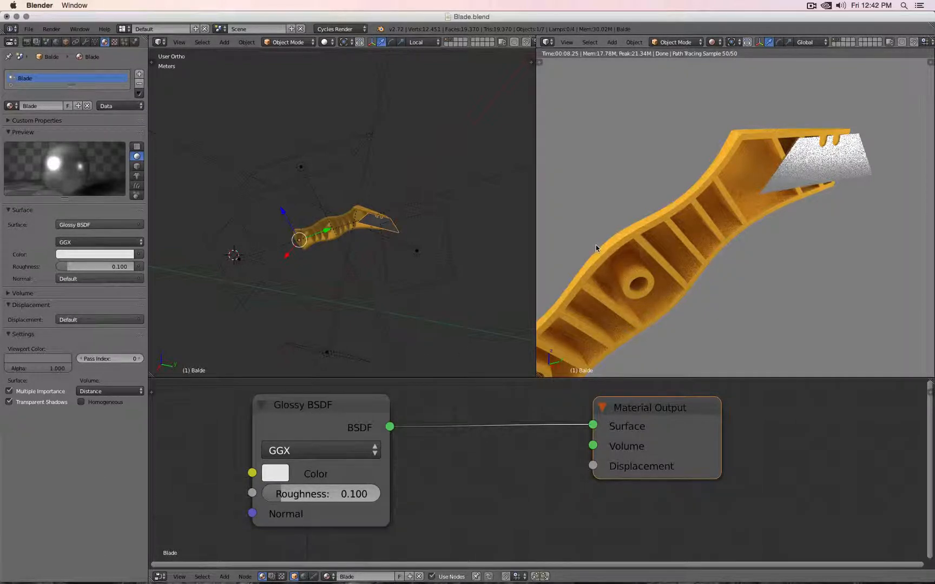
Step: Unhide the outer handle shell, select it, and spread its Diffuse BSDF and Material Output nodes apart
{"action": "key", "text": "alt+h"}
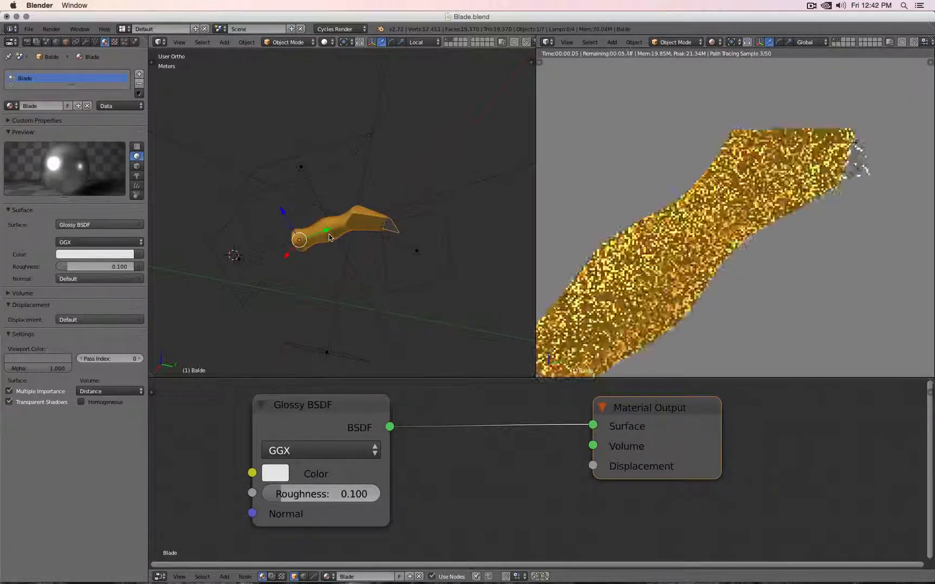
{"action": "right_click", "coordinate": [666, 275]}
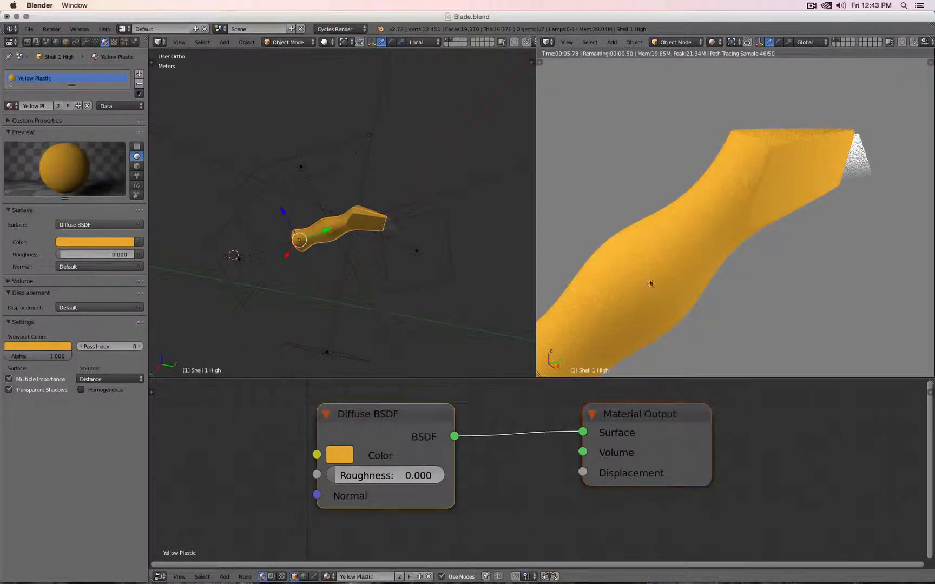
{"action": "scroll", "coordinate": [485, 399], "scroll_direction": "down", "scroll_amount": 1}
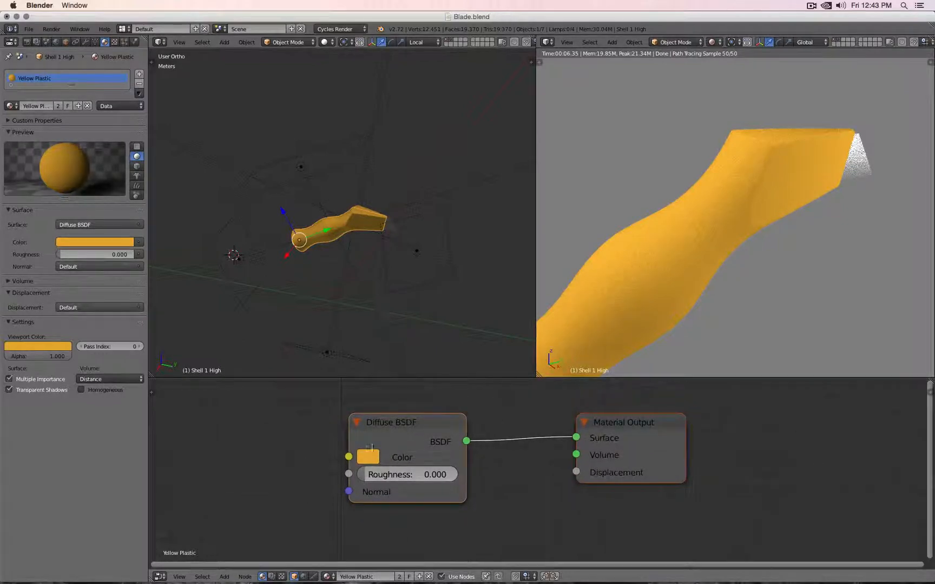
{"action": "left_click_drag", "start_coordinate": [405, 424], "coordinate": [320, 423]}
{"action": "left_click_drag", "start_coordinate": [633, 420], "coordinate": [728, 421]}
{"action": "left_click_drag", "start_coordinate": [308, 428], "coordinate": [300, 410]}
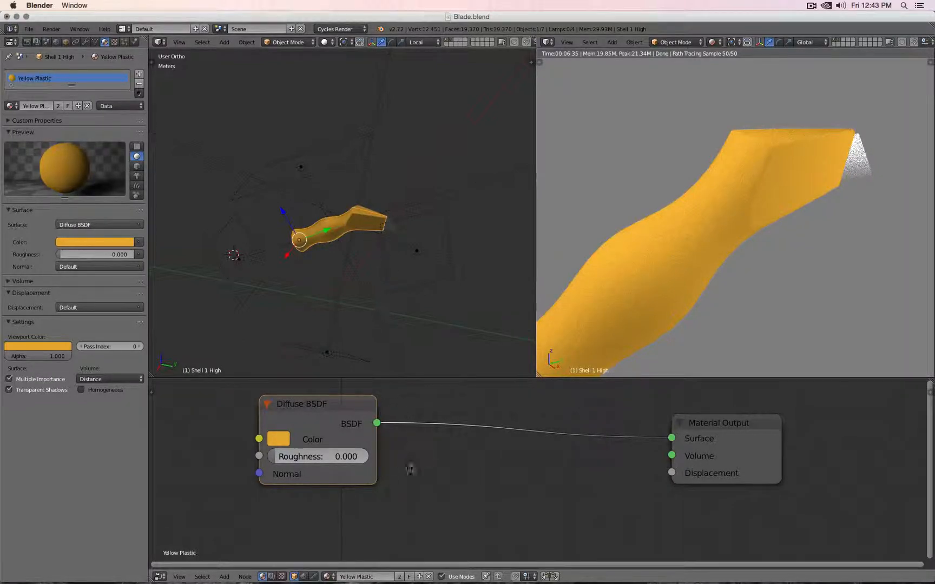
Step: Add a Glossy BSDF node with roughness 0 to the Yellow Plastic material and place it below the Diffuse BSDF
{"action": "left_click", "coordinate": [224, 577]}
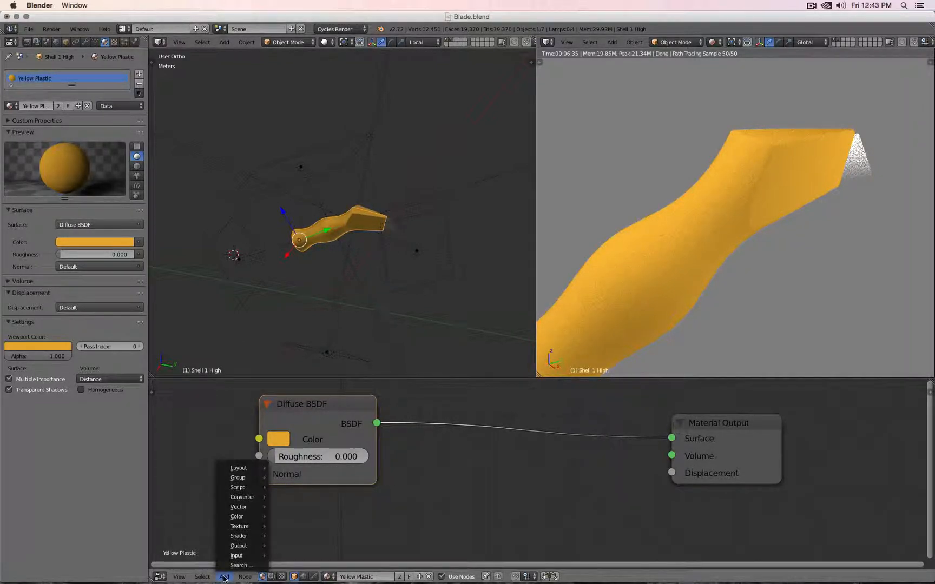
{"action": "mouse_move", "coordinate": [239, 535]}
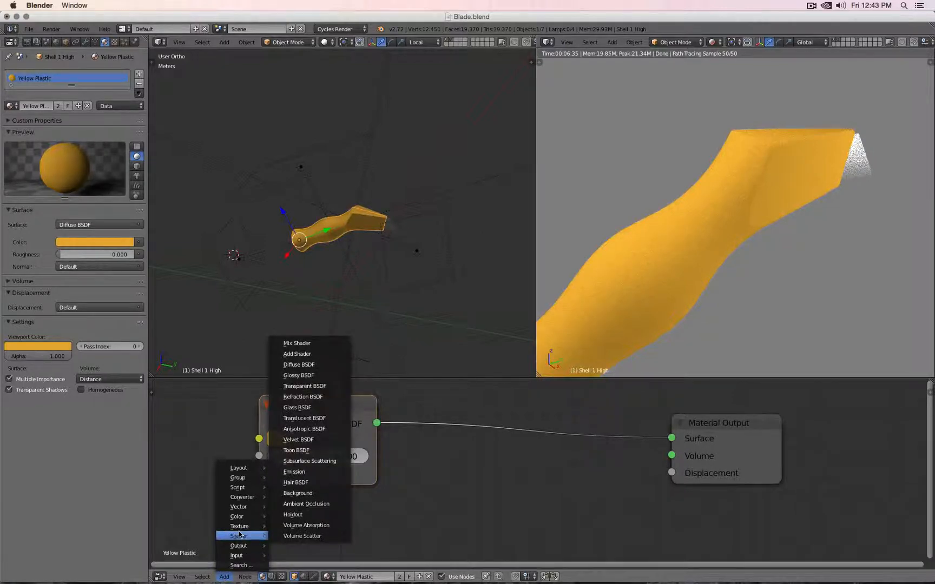
{"action": "left_click", "coordinate": [299, 376]}
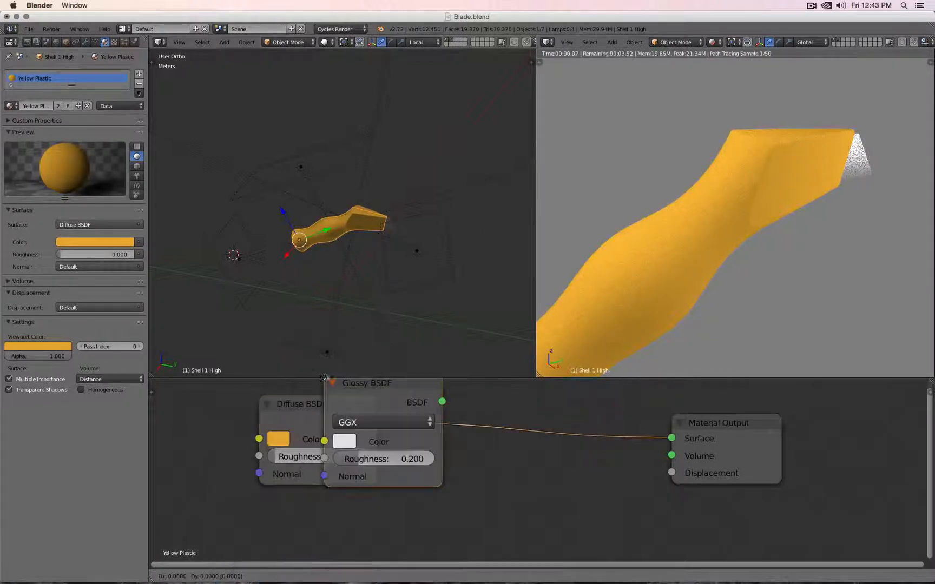
{"action": "left_click", "coordinate": [408, 451]}
{"action": "scroll", "coordinate": [465, 536], "scroll_direction": "down", "scroll_amount": 2, "text": "ctrl"}
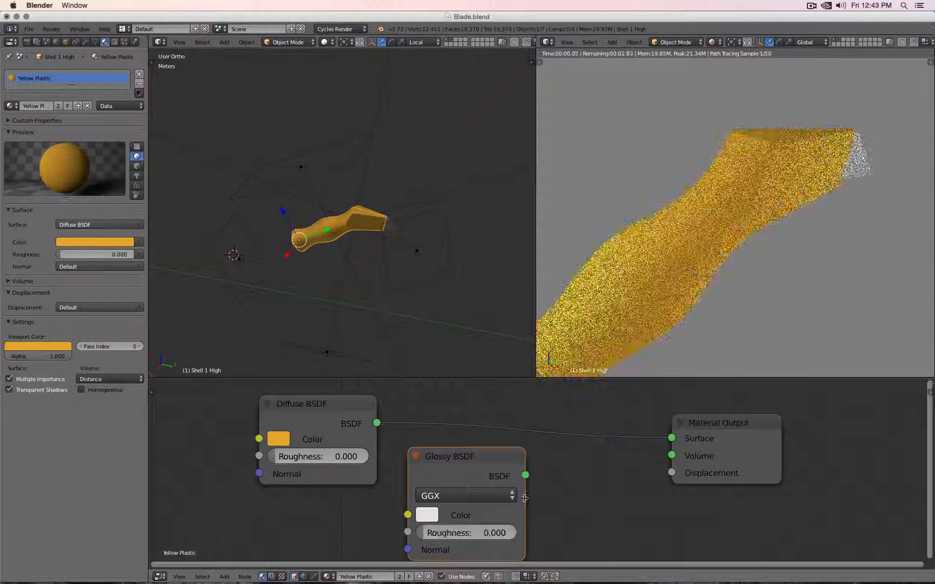
{"action": "scroll", "coordinate": [533, 487], "scroll_direction": "down", "scroll_amount": 2}
{"action": "left_click_drag", "start_coordinate": [503, 468], "coordinate": [387, 498]}
{"action": "middle_click_drag", "start_coordinate": [524, 493], "coordinate": [511, 461]}
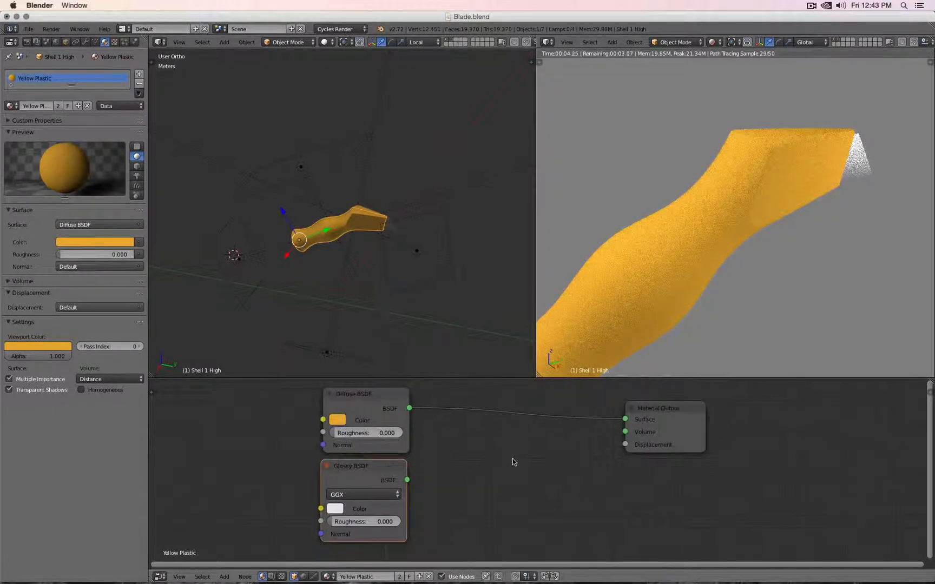
Step: Compare the glossy and diffuse looks by connecting each shader in turn to the Material Output's Surface input, ending on Diffuse BSDF
{"action": "left_click_drag", "start_coordinate": [408, 480], "coordinate": [626, 421]}
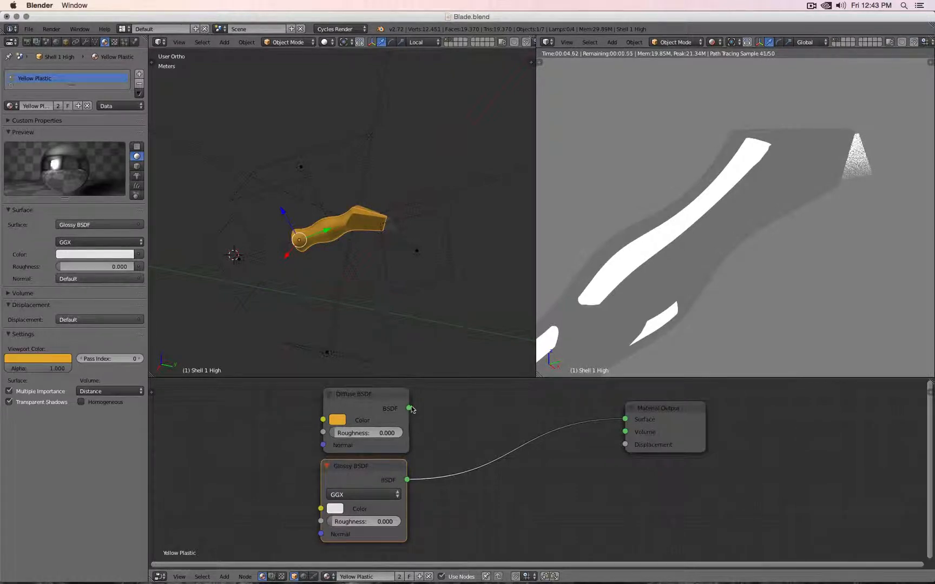
{"action": "left_click_drag", "start_coordinate": [409, 408], "coordinate": [622, 418]}
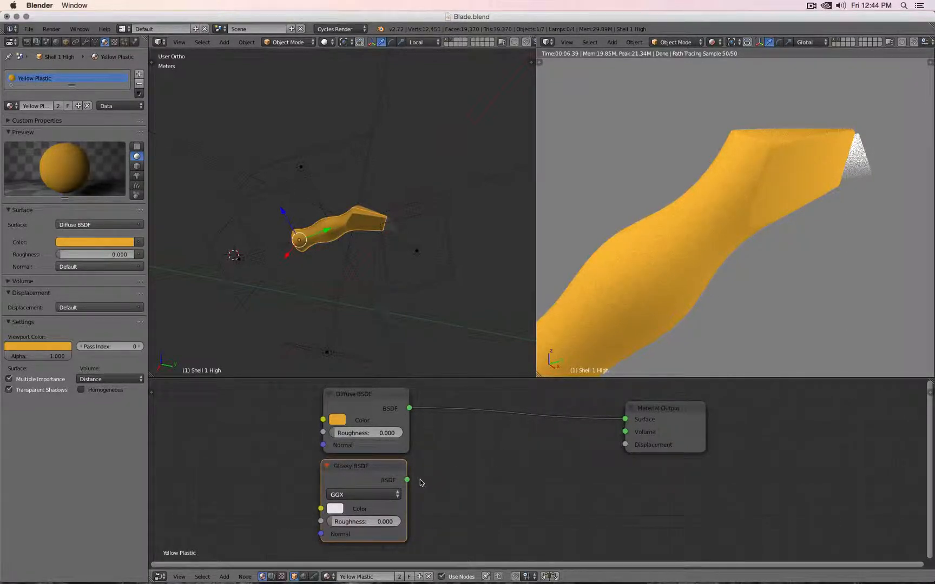
{"action": "left_click_drag", "start_coordinate": [408, 481], "coordinate": [625, 420]}
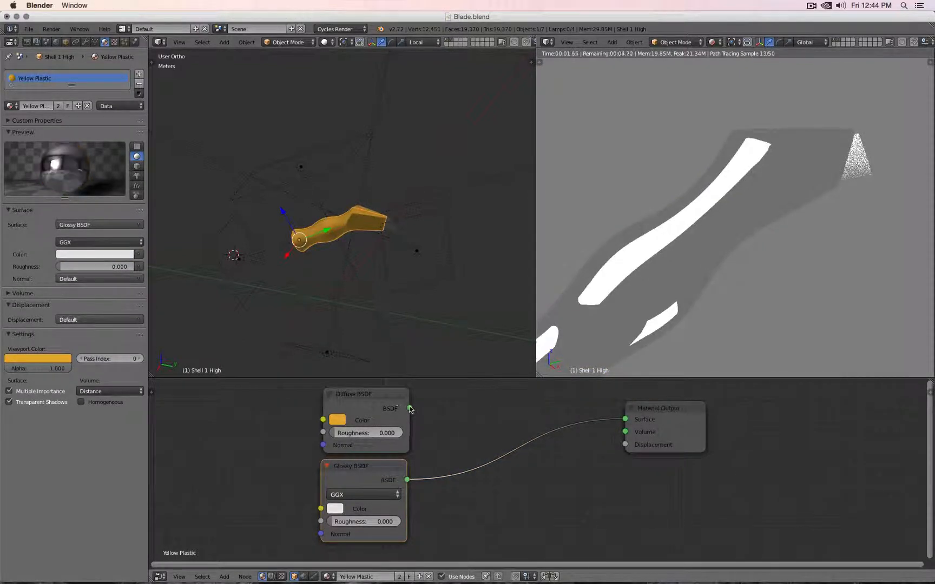
{"action": "left_click_drag", "start_coordinate": [409, 408], "coordinate": [625, 421]}
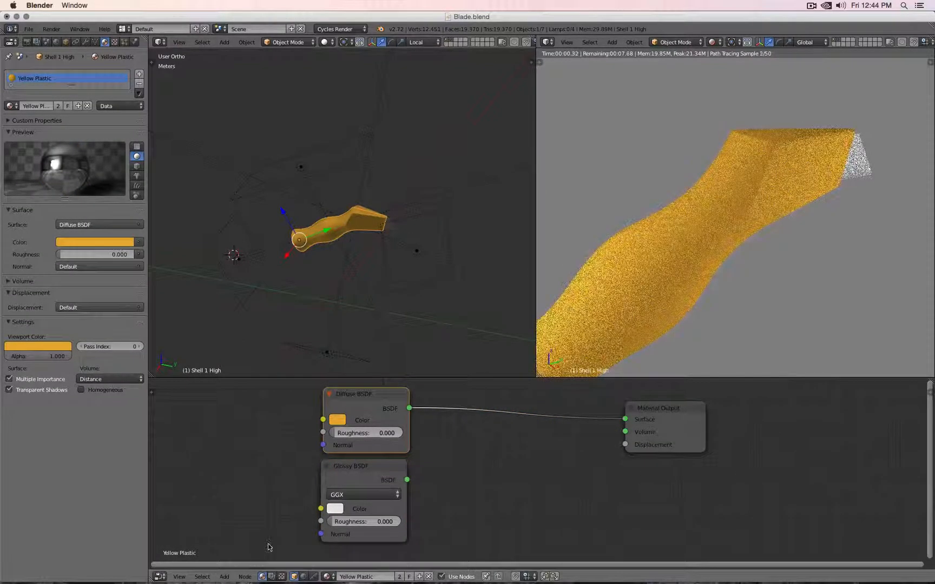
Step: Add a Mix Shader node between the two BSDF nodes and the Material Output
{"action": "left_click", "coordinate": [222, 577]}
{"action": "mouse_move", "coordinate": [250, 528]}
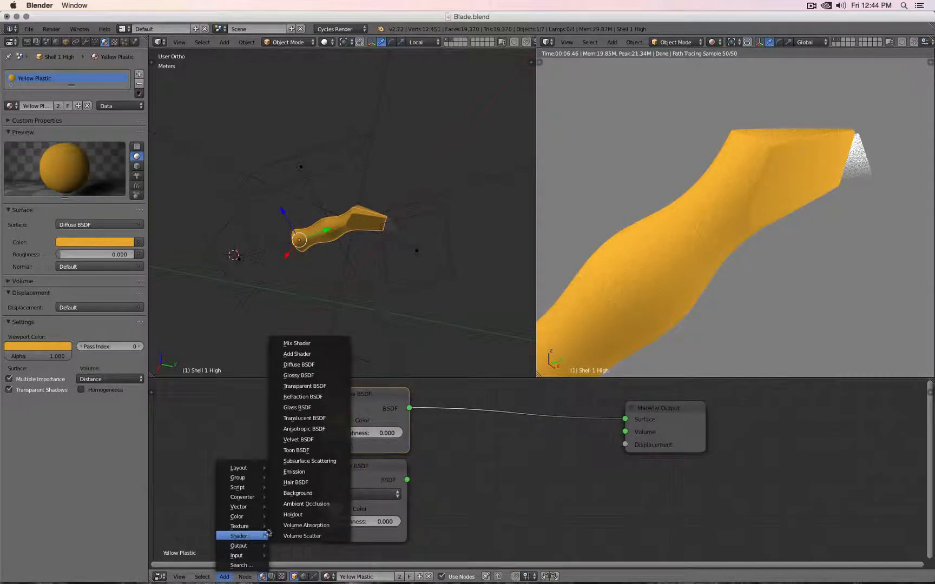
{"action": "left_click", "coordinate": [297, 343]}
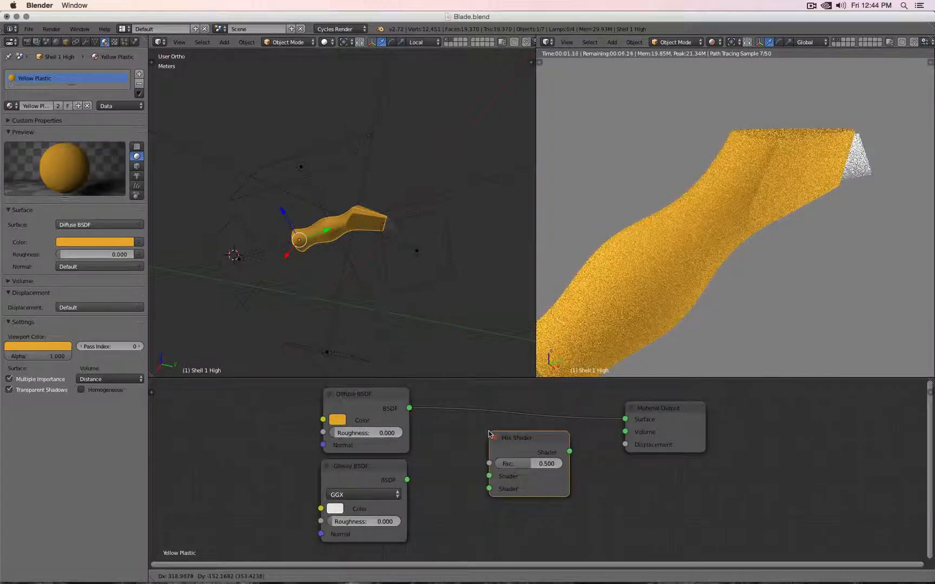
{"action": "left_click", "coordinate": [488, 425]}
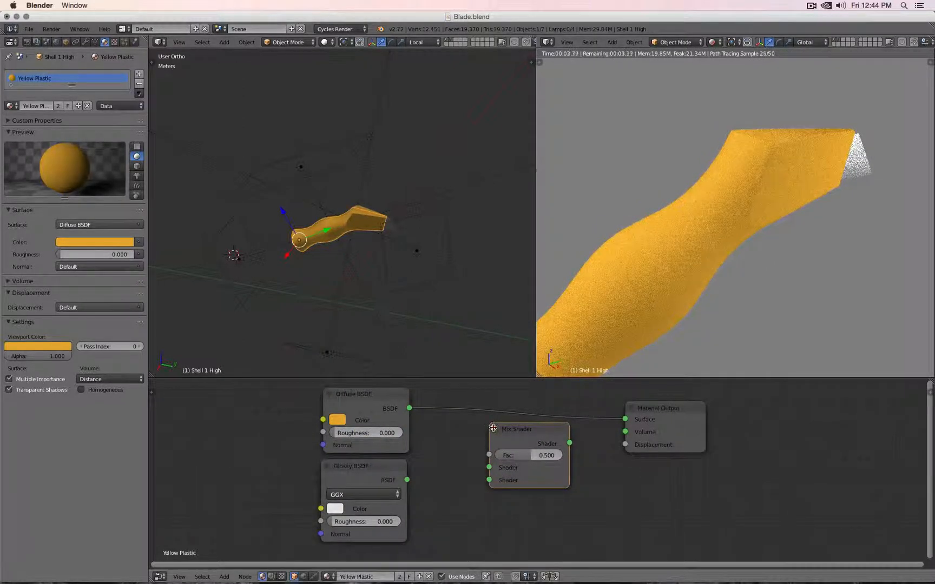
Step: Connect the Diffuse and Glossy BSDFs to the Mix Shader's two shader inputs and its output to the Material Output's Surface
{"action": "left_click_drag", "start_coordinate": [409, 408], "coordinate": [489, 469]}
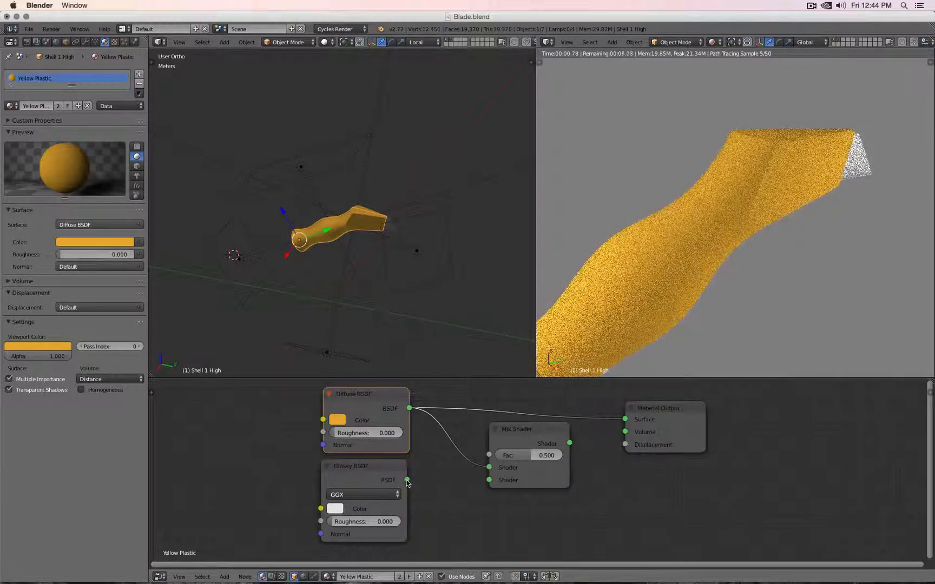
{"action": "left_click_drag", "start_coordinate": [407, 480], "coordinate": [488, 479]}
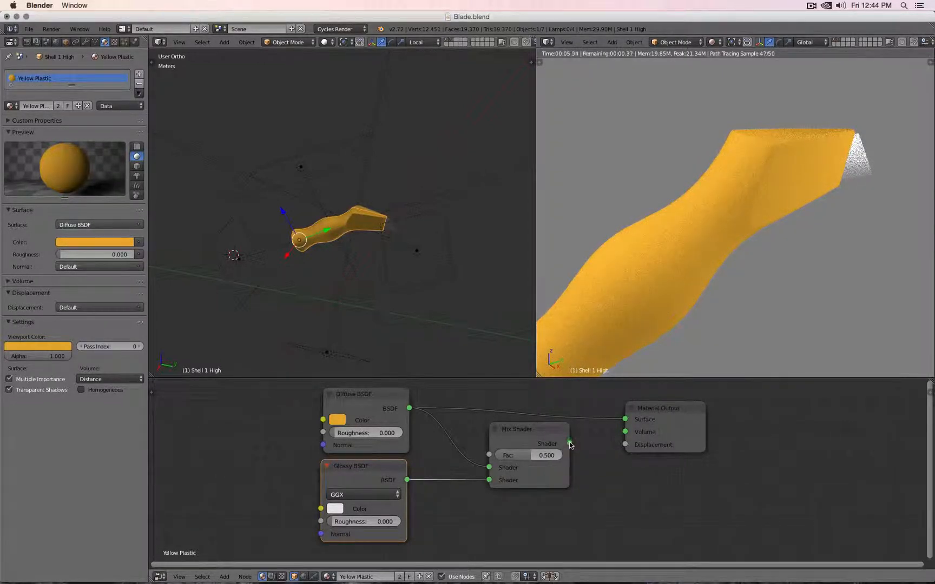
{"action": "left_click_drag", "start_coordinate": [569, 443], "coordinate": [627, 421]}
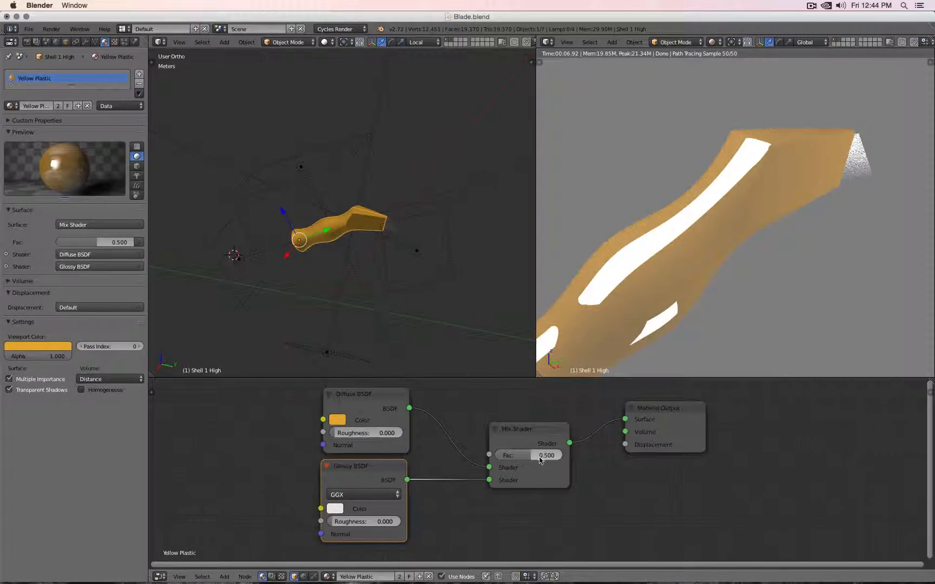
Step: Sweep the Mix Shader factor between 0 and 1 to compare the fully diffuse and fully glossy handle
{"action": "left_click_drag", "start_coordinate": [535, 459], "coordinate": [568, 458]}
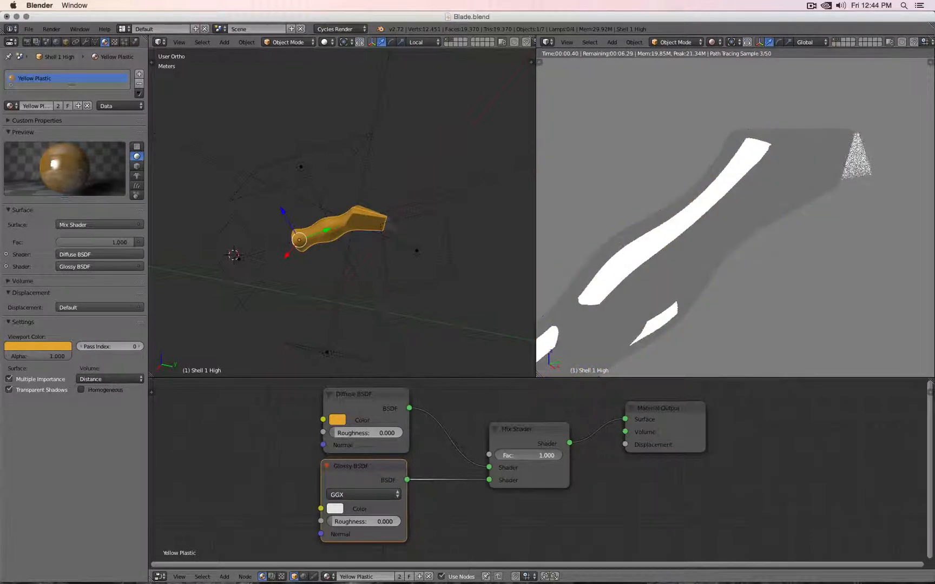
{"action": "left_click_drag", "start_coordinate": [557, 455], "coordinate": [498, 456]}
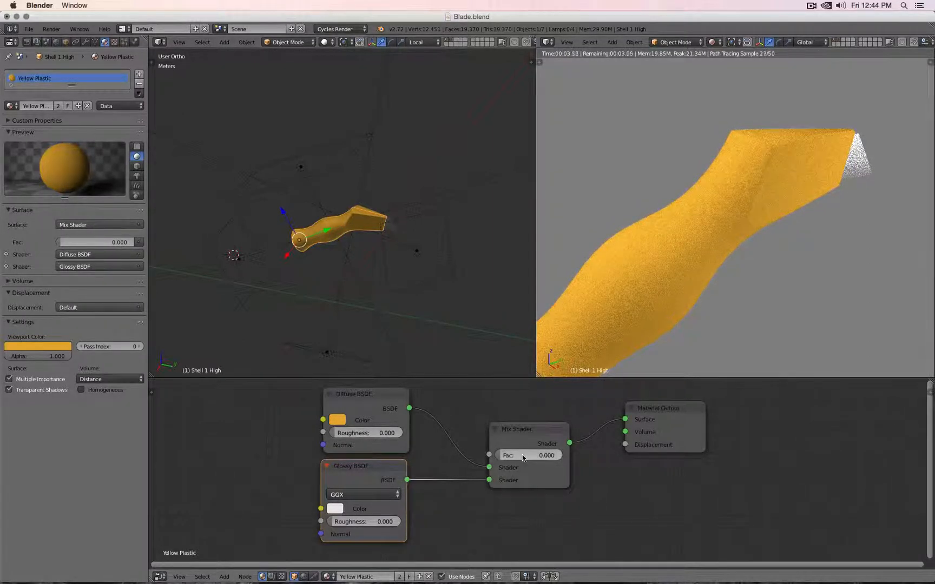
{"action": "left_click_drag", "start_coordinate": [511, 458], "coordinate": [523, 457]}
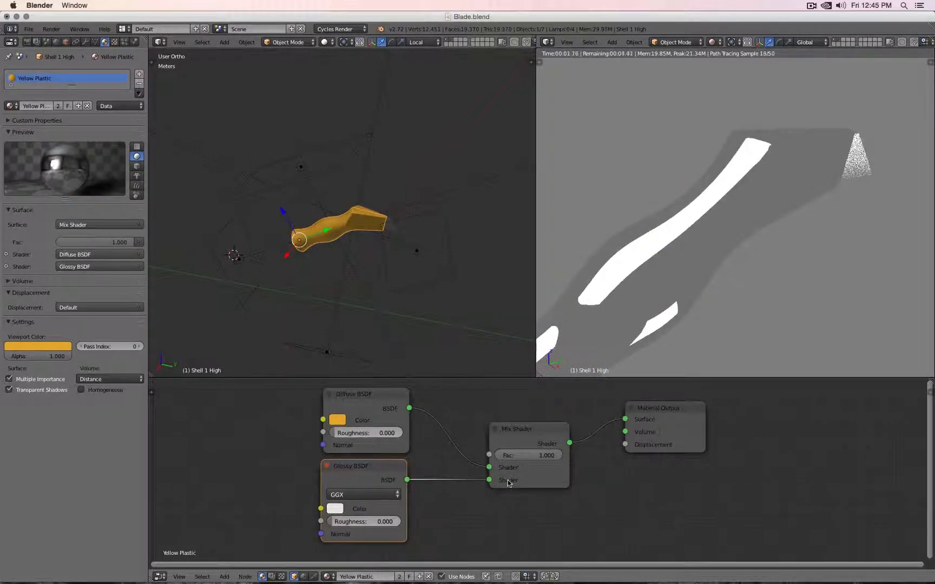
Step: Set the Mix Shader factor to 0.25 so the diffuse shader dominates the yellow plastic
{"action": "left_click", "coordinate": [519, 456]}
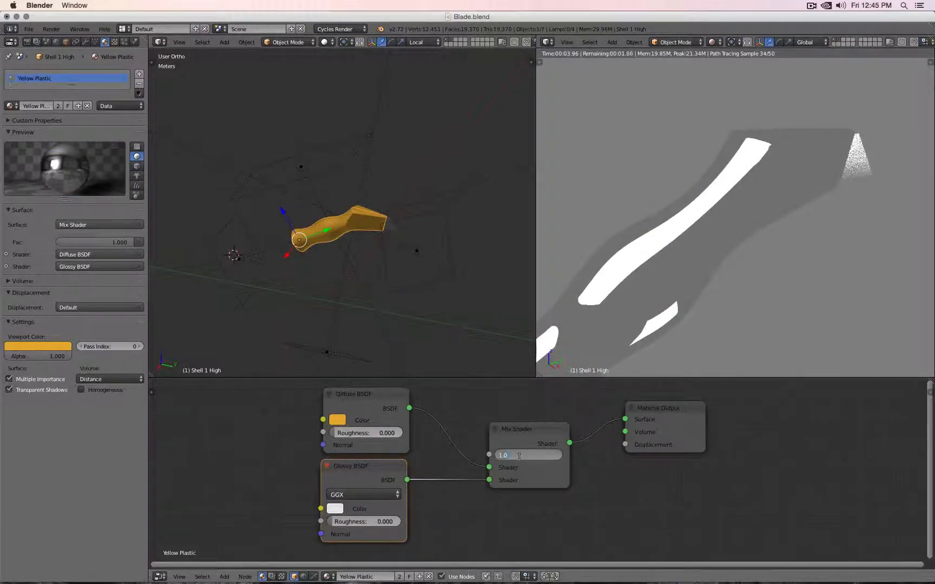
{"action": "type", "text": "0.25"}
{"action": "key", "text": "Return"}
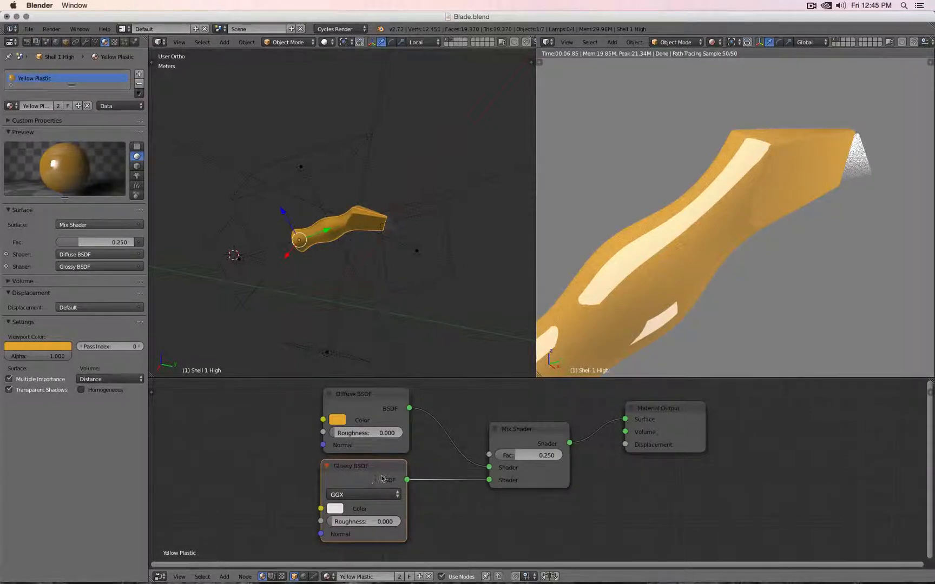
Step: Try a Mix Shader factor of 0.8 for a mostly glossy handle, and restore the factor to 0.25
{"action": "left_click", "coordinate": [527, 452]}
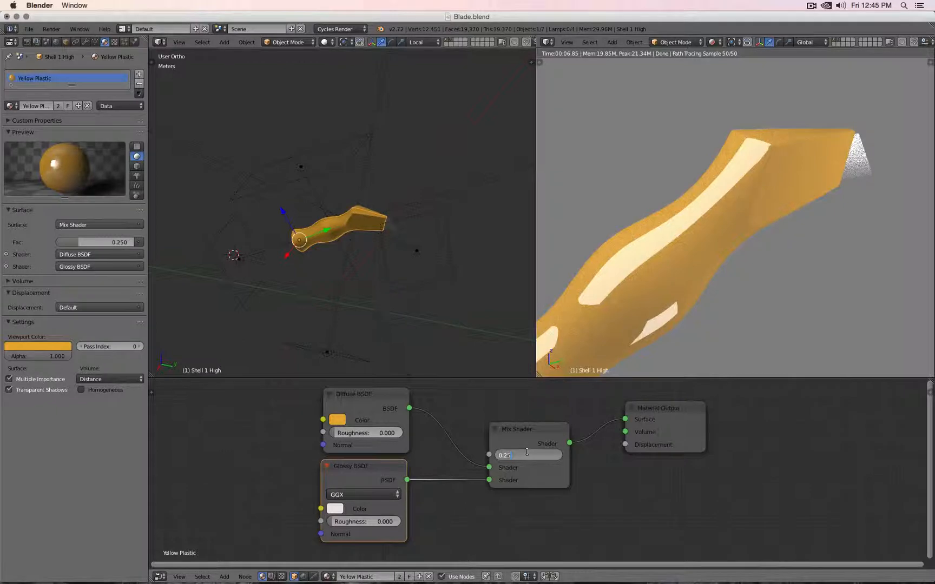
{"action": "type", "text": "0.8"}
{"action": "key", "text": "Return"}
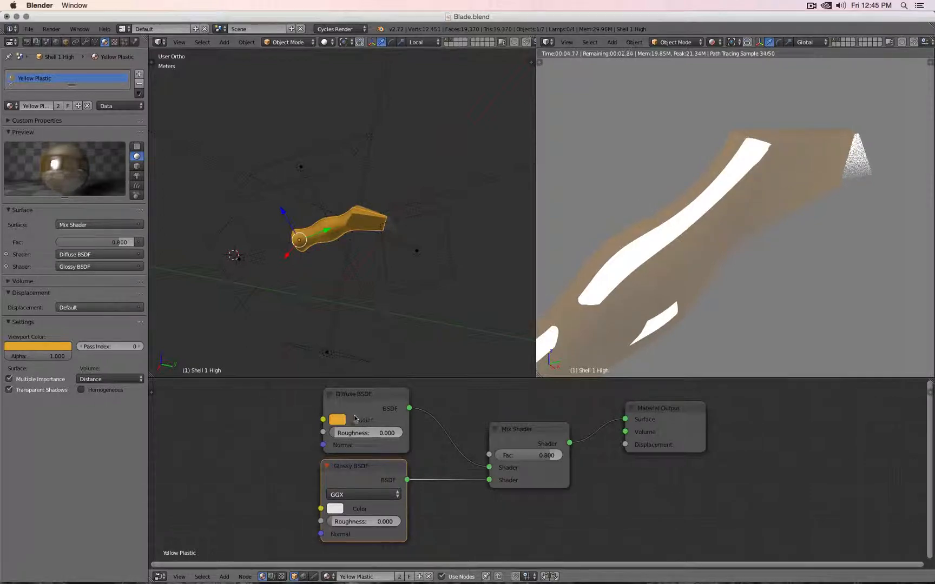
{"action": "left_click", "coordinate": [525, 455]}
{"action": "type", "text": "0.25"}
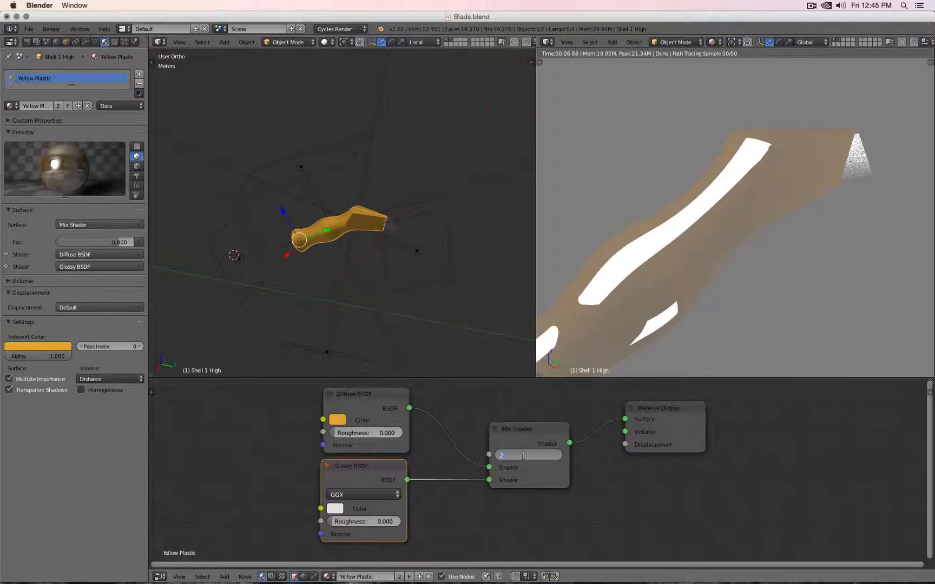
{"action": "key", "text": "Return"}
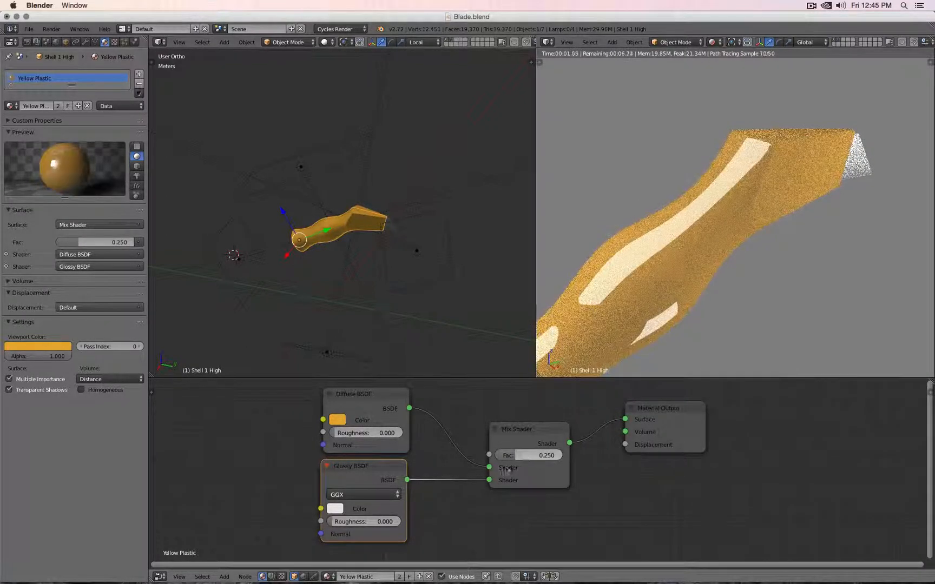
Step: Compare Glossy BSDF roughness values of 0.05, 0.01, 0.02 and 0 on the handle
{"action": "left_click", "coordinate": [363, 522]}
{"action": "key", "text": "BackSpace"}
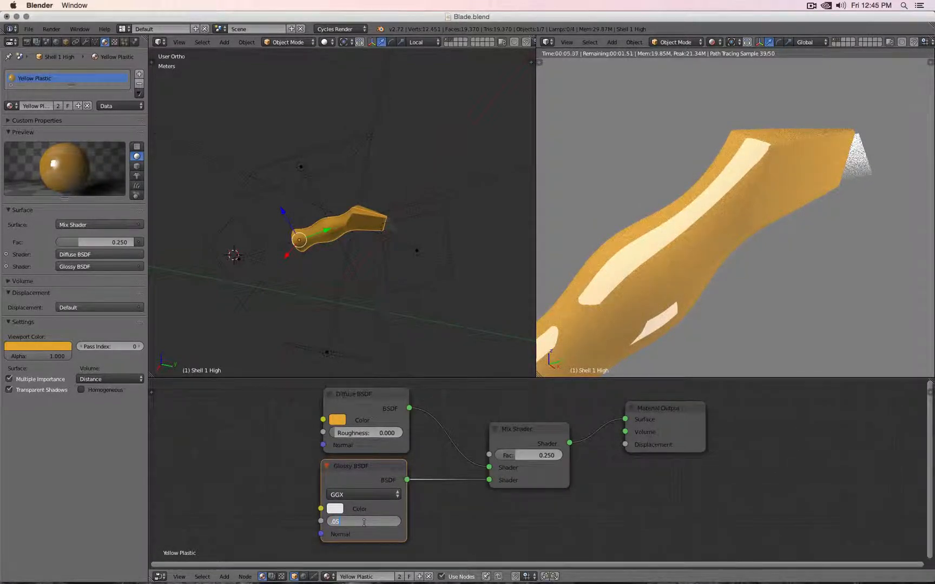
{"action": "type", "text": ".05"}
{"action": "key", "text": "Return"}
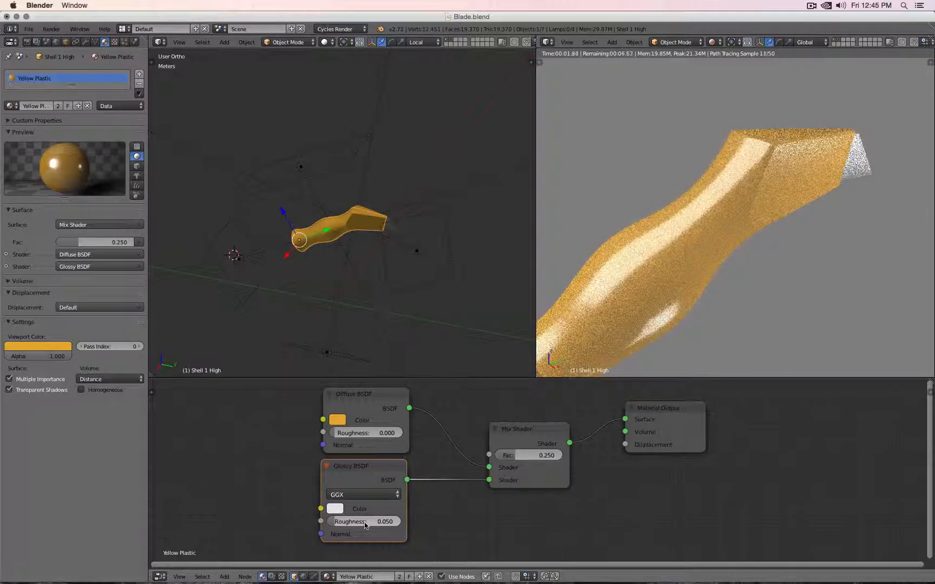
{"action": "left_click", "coordinate": [364, 522]}
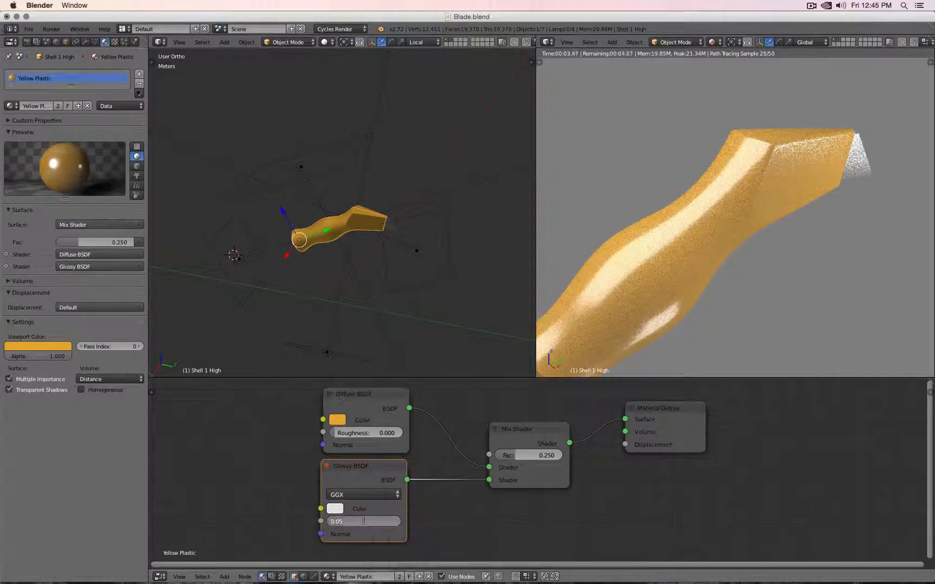
{"action": "type", "text": ".01"}
{"action": "key", "text": "Return"}
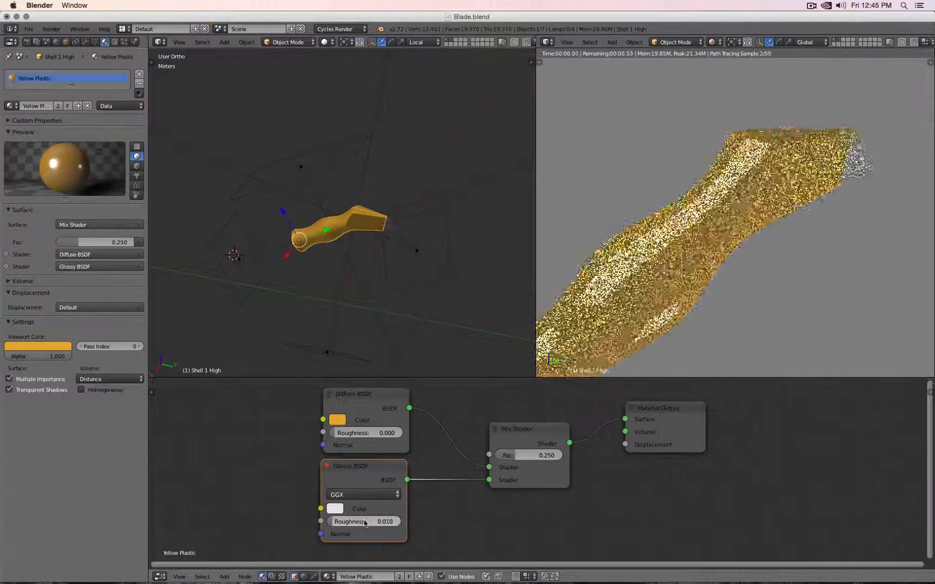
{"action": "left_click", "coordinate": [364, 521]}
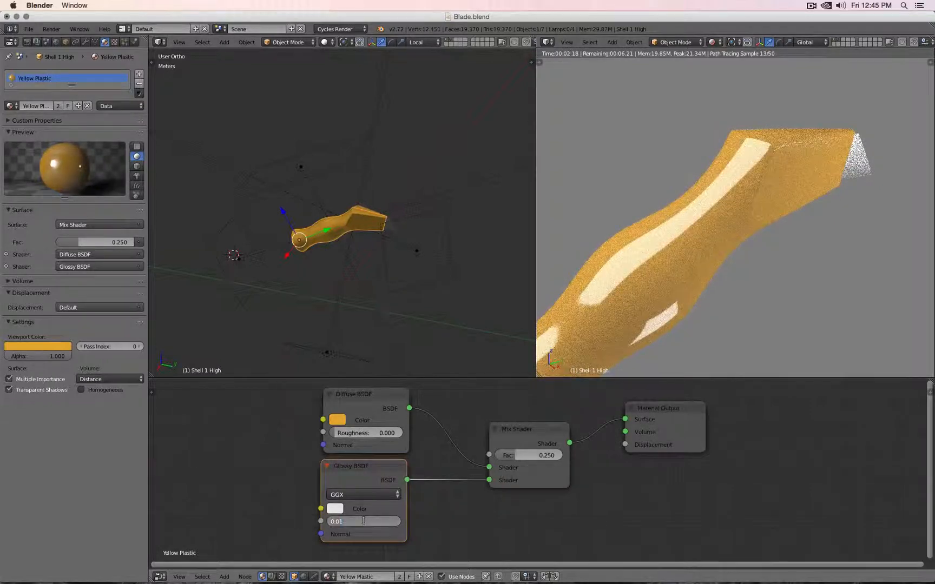
{"action": "type", "text": "0.02"}
{"action": "key", "text": "Return"}
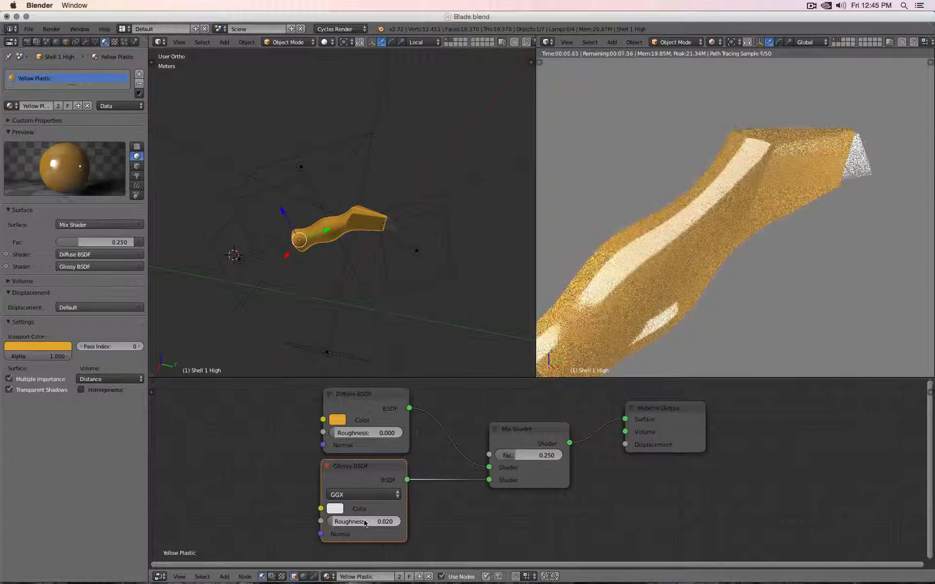
{"action": "left_click", "coordinate": [361, 522]}
{"action": "type", "text": "0"}
{"action": "key", "text": "Return"}
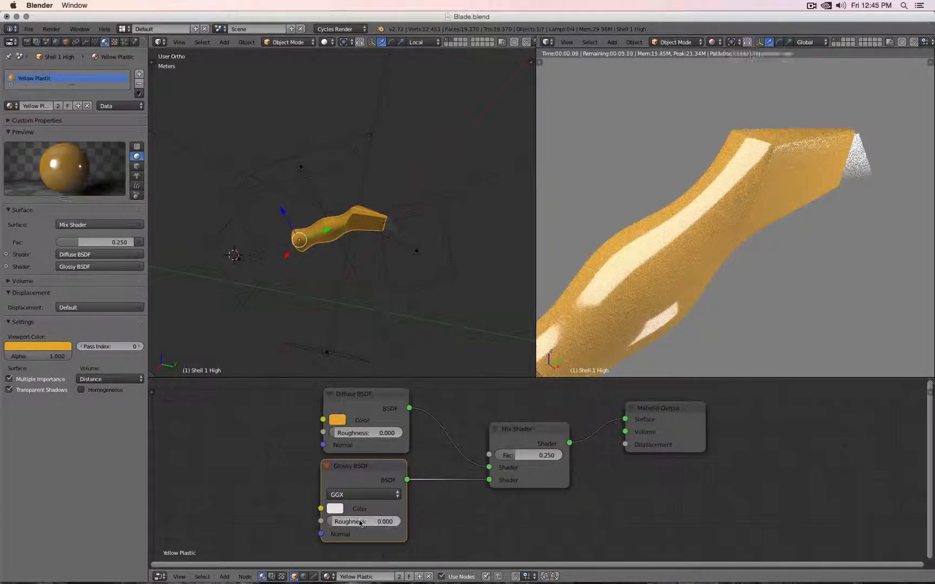
Step: Set the Glossy BSDF roughness of the Yellow Plastic material to 0.01
{"action": "left_click", "coordinate": [361, 521]}
{"action": "type", "text": "0.0"}
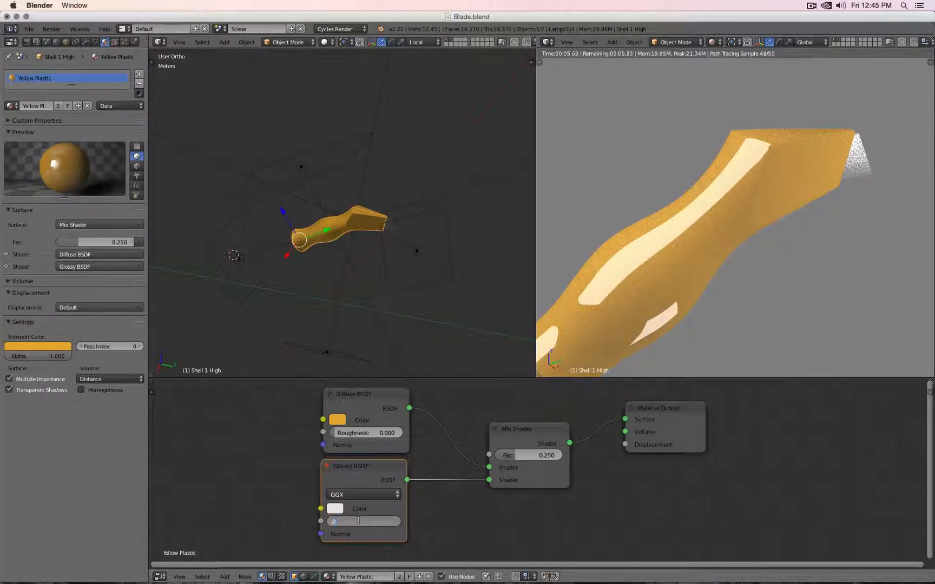
{"action": "key", "text": "Return"}
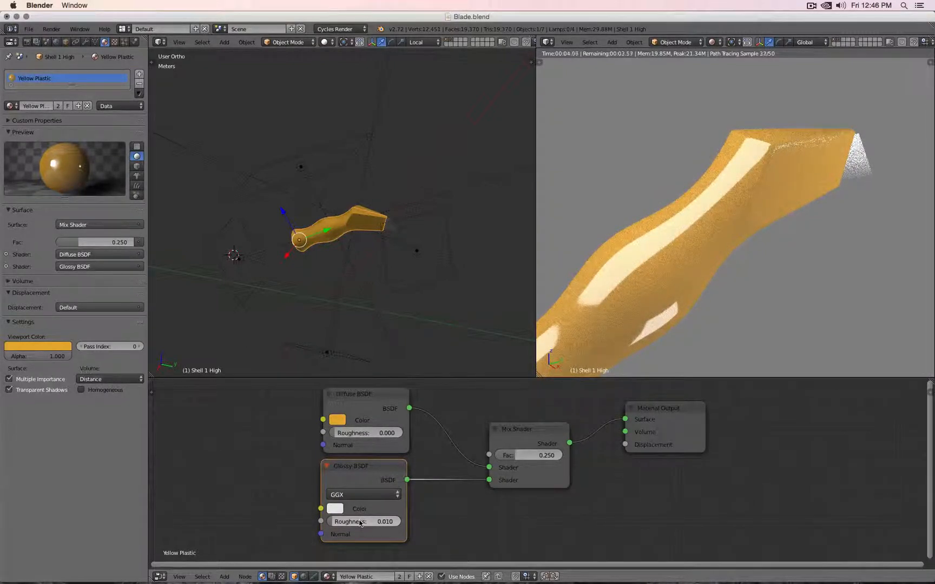
Step: Check the handle's reflections against a Mix Shader factor of 0, and restore the factor to 0.25
{"action": "scroll", "coordinate": [676, 302], "scroll_direction": "up", "scroll_amount": 3}
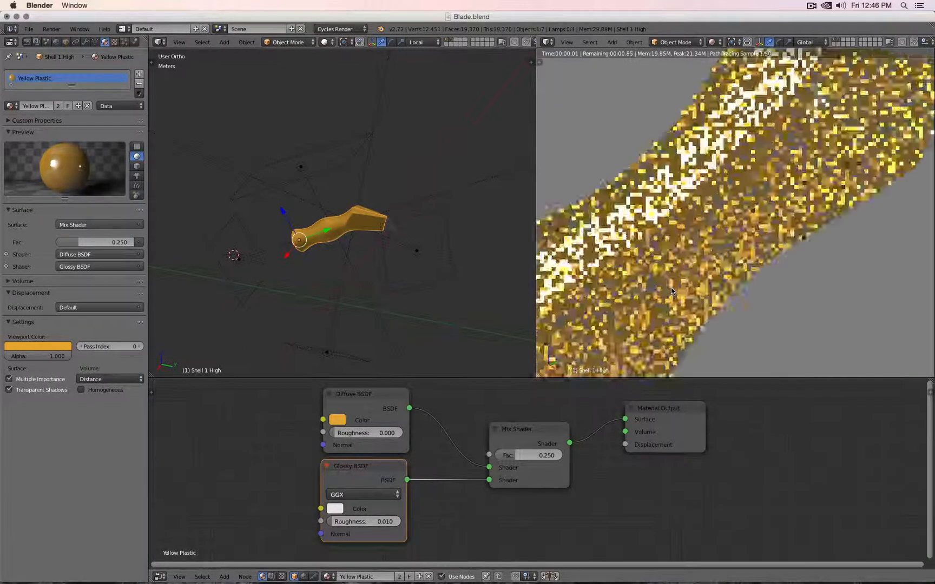
{"action": "scroll", "coordinate": [681, 301], "scroll_direction": "down", "scroll_amount": 8}
{"action": "middle_click_drag", "start_coordinate": [682, 301], "coordinate": [621, 322]}
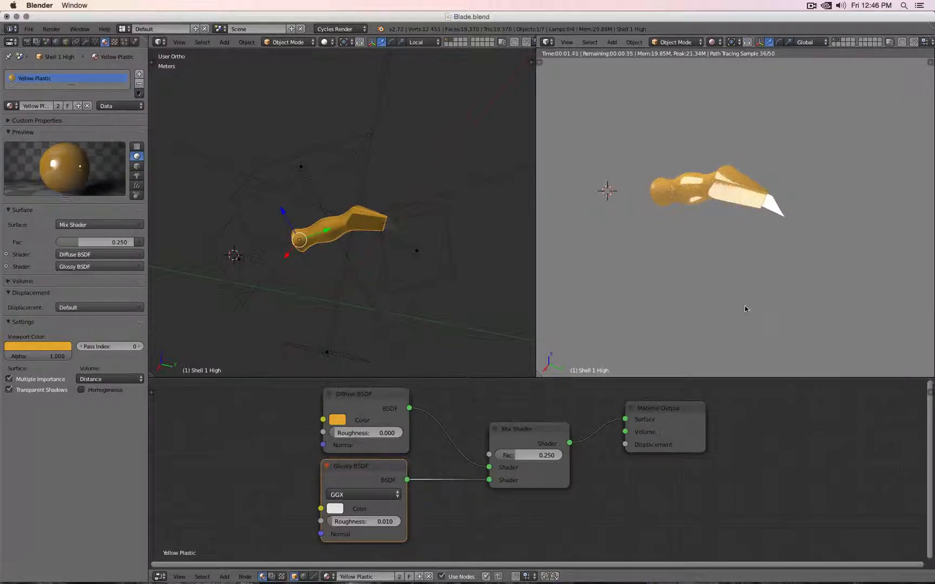
{"action": "left_click_drag", "start_coordinate": [553, 456], "coordinate": [500, 455]}
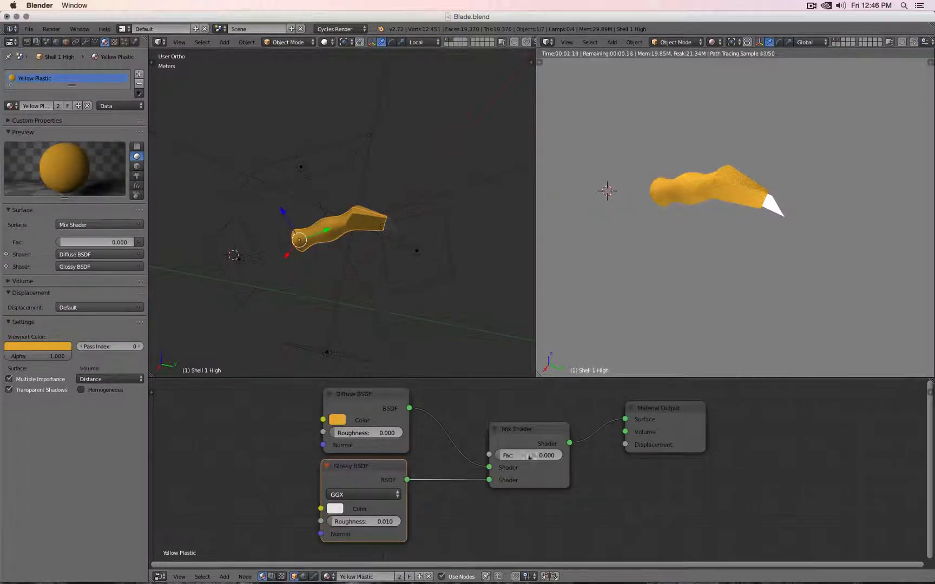
{"action": "left_click", "coordinate": [514, 455]}
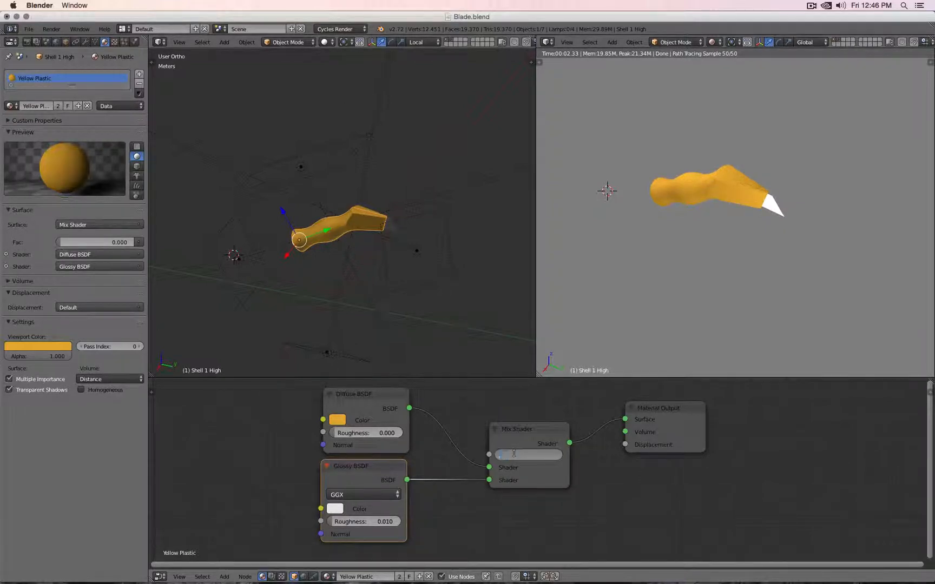
{"action": "key", "text": "Return"}
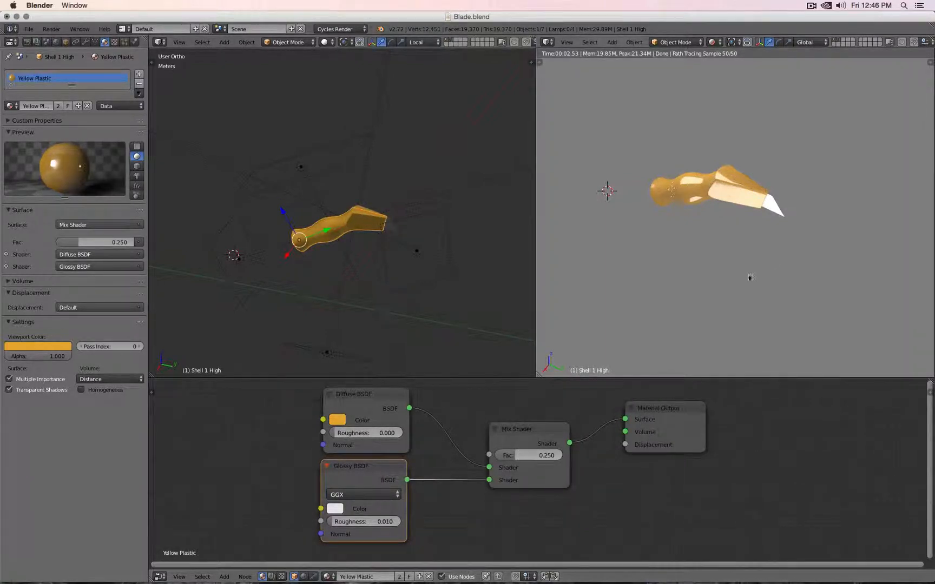
{"action": "middle_click_drag", "start_coordinate": [721, 271], "coordinate": [777, 247]}
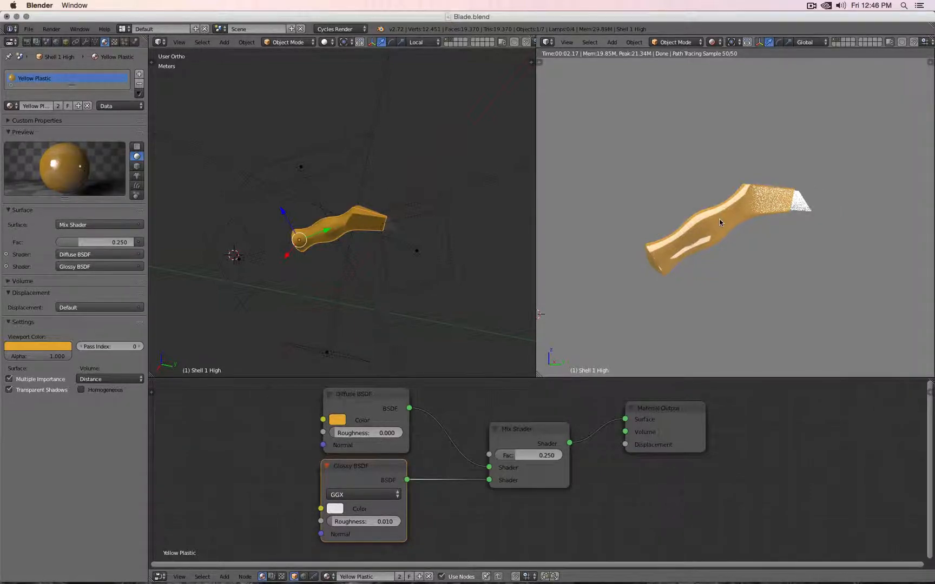
Step: Show the ray visibility settings of the area lamp above the handle and toggle its Glossy visibility off and back on
{"action": "right_click", "coordinate": [301, 167]}
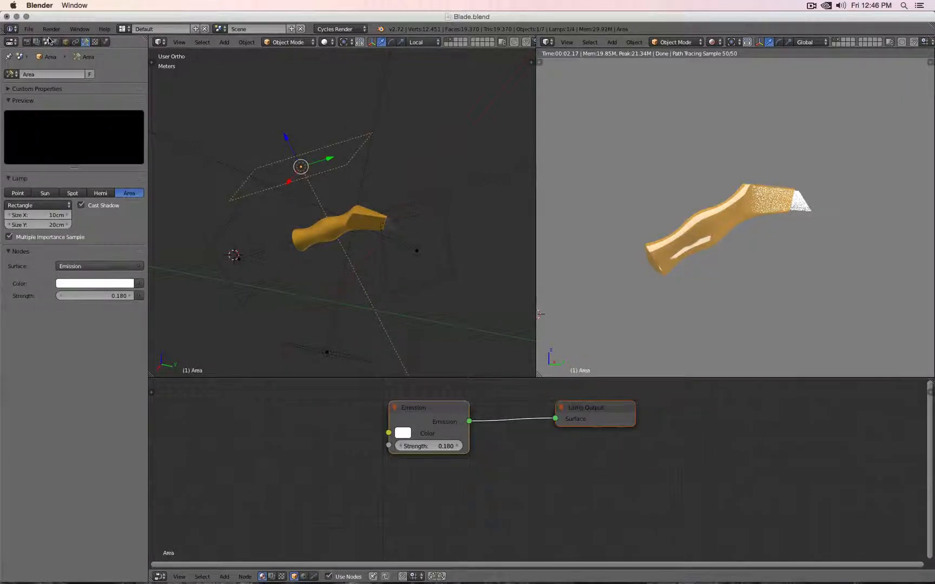
{"action": "left_click", "coordinate": [65, 41]}
{"action": "left_click", "coordinate": [11, 399]}
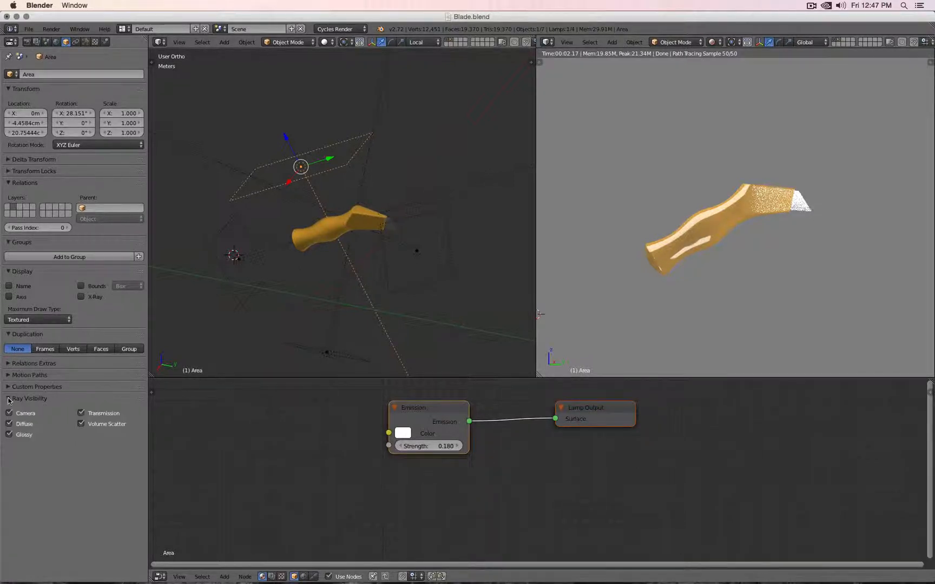
{"action": "left_click", "coordinate": [9, 435]}
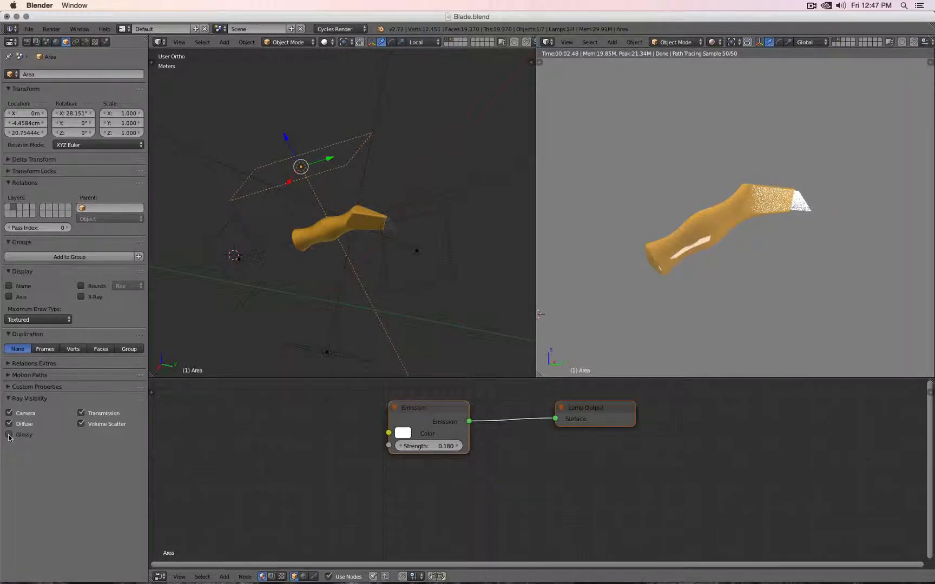
{"action": "left_click", "coordinate": [9, 436]}
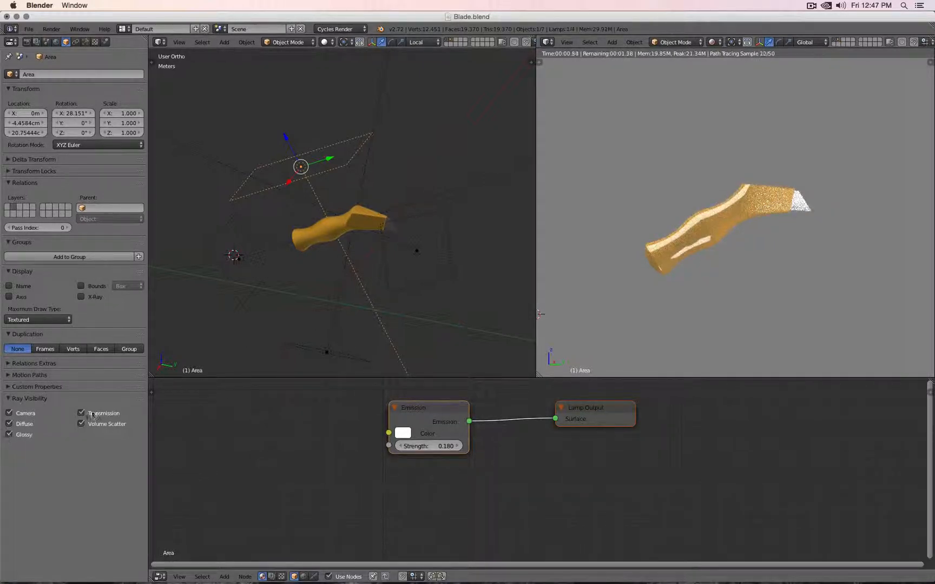
Step: Select the Area.003 lamp near the blade end and disable its Glossy and Diffuse ray visibility
{"action": "right_click", "coordinate": [380, 269]}
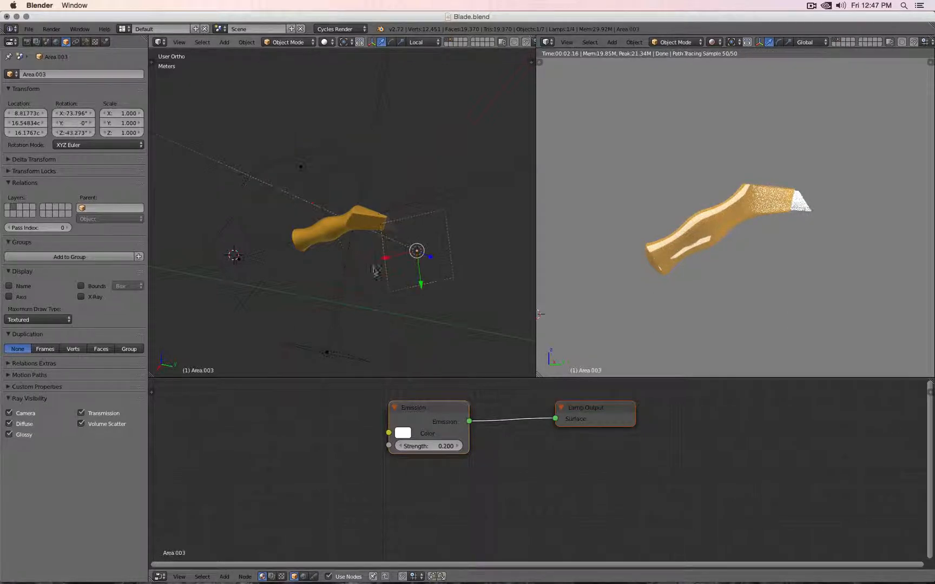
{"action": "left_click", "coordinate": [9, 435]}
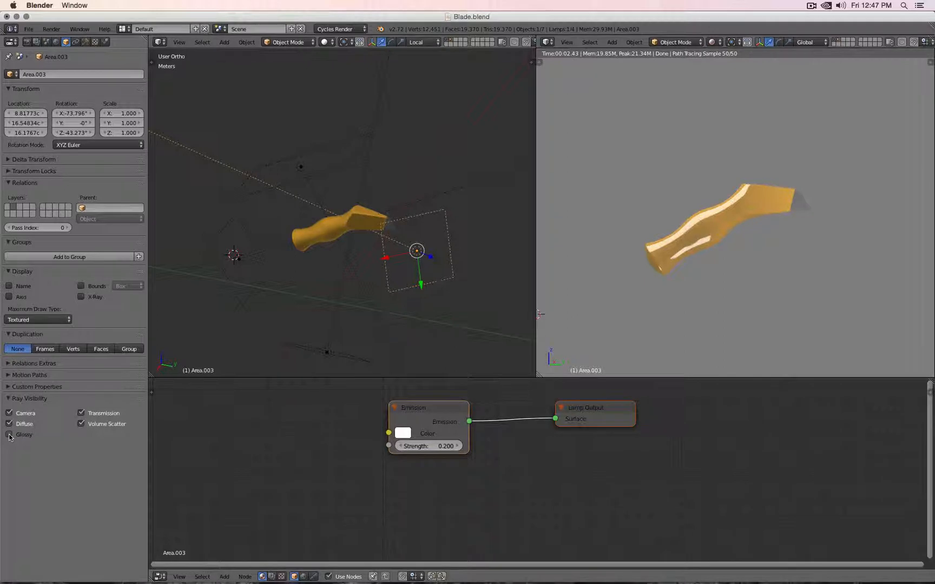
{"action": "left_click", "coordinate": [9, 435]}
{"action": "left_click", "coordinate": [9, 435]}
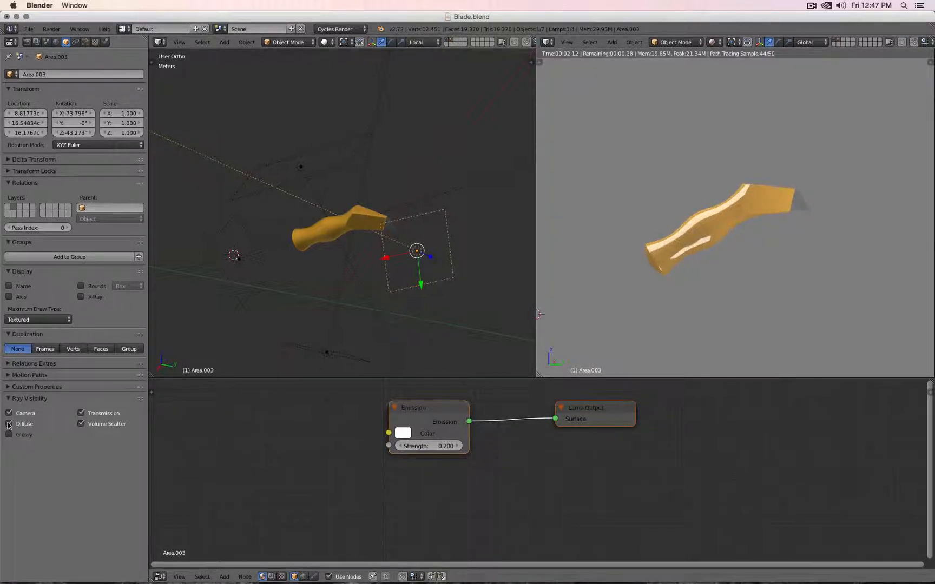
{"action": "left_click", "coordinate": [9, 424]}
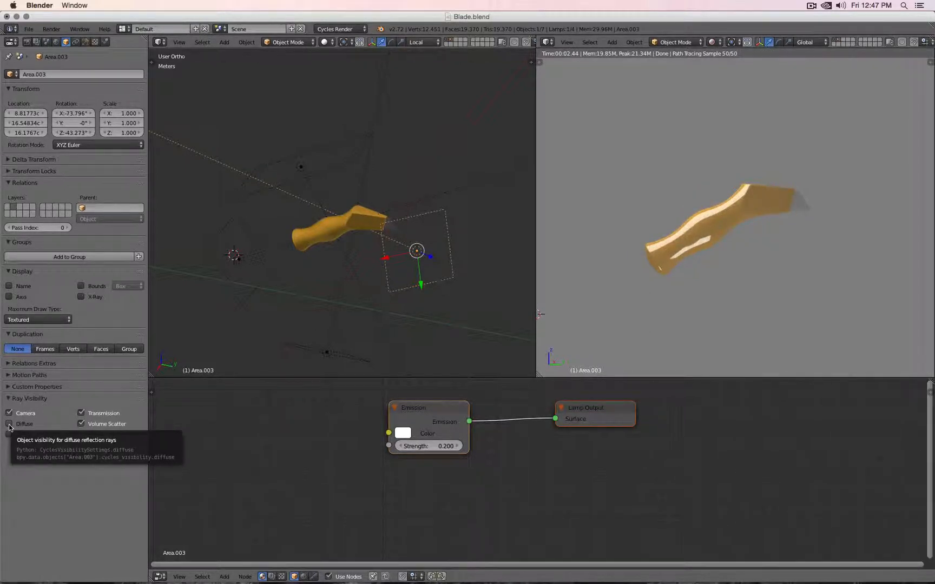
Step: Re-enable the Diffuse and Glossy ray visibility of the Area.003 lamp and show its lamp settings
{"action": "left_click", "coordinate": [9, 425]}
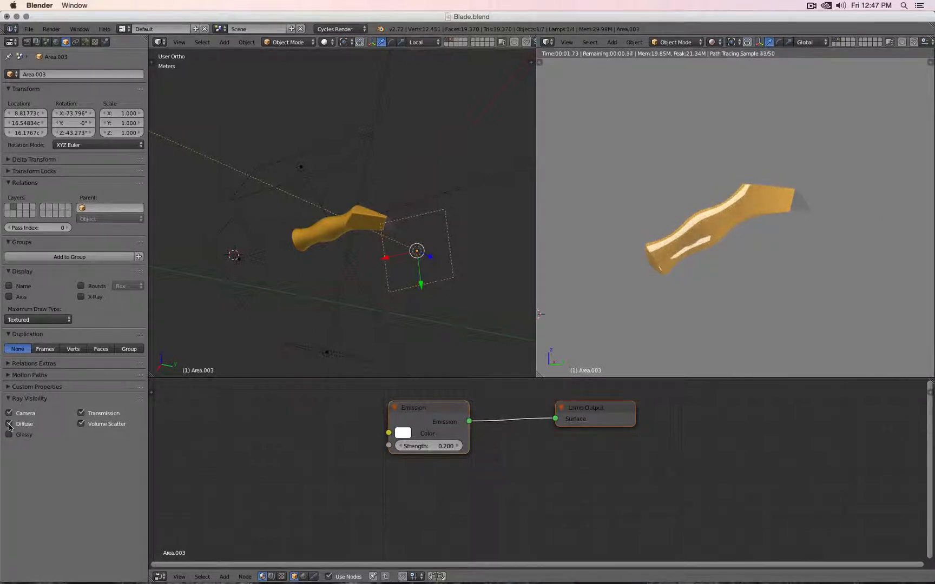
{"action": "left_click", "coordinate": [9, 435]}
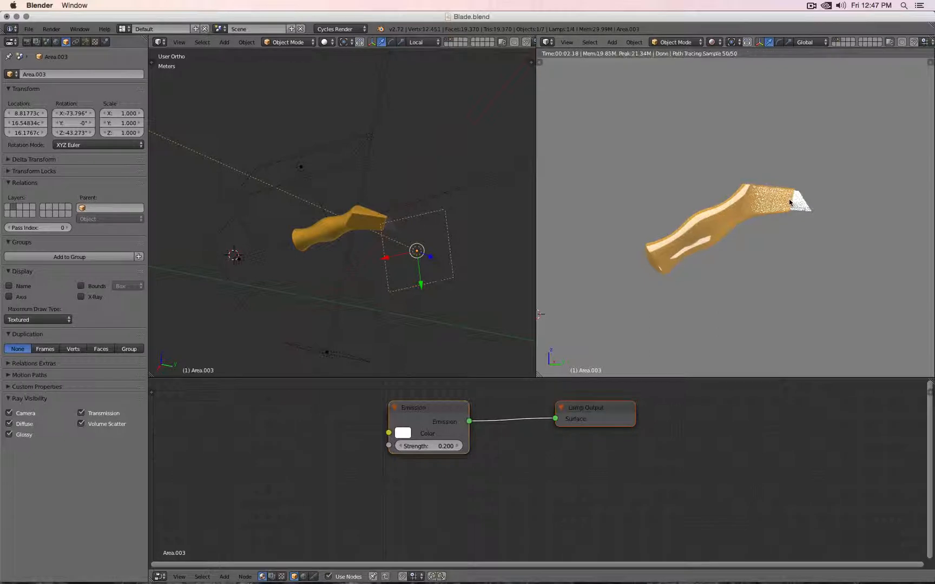
{"action": "left_click", "coordinate": [84, 43]}
{"action": "left_click", "coordinate": [57, 230]}
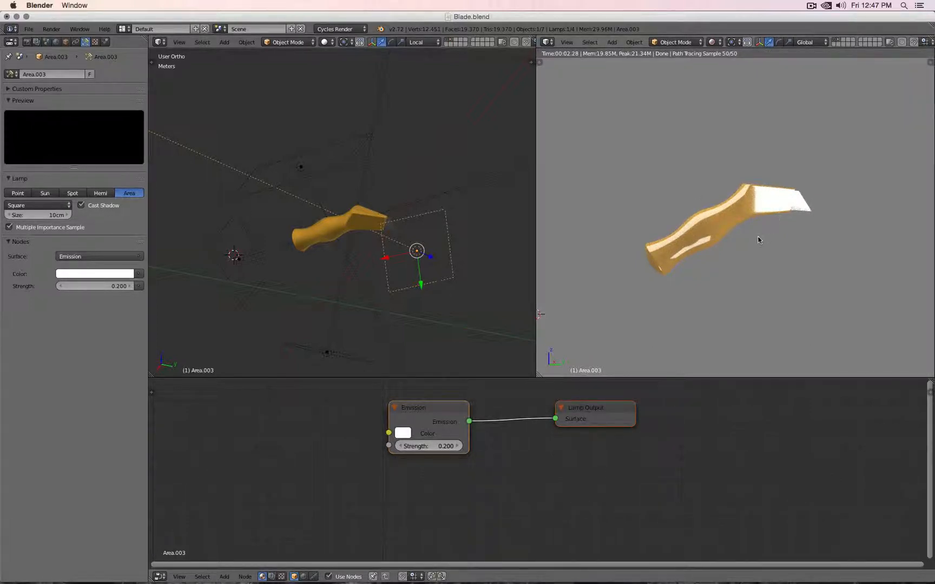
Step: Check the lamp's reflection on the knife from slightly different angles, and disable the Glossy ray visibility of Area.003
{"action": "mouse_move", "coordinate": [758, 237]}
{"action": "middle_mouse_down"}
{"action": "mouse_move", "coordinate": [769, 247]}
{"action": "mouse_move", "coordinate": [768, 216]}
{"action": "mouse_move", "coordinate": [741, 238]}
{"action": "mouse_move", "coordinate": [768, 236]}
{"action": "middle_mouse_up"}
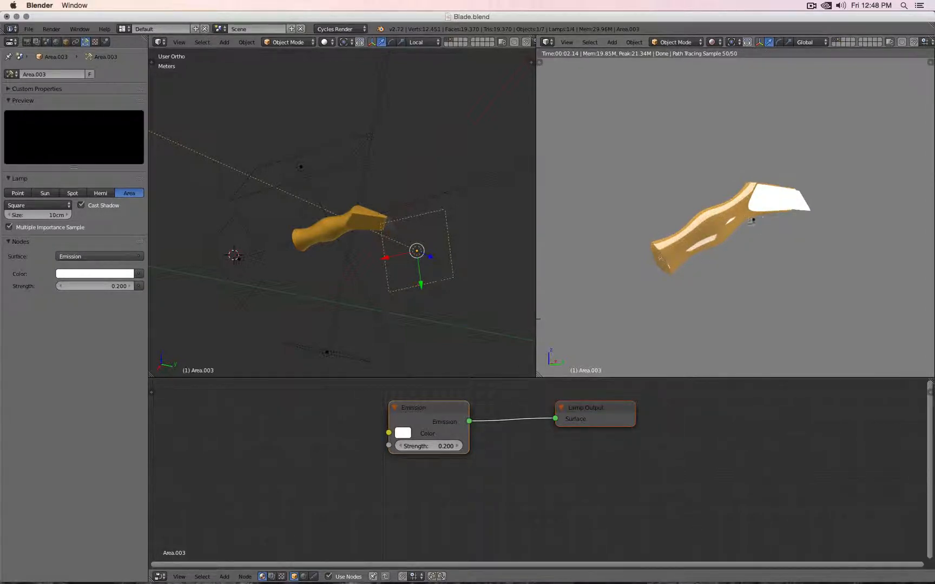
{"action": "mouse_move", "coordinate": [752, 222]}
{"action": "middle_mouse_down"}
{"action": "mouse_move", "coordinate": [760, 234]}
{"action": "mouse_move", "coordinate": [760, 222]}
{"action": "middle_mouse_up"}
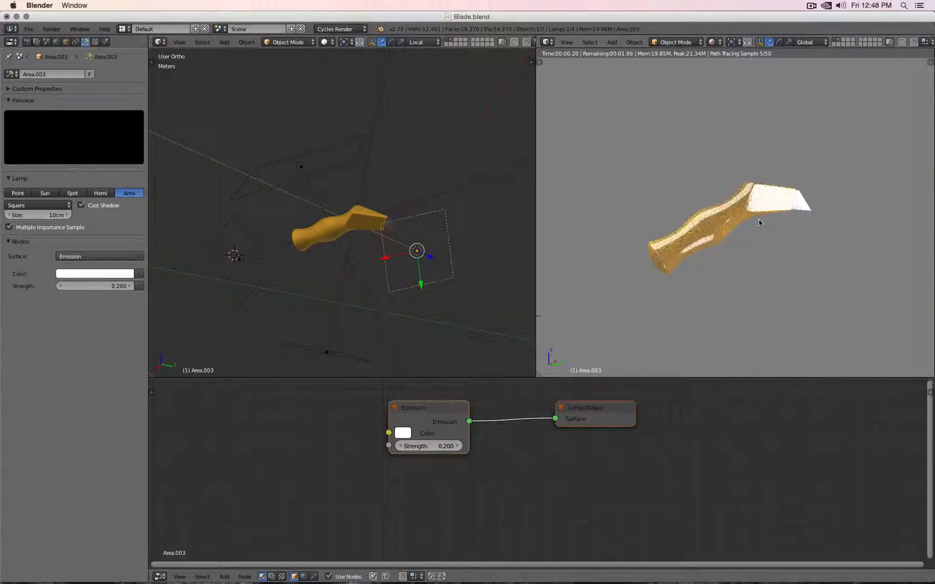
{"action": "left_click", "coordinate": [66, 42]}
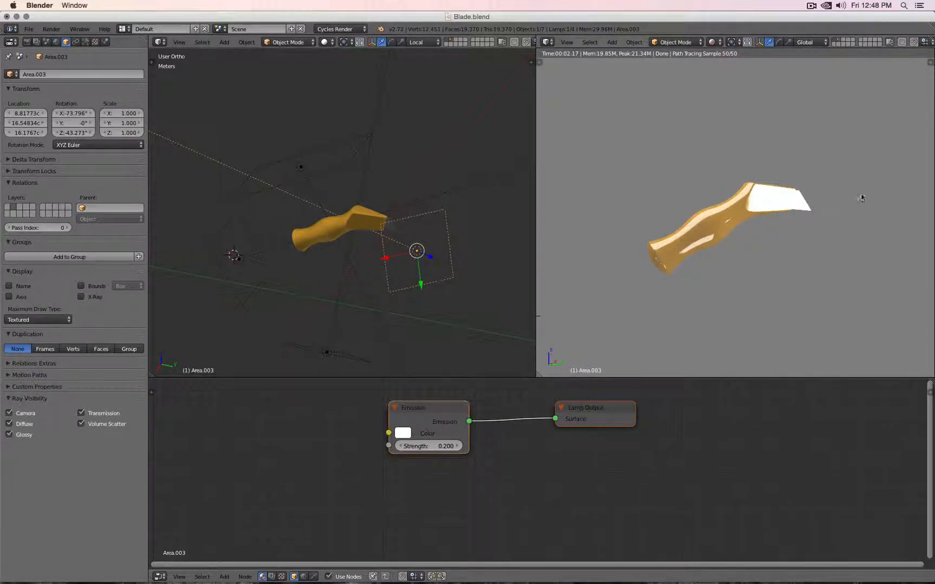
{"action": "left_click", "coordinate": [9, 435]}
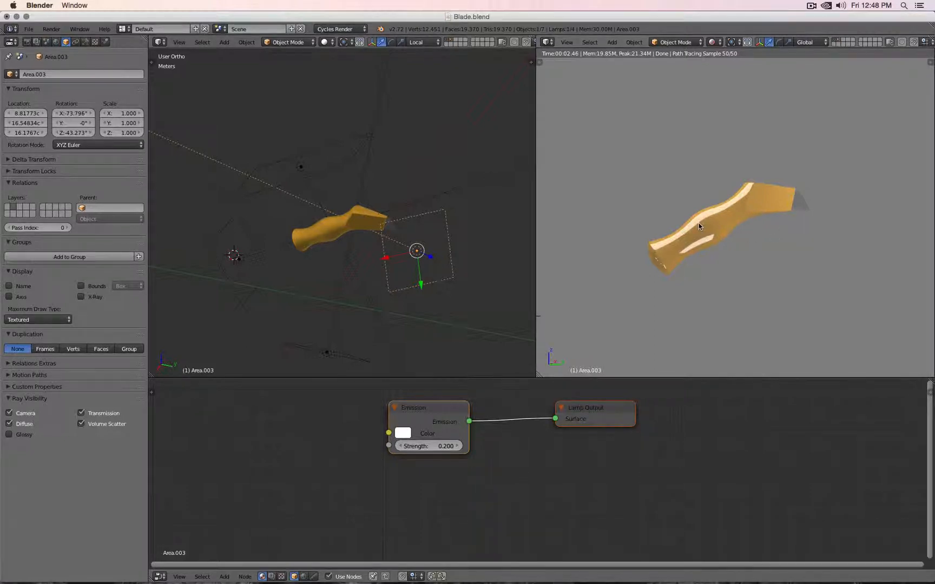
Step: Select the area lamp above the handle and compare its reflection with Size X at 1 cm and at 10 cm
{"action": "right_click", "coordinate": [311, 164]}
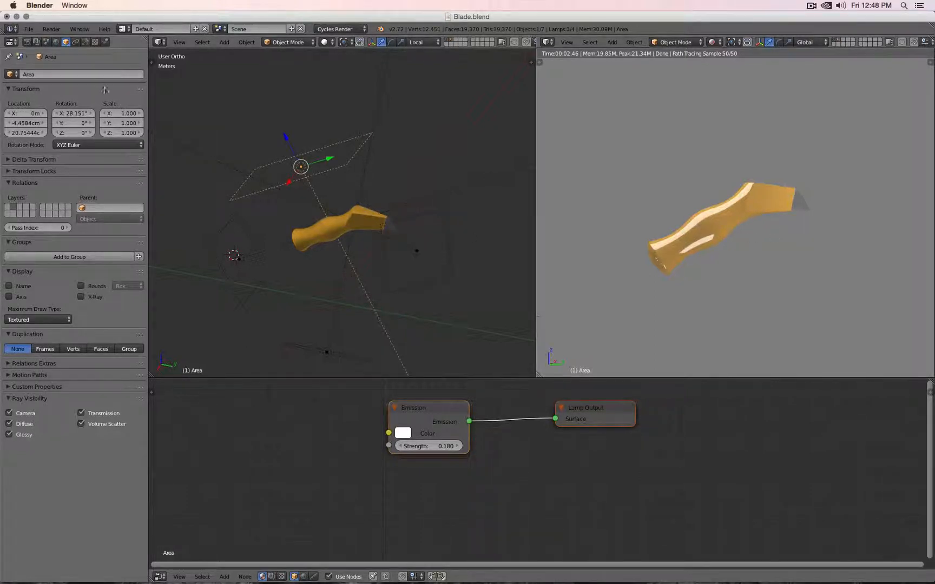
{"action": "left_click", "coordinate": [84, 42]}
{"action": "left_click", "coordinate": [35, 215]}
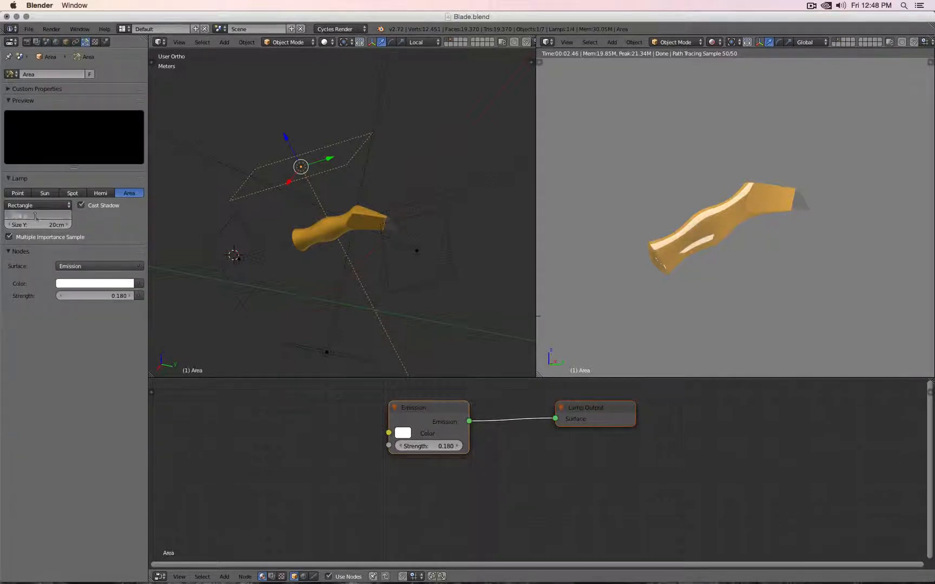
{"action": "type", "text": "1cm"}
{"action": "key", "text": "Return"}
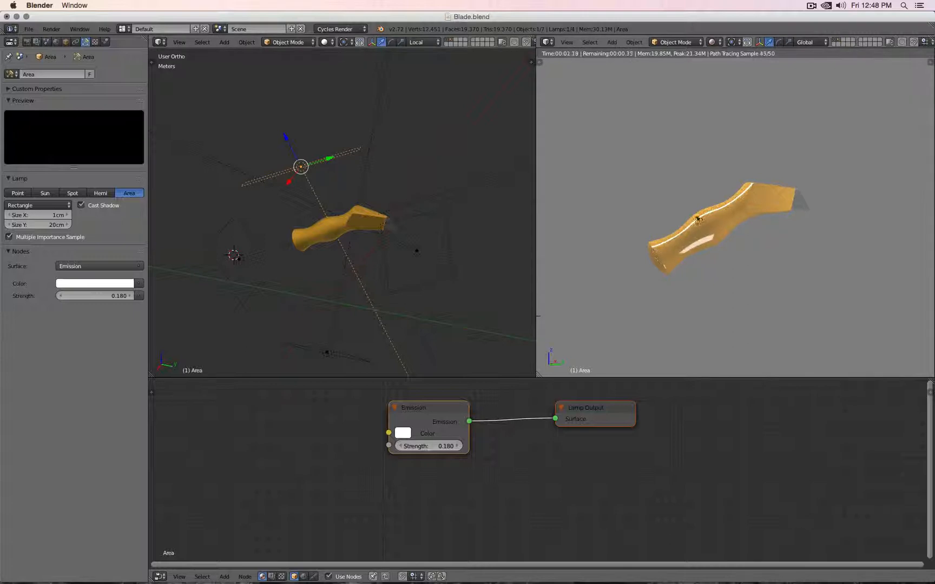
{"action": "left_click", "coordinate": [30, 215]}
{"action": "type", "text": "10cm"}
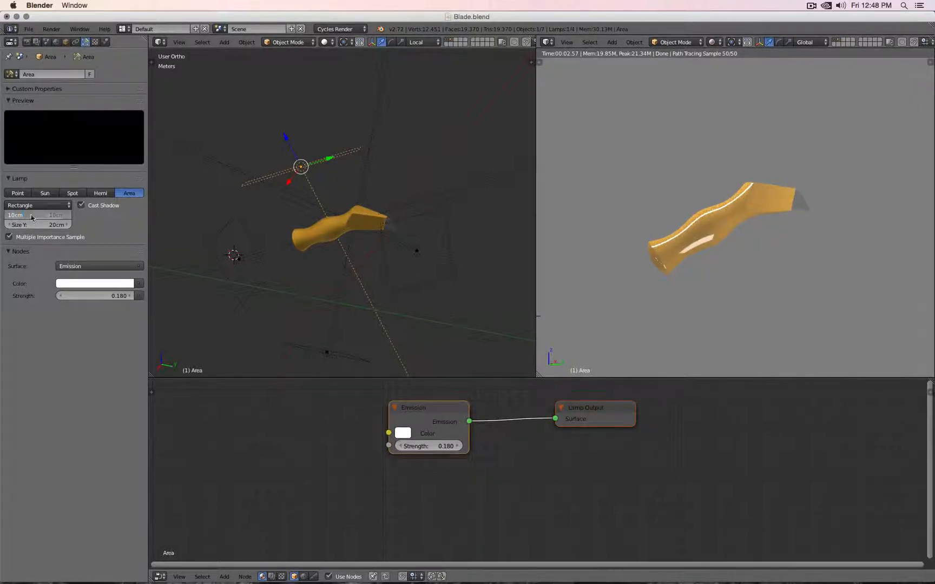
{"action": "key", "text": "Return"}
Step: Set the Size X of the area lamp above the handle to 5 cm
{"action": "left_click", "coordinate": [32, 215]}
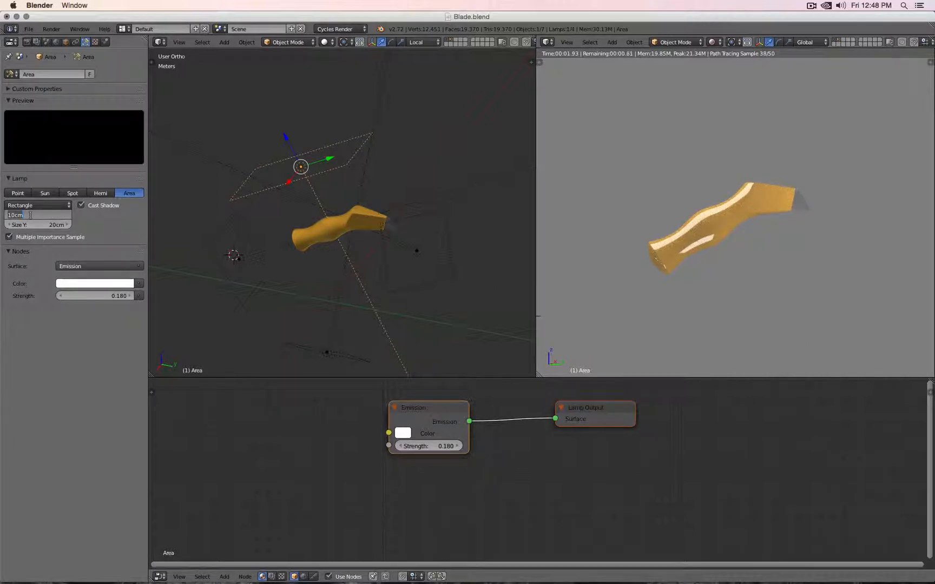
{"action": "type", "text": "5cm"}
{"action": "key", "text": "Return"}
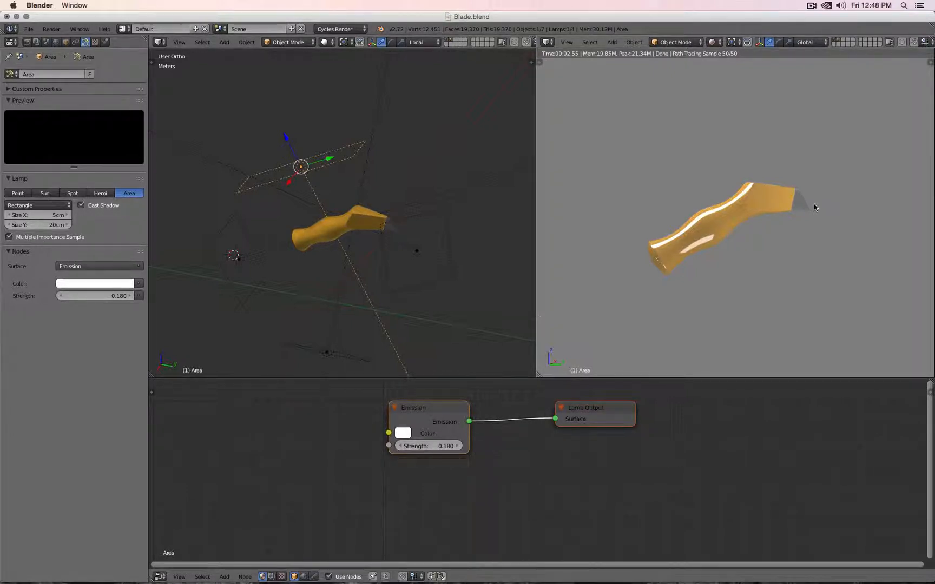
Step: Select the handle shell, return to the rendered display, and move the Glossy BSDF node slightly away from the Diffuse BSDF node
{"action": "key", "text": "z"}
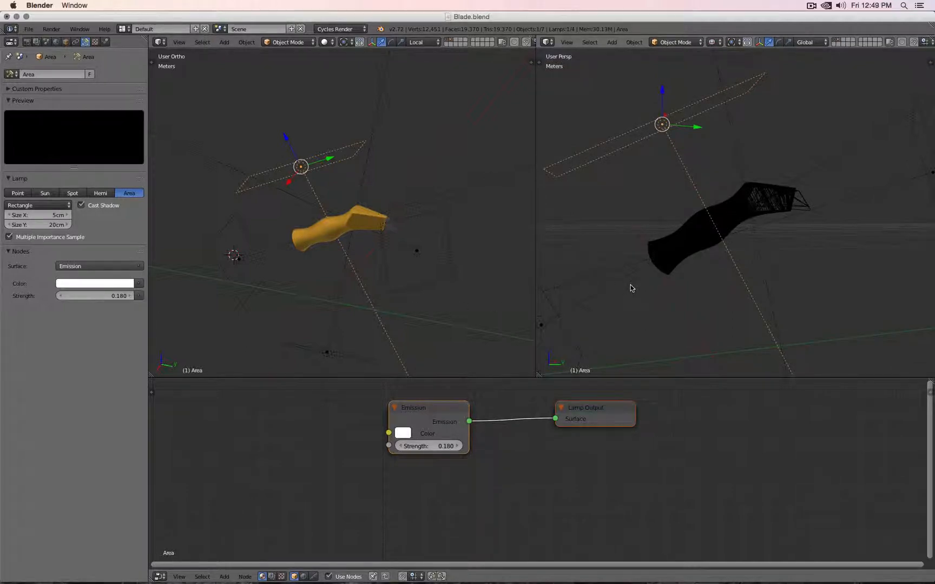
{"action": "right_click", "coordinate": [692, 224]}
{"action": "key", "text": "shift+z"}
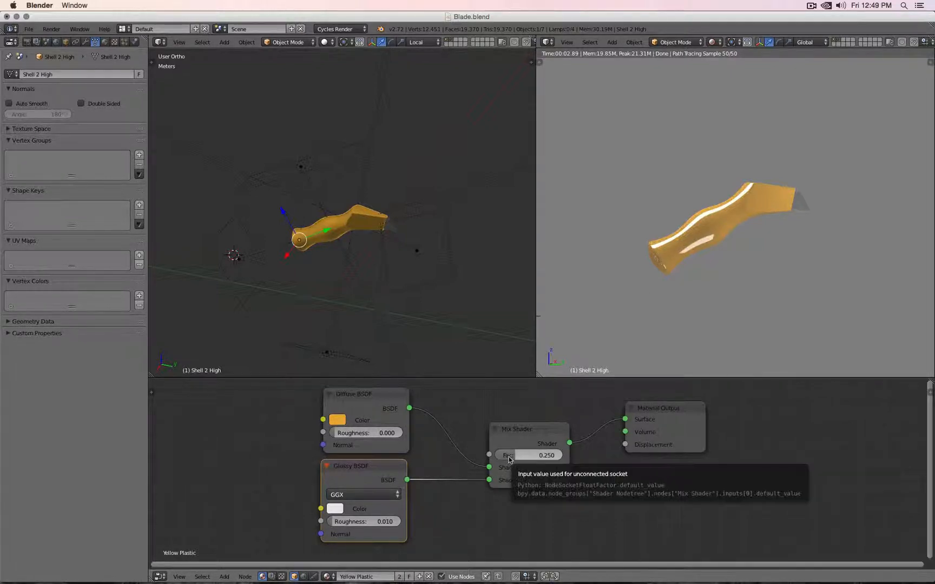
{"action": "scroll", "coordinate": [504, 438], "scroll_direction": "down", "scroll_amount": 2}
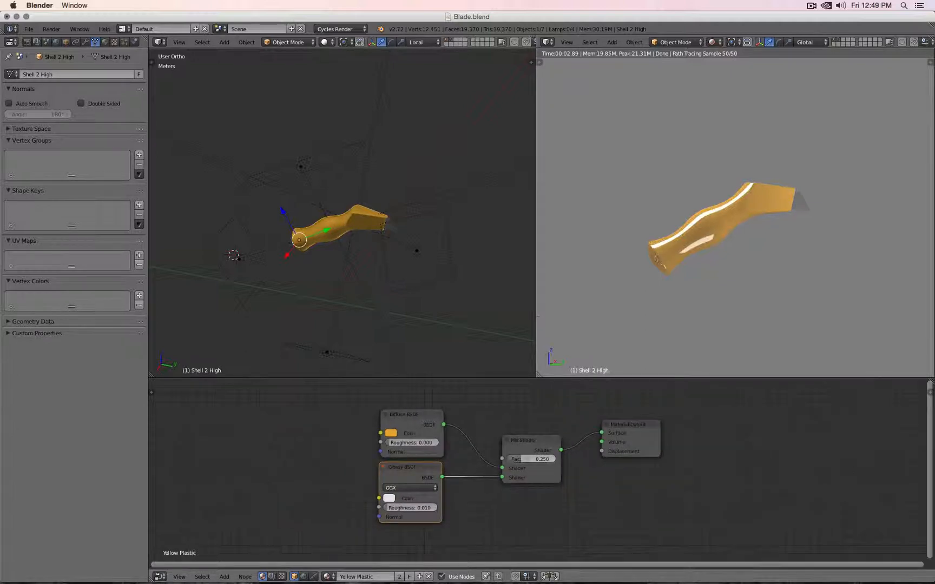
{"action": "key", "text": "g"}
{"action": "left_click", "coordinate": [494, 412]}
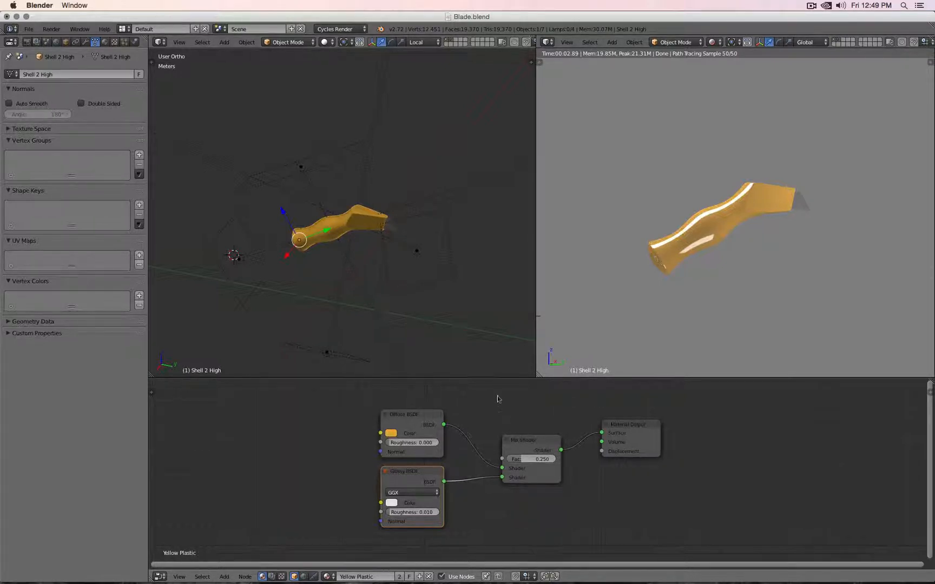
{"action": "middle_click_drag", "start_coordinate": [497, 396], "coordinate": [495, 426]}
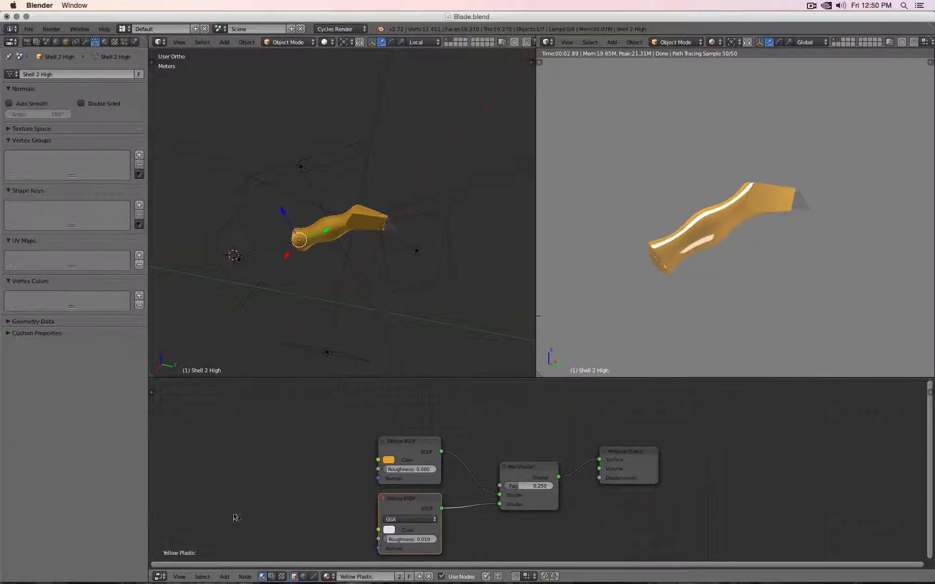
Step: Add a Fresnel node above the Diffuse BSDF and connect it to the Mix Shader's Fac input, comparing the handle with the link removed and restored
{"action": "left_click", "coordinate": [224, 577]}
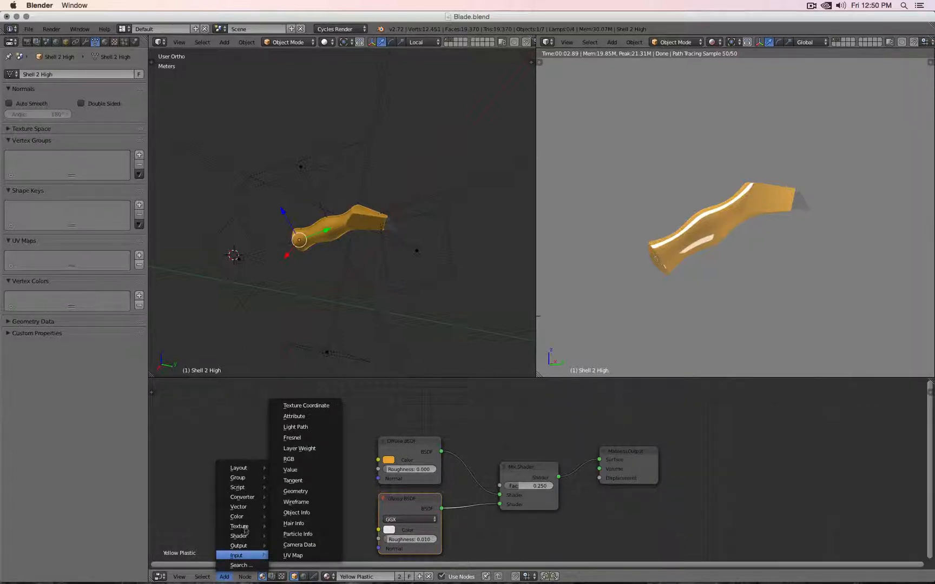
{"action": "mouse_move", "coordinate": [238, 556]}
{"action": "left_click", "coordinate": [313, 438]}
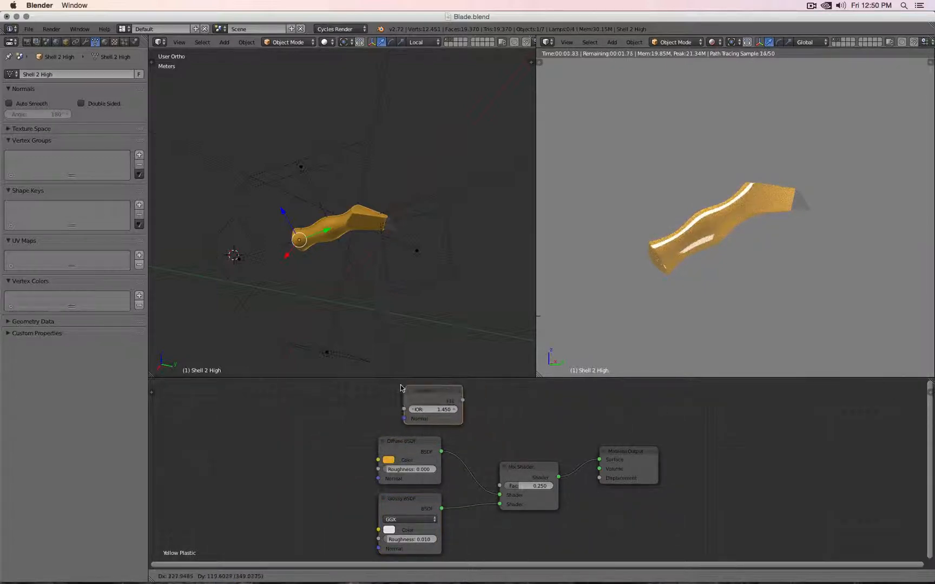
{"action": "left_click", "coordinate": [376, 385]}
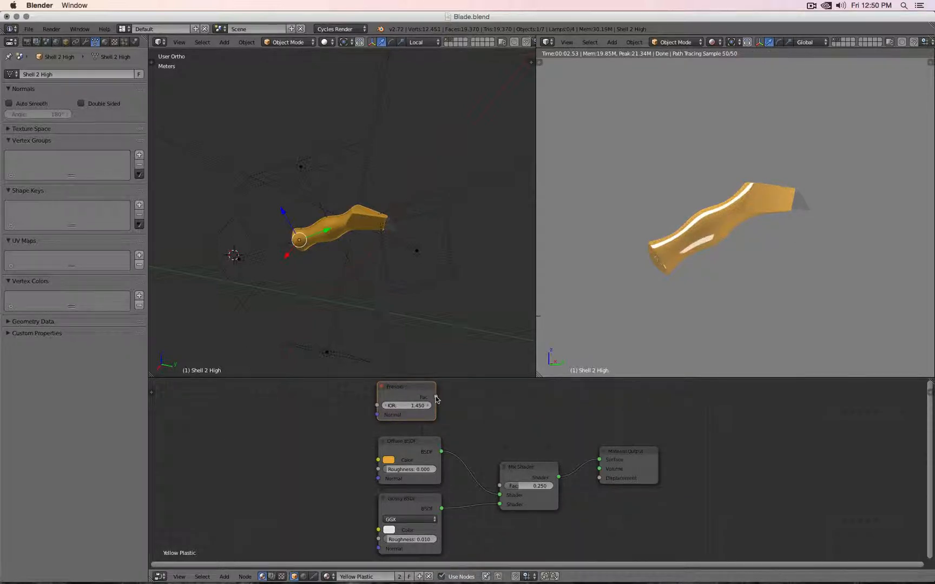
{"action": "left_click_drag", "start_coordinate": [436, 397], "coordinate": [500, 486]}
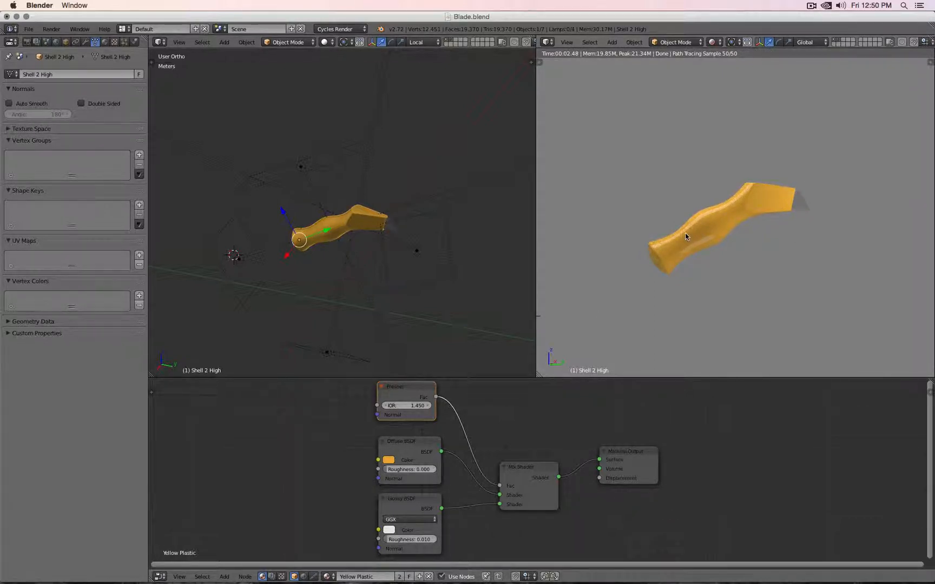
{"action": "left_click_drag", "start_coordinate": [499, 485], "coordinate": [493, 425]}
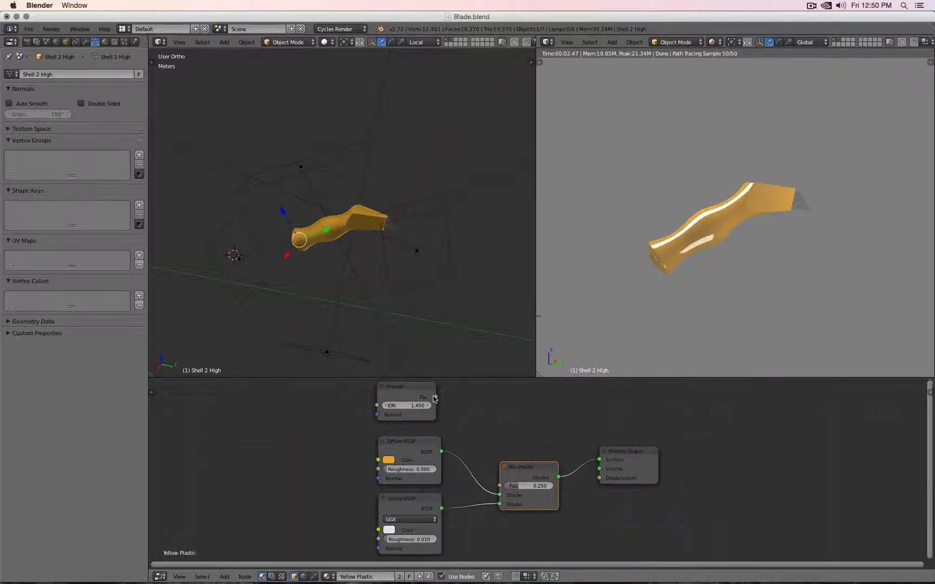
{"action": "left_click_drag", "start_coordinate": [436, 397], "coordinate": [500, 486]}
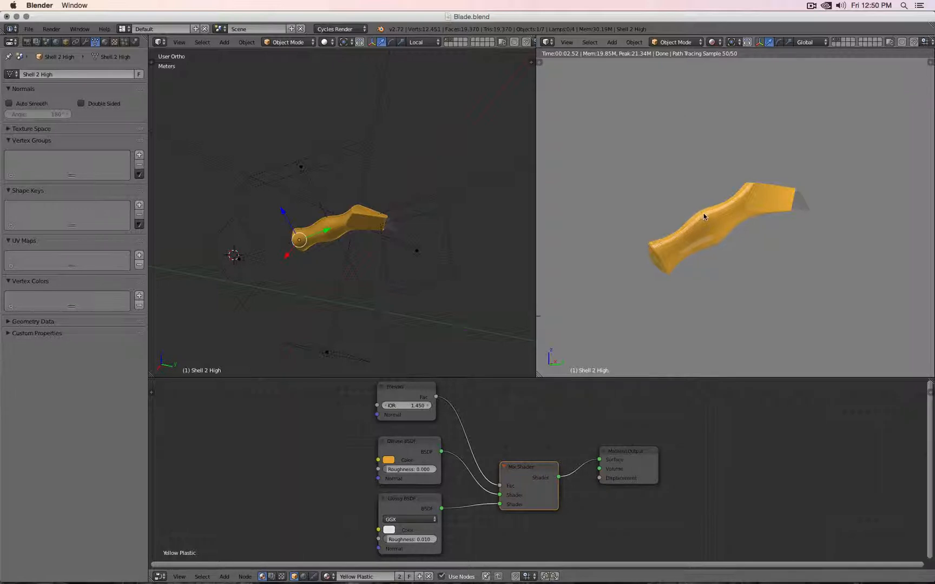
Step: Select the Area.003 lamp near the blade end and enable its Glossy ray visibility
{"action": "right_click", "coordinate": [404, 289]}
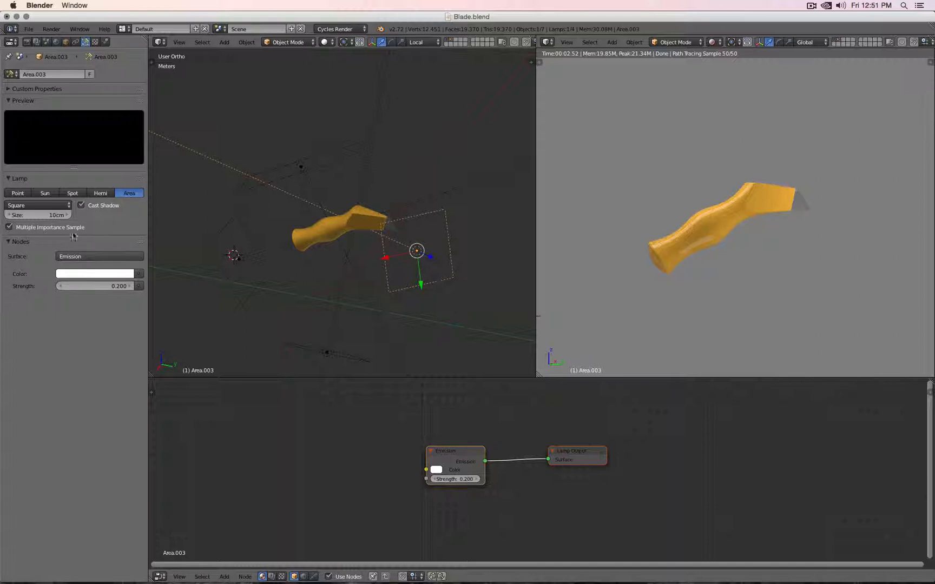
{"action": "left_click", "coordinate": [65, 42]}
{"action": "left_click", "coordinate": [26, 438]}
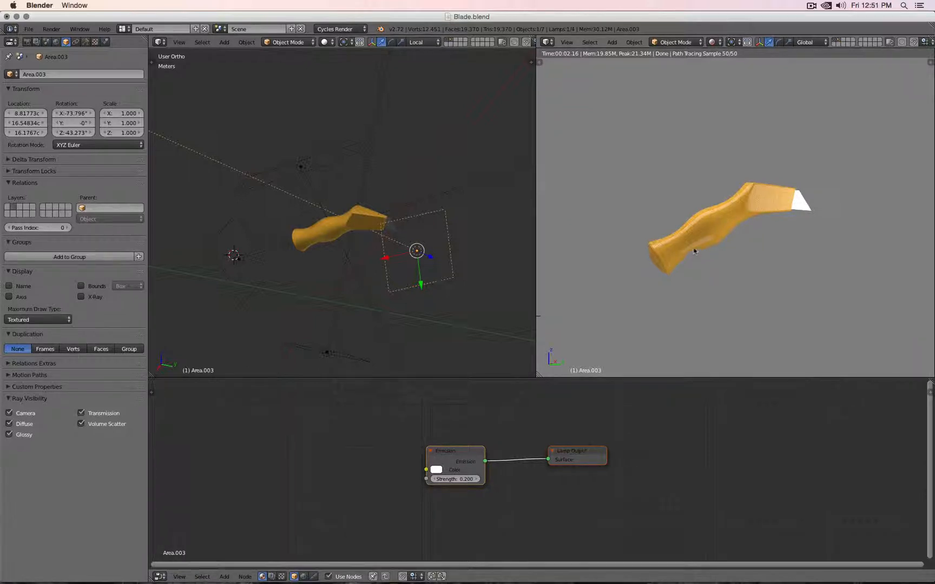
Step: Select the Shell 1 High handle and compare its reflections with the Fresnel node disconnected from the Mix Shader factor and reconnected
{"action": "right_click", "coordinate": [725, 220]}
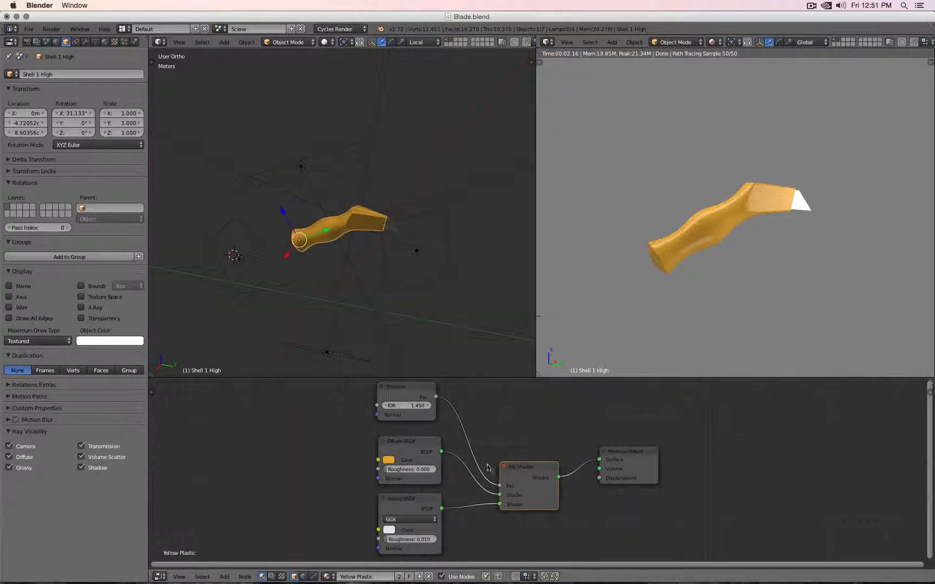
{"action": "left_click_drag", "start_coordinate": [500, 486], "coordinate": [486, 438]}
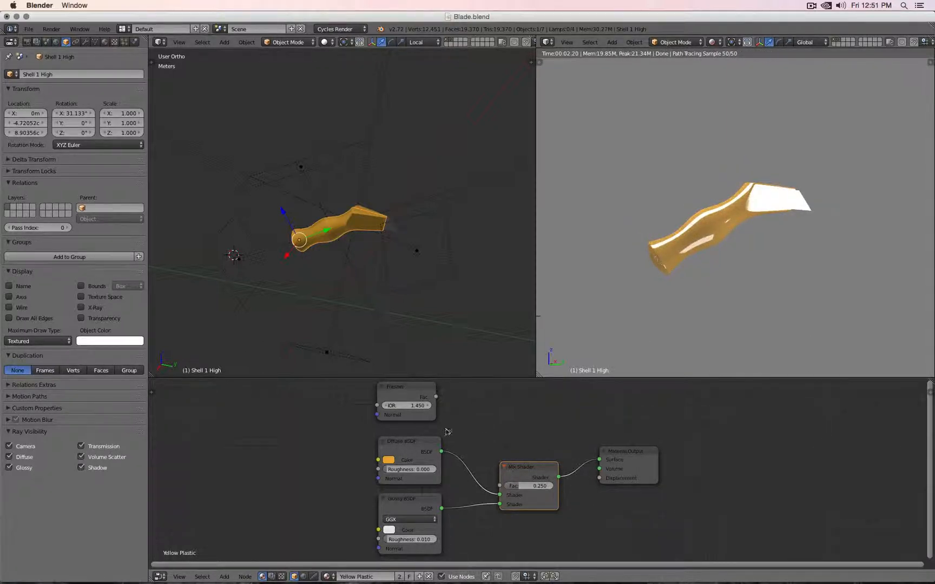
{"action": "left_click_drag", "start_coordinate": [436, 397], "coordinate": [500, 485]}
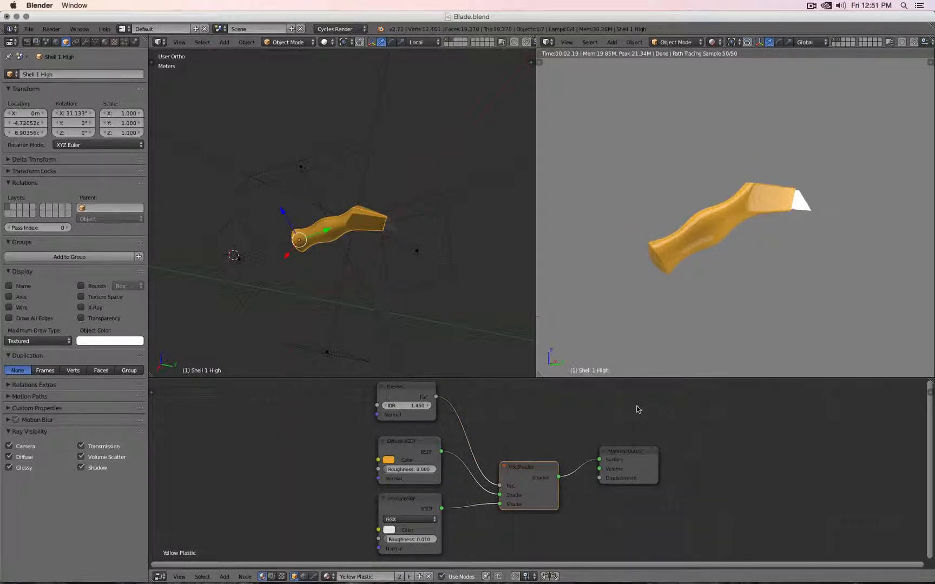
Step: Select the blade, move its Glossy BSDF node away from the Material Output, and add a Diffuse BSDF node above it
{"action": "right_click", "coordinate": [399, 233]}
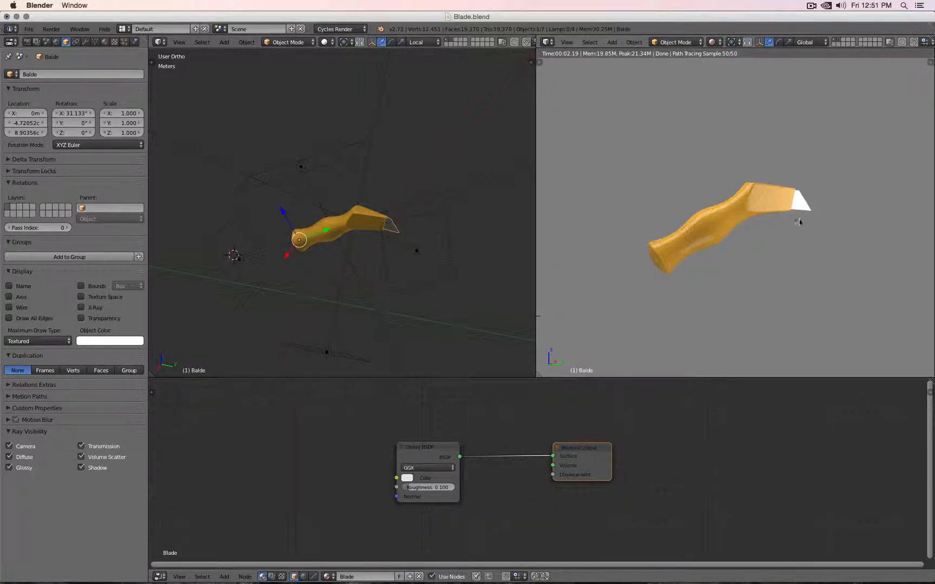
{"action": "left_click_drag", "start_coordinate": [434, 455], "coordinate": [315, 488]}
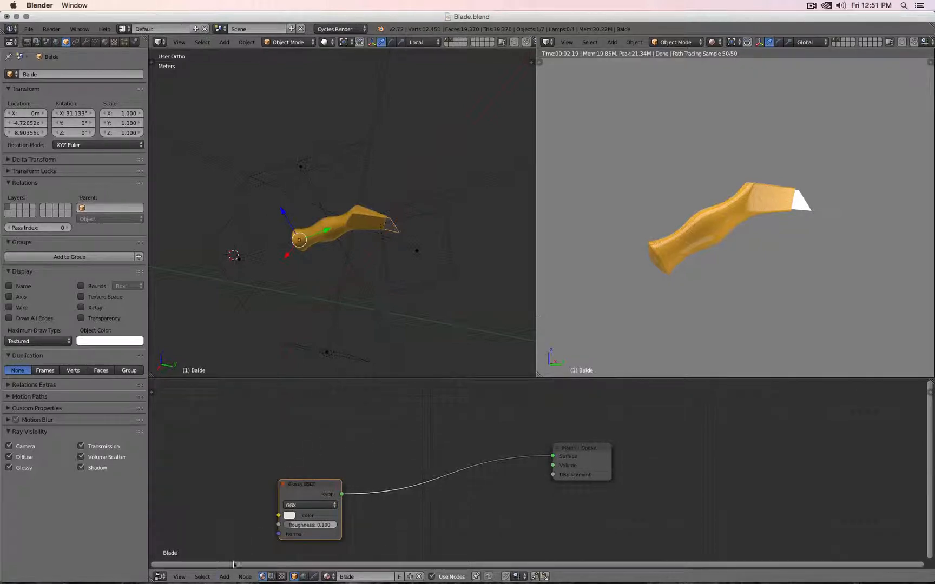
{"action": "left_click", "coordinate": [225, 578]}
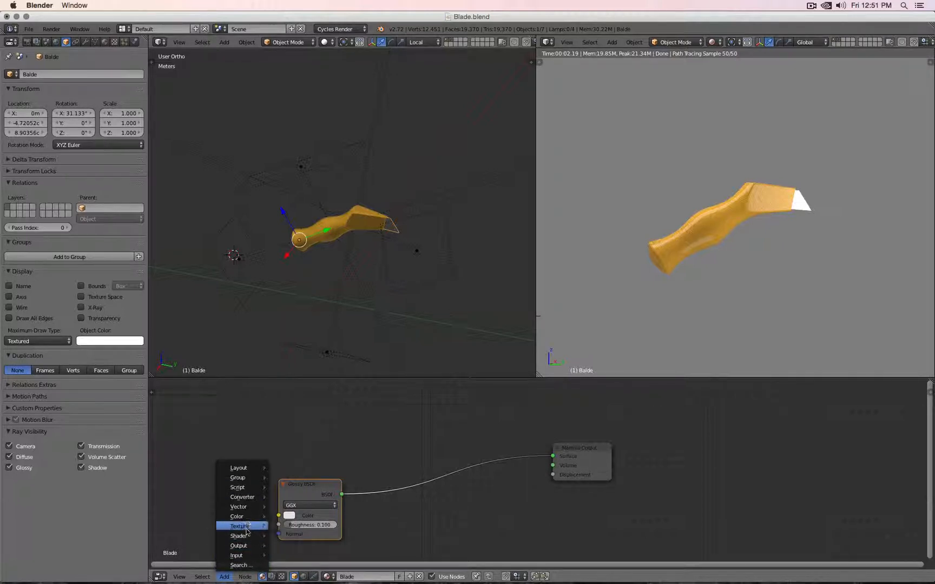
{"action": "mouse_move", "coordinate": [247, 537]}
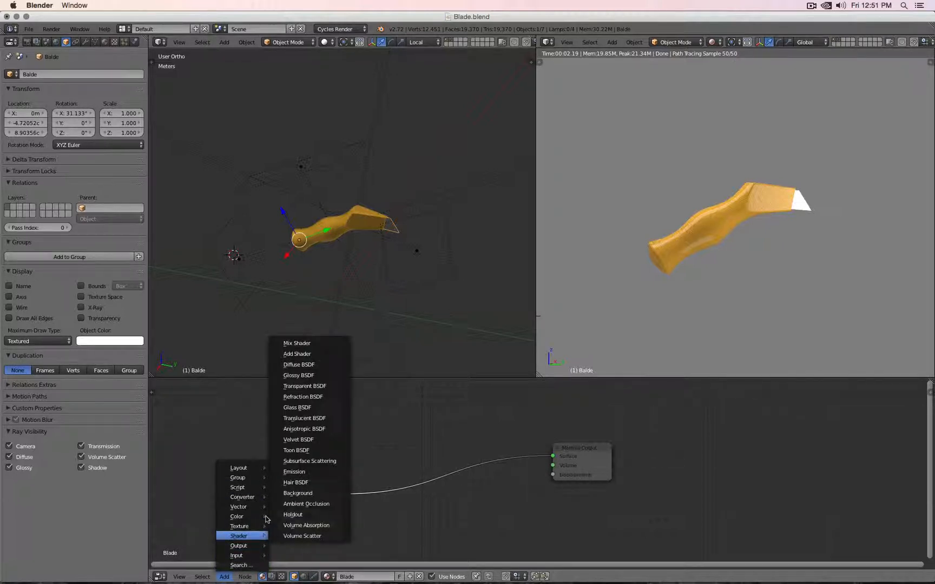
{"action": "left_click", "coordinate": [311, 365]}
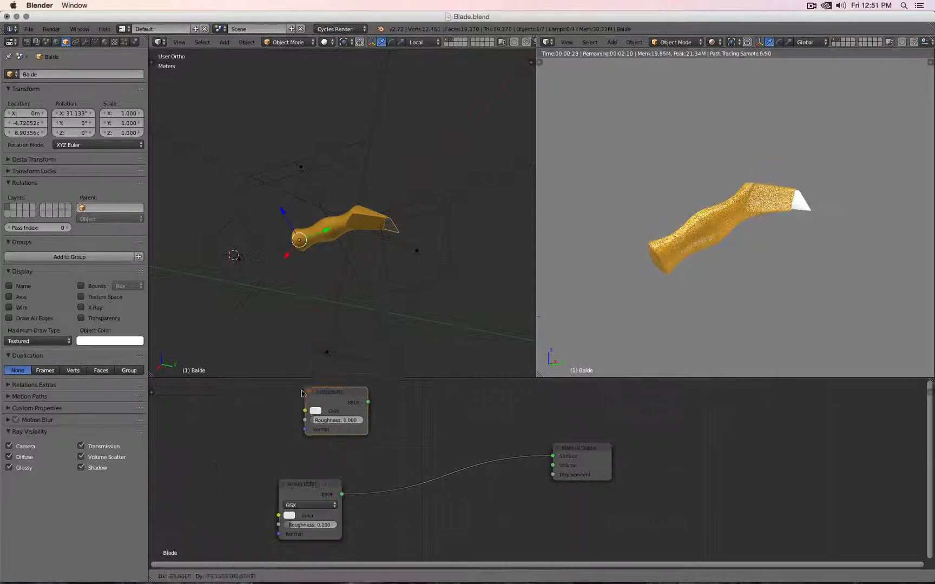
{"action": "left_click", "coordinate": [281, 411]}
Step: Add a Mix Shader to the blade material combining the Glossy and Diffuse BSDF nodes, and connect it to the Material Output's Surface
{"action": "key", "text": "shift+a"}
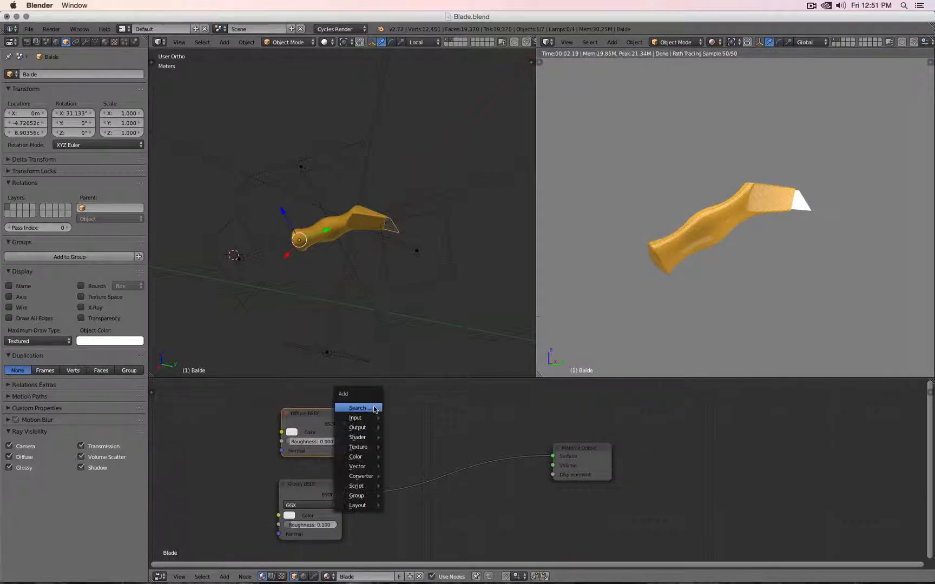
{"action": "mouse_move", "coordinate": [360, 437]}
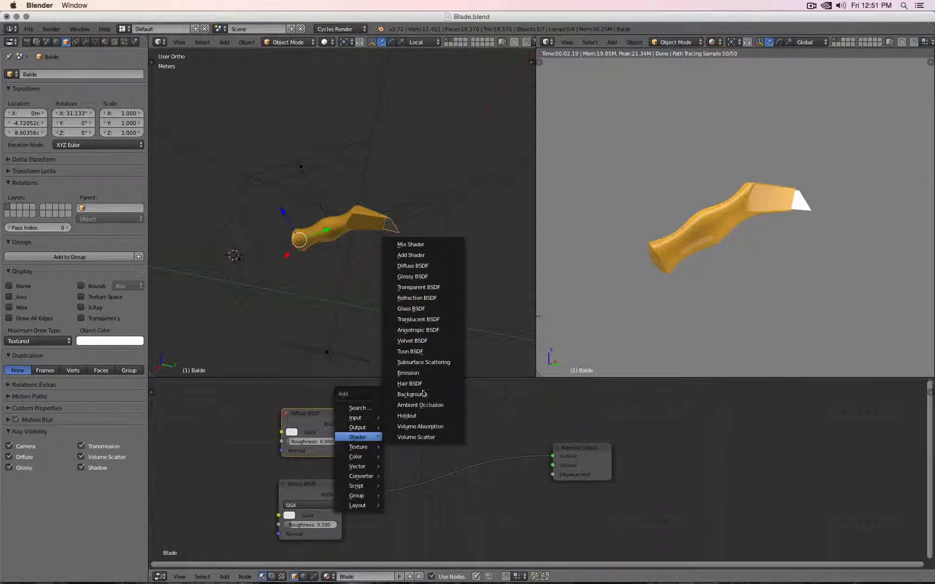
{"action": "left_click", "coordinate": [424, 244]}
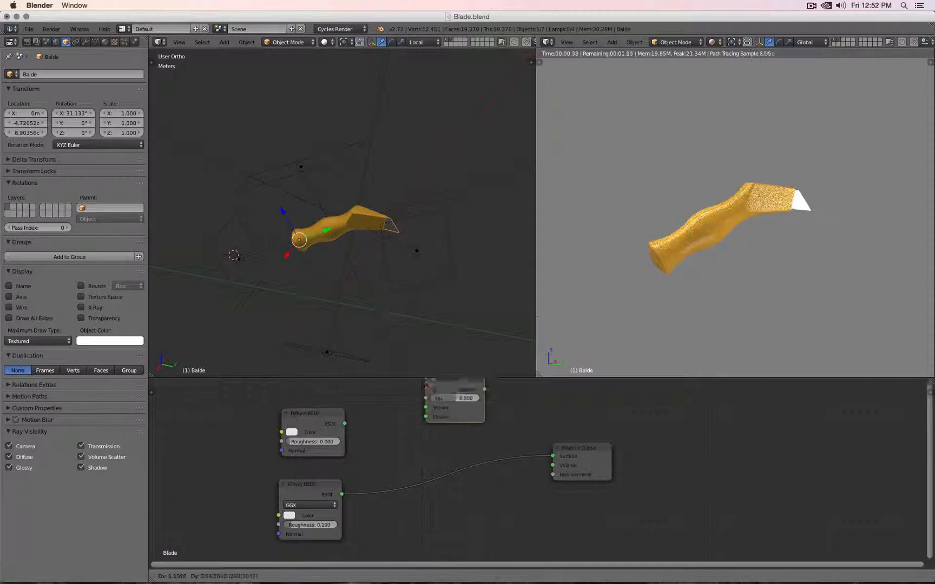
{"action": "left_click", "coordinate": [404, 414]}
{"action": "left_click_drag", "start_coordinate": [342, 494], "coordinate": [405, 444]}
{"action": "left_click_drag", "start_coordinate": [345, 424], "coordinate": [404, 453]}
{"action": "left_click_drag", "start_coordinate": [464, 428], "coordinate": [552, 456]}
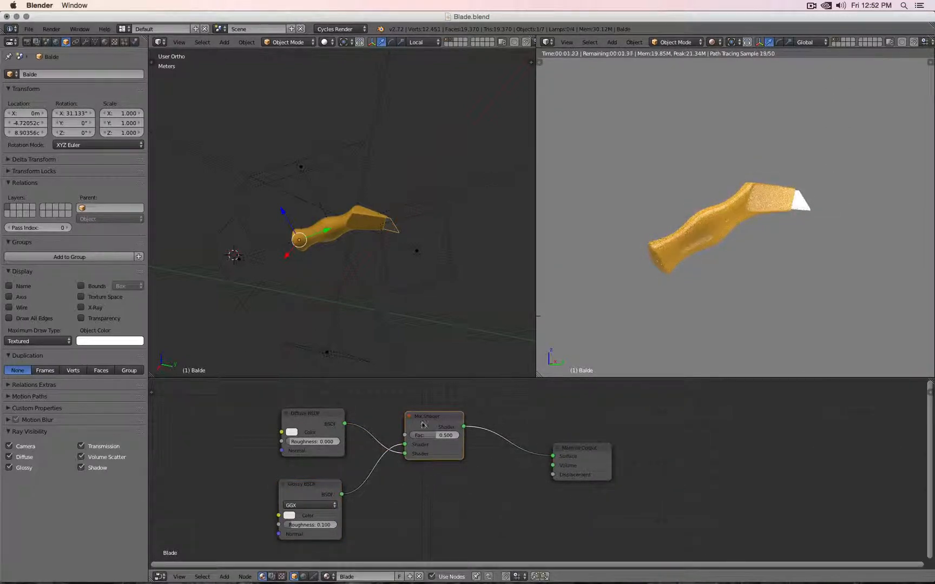
{"action": "left_click_drag", "start_coordinate": [423, 410], "coordinate": [431, 443]}
Step: Add a Fresnel node to the blade material and connect it to the Mix Shader's Fac input
{"action": "key", "text": "shift+a"}
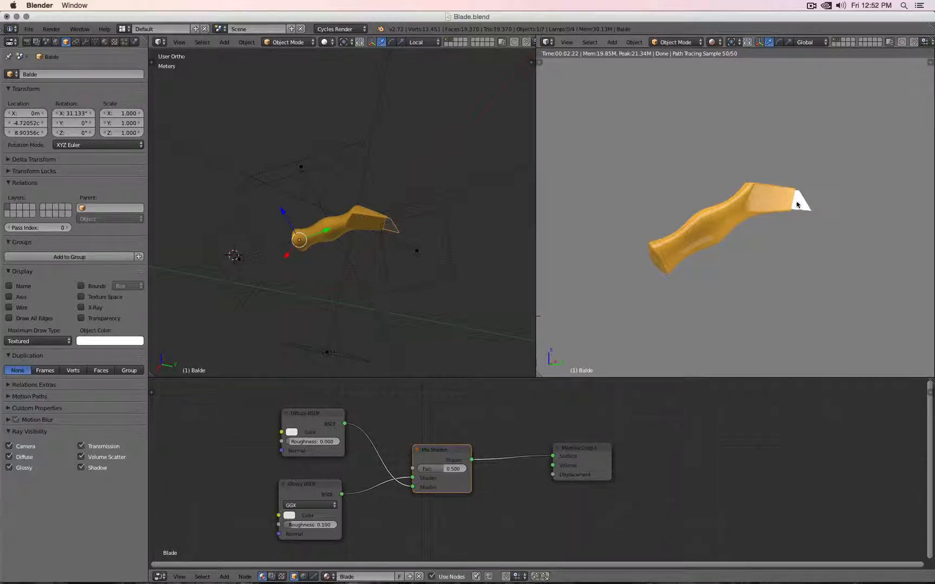
{"action": "key", "text": "shift+a"}
{"action": "mouse_move", "coordinate": [415, 400]}
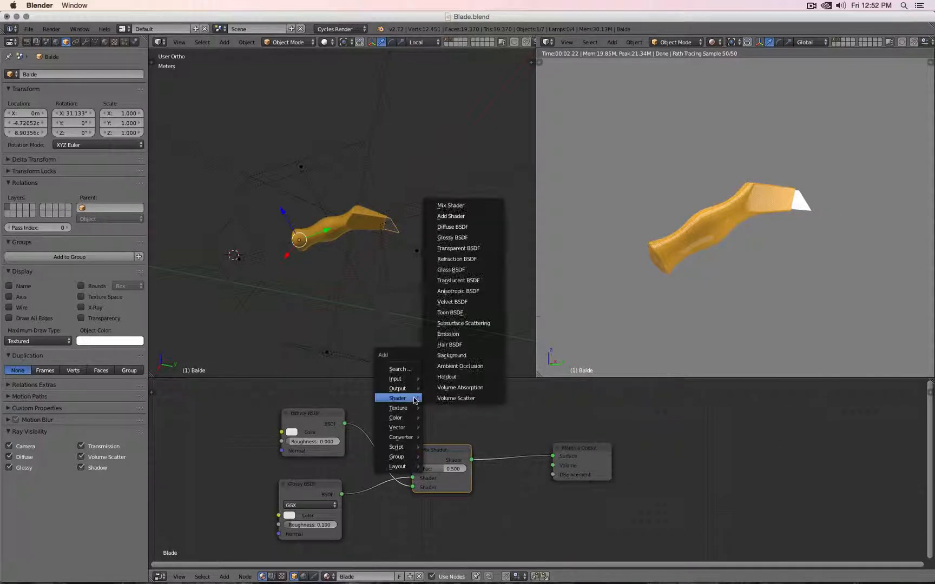
{"action": "mouse_move", "coordinate": [411, 379]}
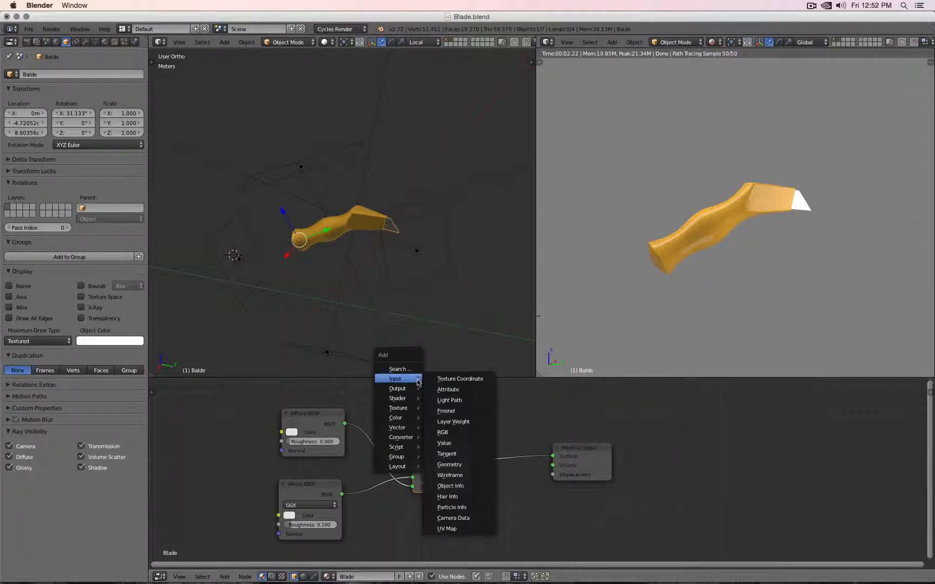
{"action": "left_click", "coordinate": [458, 415]}
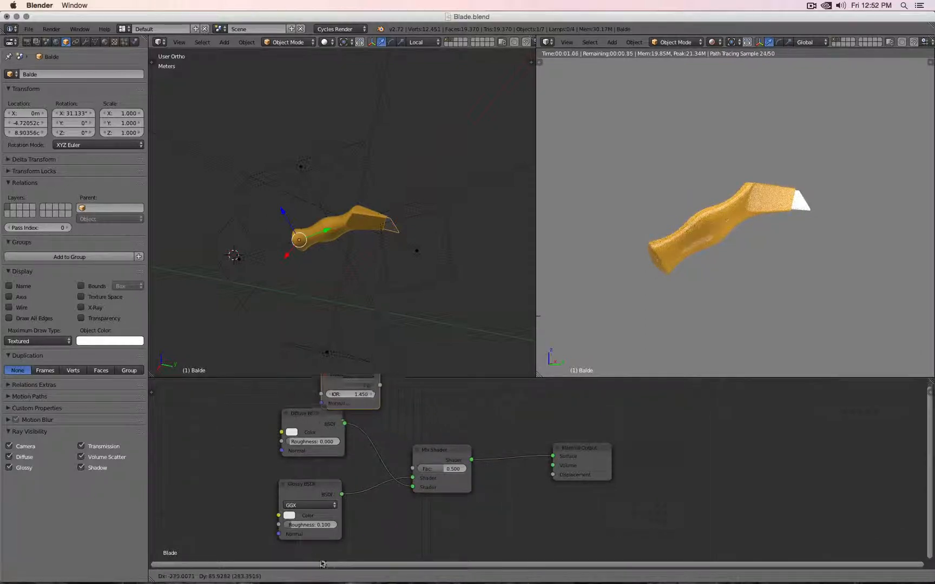
{"action": "left_click", "coordinate": [365, 386]}
{"action": "left_click_drag", "start_coordinate": [423, 399], "coordinate": [413, 469]}
Step: Place the Fresnel node above the shaders, unlink both shaders from the Mix Shader, and connect the Diffuse BSDF to its first Shader input
{"action": "scroll", "coordinate": [441, 417], "scroll_direction": "down", "scroll_amount": 2}
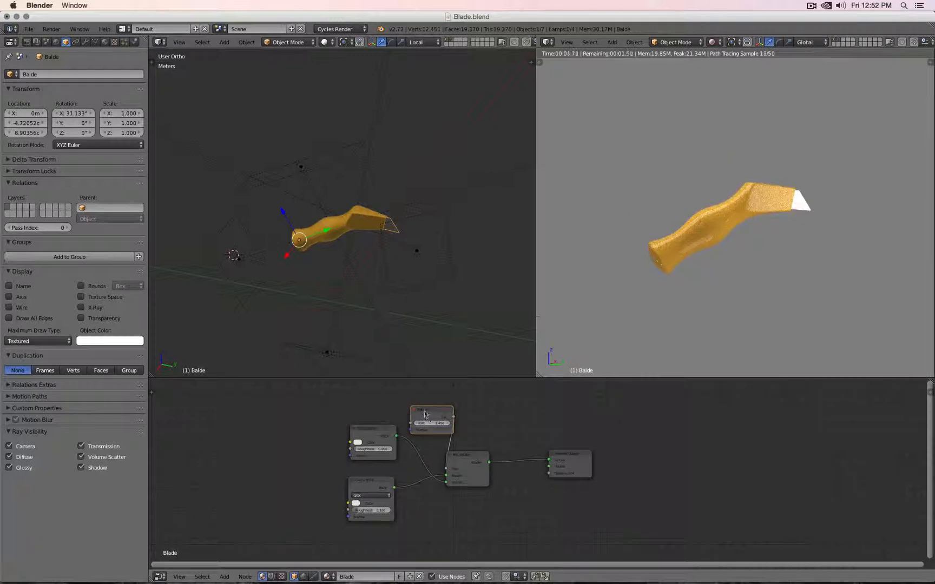
{"action": "left_click_drag", "start_coordinate": [425, 415], "coordinate": [387, 502]}
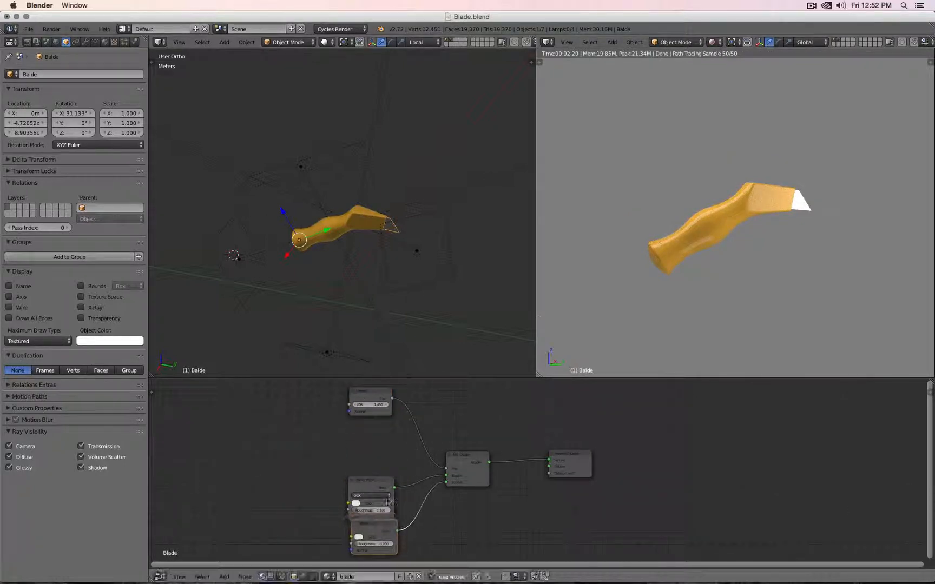
{"action": "scroll", "coordinate": [387, 503], "scroll_direction": "up", "scroll_amount": 2}
{"action": "middle_click_drag", "start_coordinate": [428, 501], "coordinate": [466, 464]}
{"action": "scroll", "coordinate": [464, 465], "scroll_direction": "up", "scroll_amount": 1}
{"action": "left_click_drag", "start_coordinate": [352, 494], "coordinate": [333, 479]}
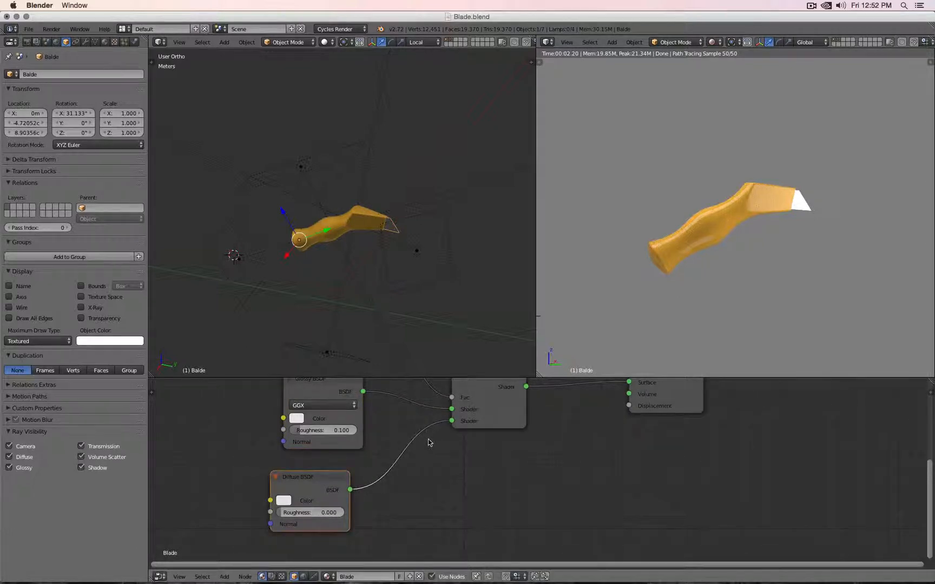
{"action": "left_click_drag", "start_coordinate": [452, 421], "coordinate": [417, 433]}
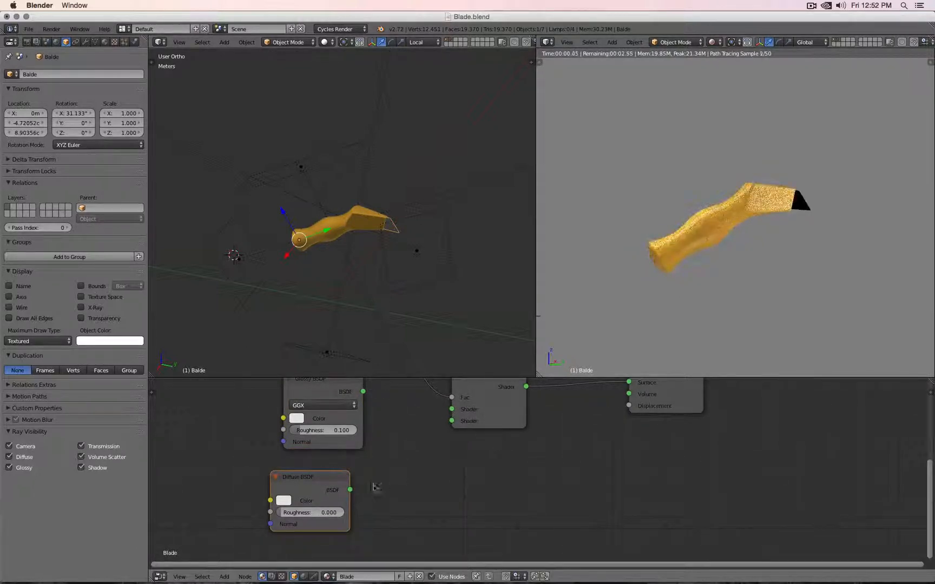
{"action": "left_click_drag", "start_coordinate": [351, 490], "coordinate": [452, 409]}
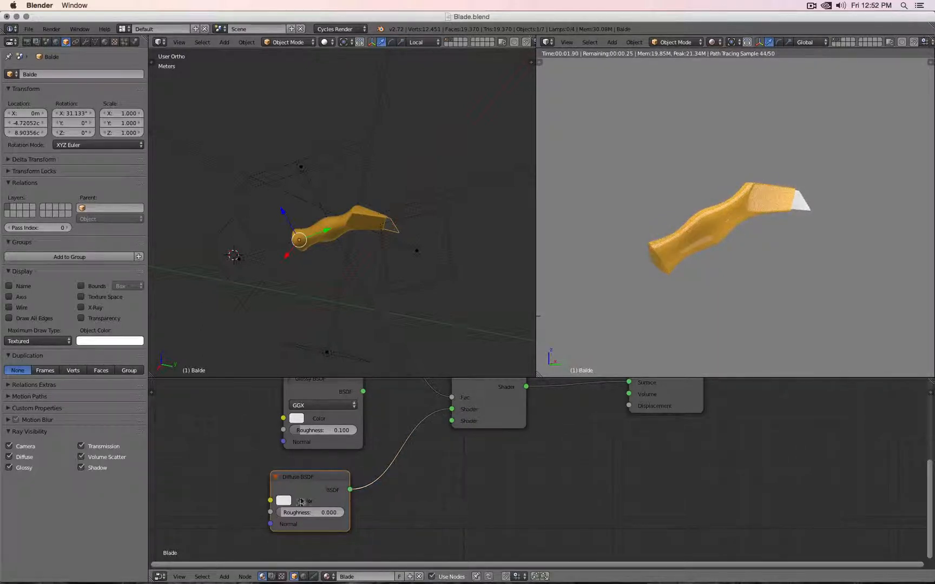
Step: Set the blade's Diffuse BSDF color to a grey with R, G and B at 0.326
{"action": "left_click", "coordinate": [285, 500]}
{"action": "scroll", "coordinate": [326, 414], "scroll_direction": "down", "scroll_amount": 4}
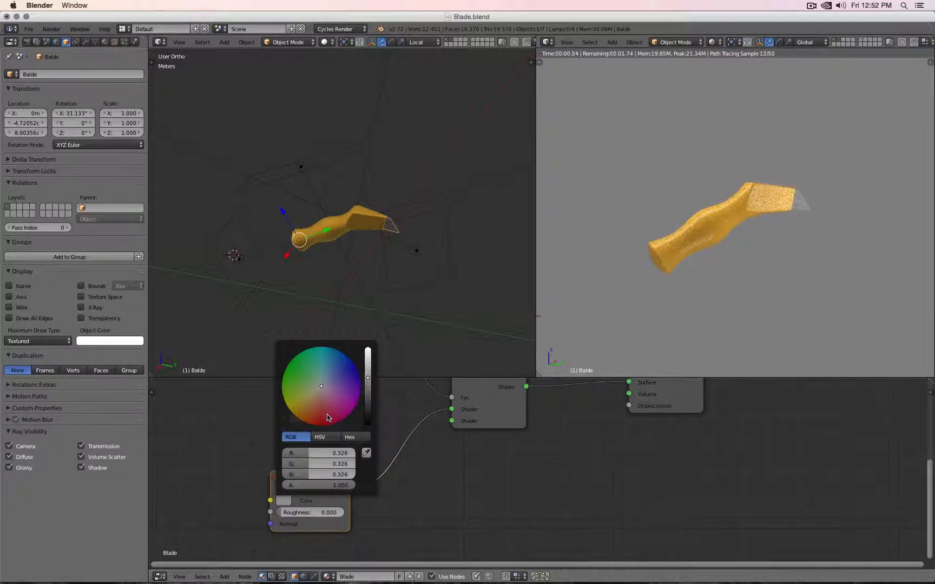
{"action": "key", "text": "Return"}
Step: Arrange the Glossy BSDF below the Diffuse BSDF and connect it to the Mix Shader's second Shader input
{"action": "left_click_drag", "start_coordinate": [329, 388], "coordinate": [444, 504]}
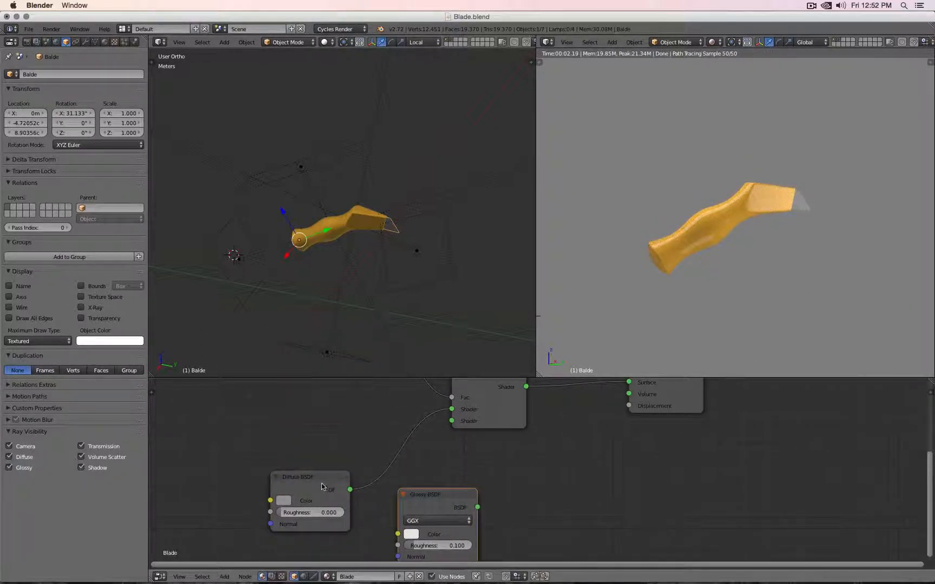
{"action": "left_click_drag", "start_coordinate": [320, 485], "coordinate": [340, 400]}
{"action": "left_click_drag", "start_coordinate": [444, 499], "coordinate": [456, 423]}
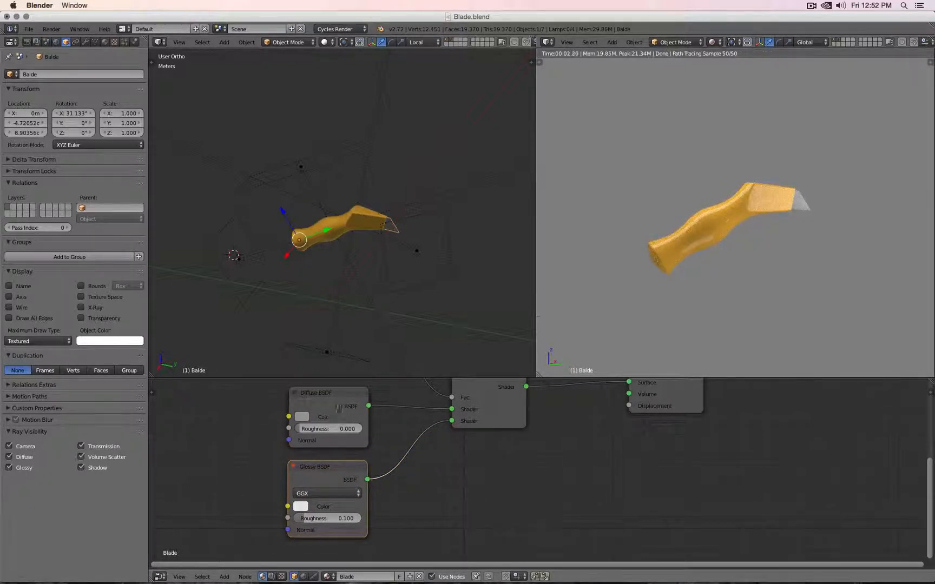
Step: Zoom in on the blade in the rendered view and set its Glossy BSDF roughness to 0
{"action": "scroll", "coordinate": [457, 471], "scroll_direction": "down", "scroll_amount": 3}
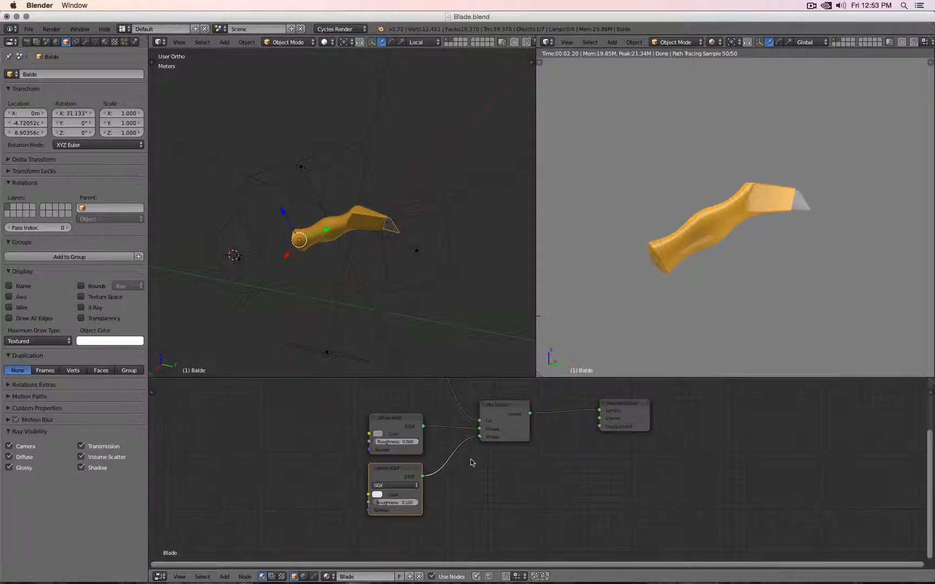
{"action": "middle_click_drag", "start_coordinate": [524, 457], "coordinate": [508, 503]}
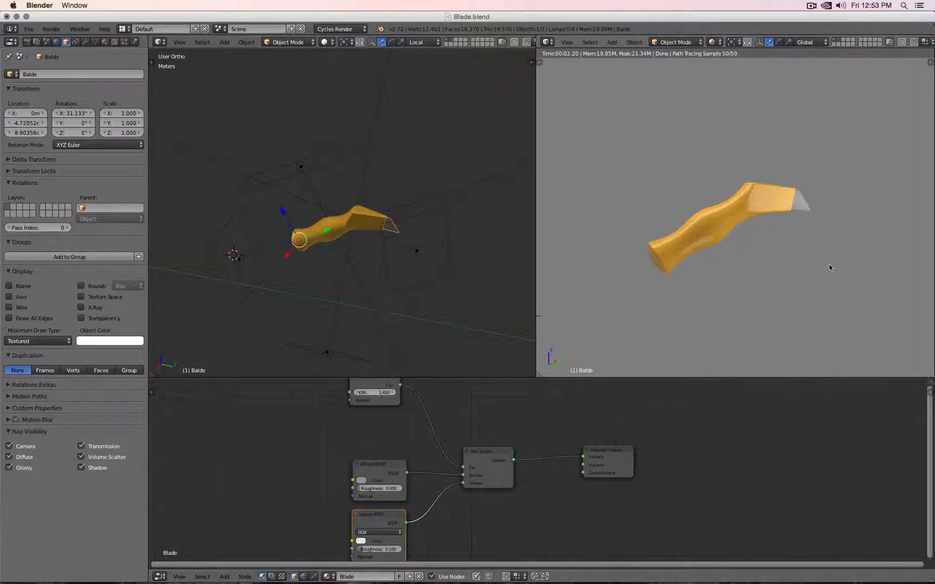
{"action": "scroll", "coordinate": [812, 265], "scroll_direction": "up", "scroll_amount": 5}
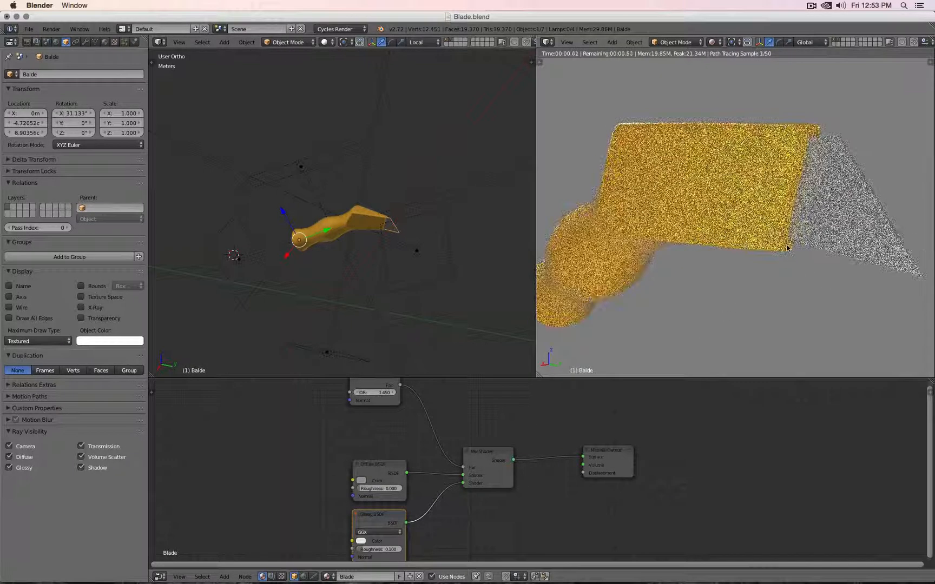
{"action": "scroll", "coordinate": [787, 248], "scroll_direction": "down", "scroll_amount": 2}
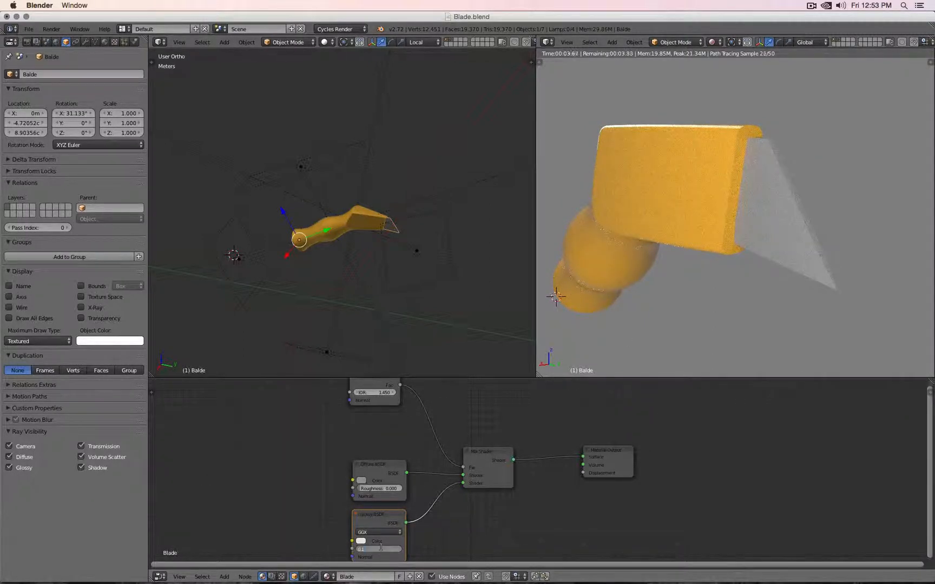
{"action": "key", "text": "Return"}
Step: Compare the blade with the Glossy BSDF linked directly to the Material Output, and restore the Mix Shader link
{"action": "middle_click_drag", "start_coordinate": [712, 286], "coordinate": [805, 282]}
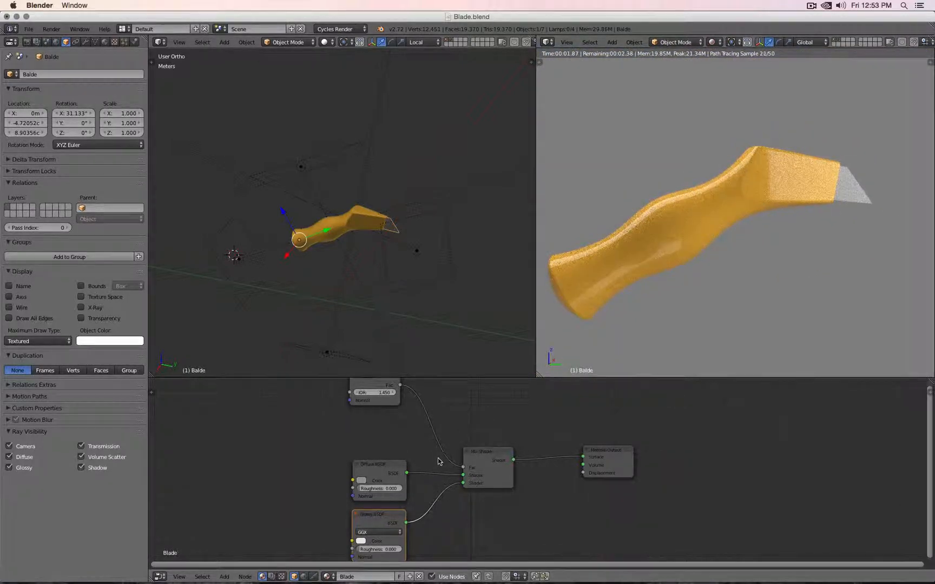
{"action": "middle_click_drag", "start_coordinate": [714, 300], "coordinate": [741, 292]}
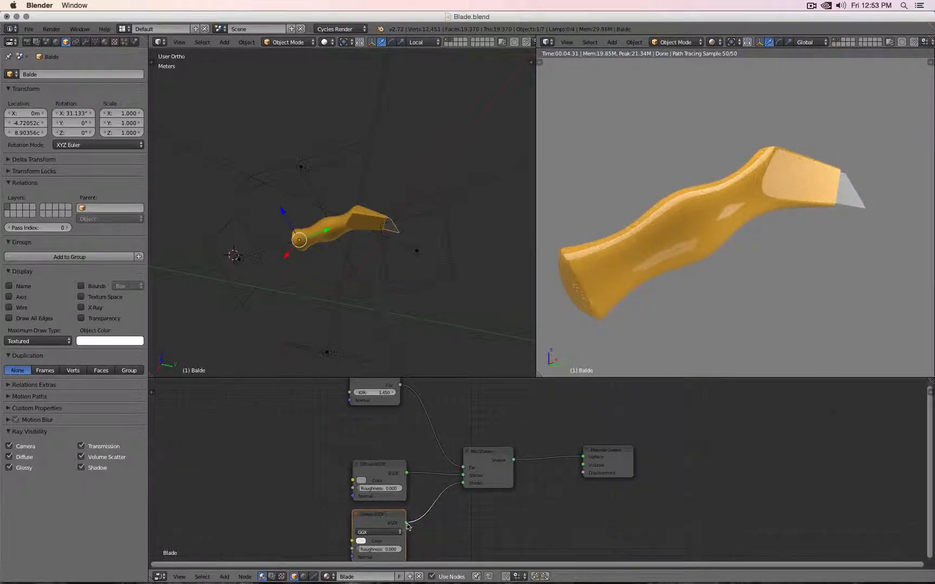
{"action": "left_click_drag", "start_coordinate": [405, 522], "coordinate": [584, 460]}
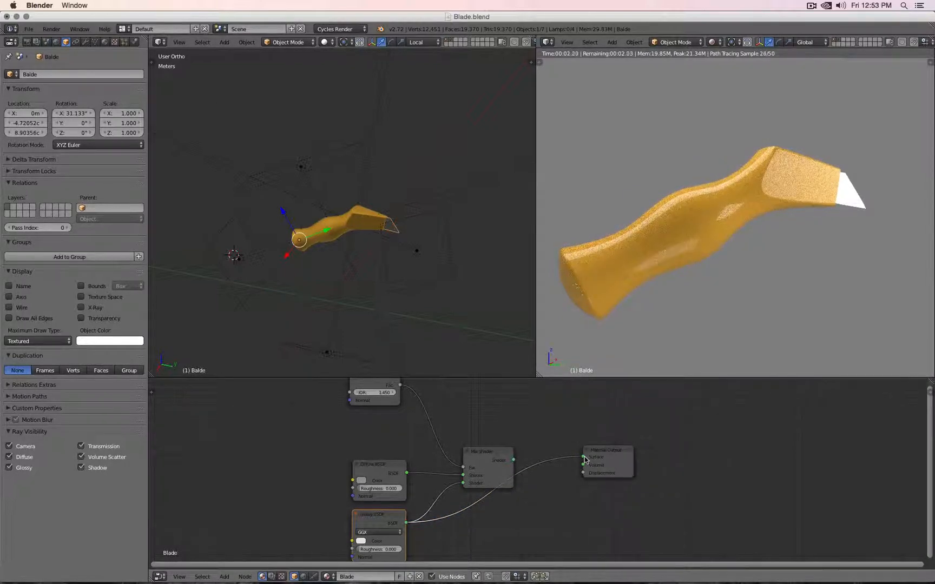
{"action": "left_click_drag", "start_coordinate": [513, 461], "coordinate": [584, 457]}
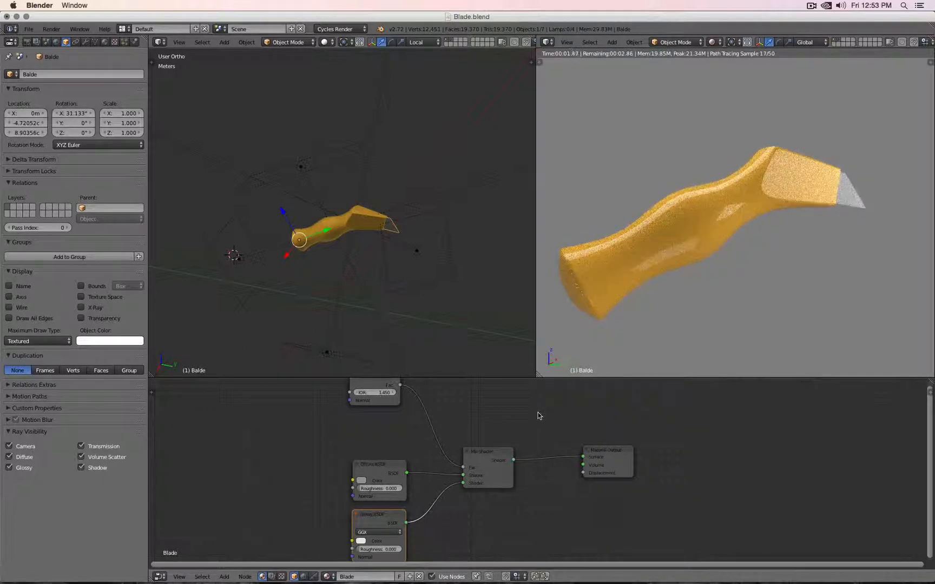
Step: Try the Mix Shader with its Diffuse and Glossy inputs swapped and a much darker Diffuse color, and restore the input order
{"action": "left_click_drag", "start_coordinate": [464, 483], "coordinate": [465, 482]}
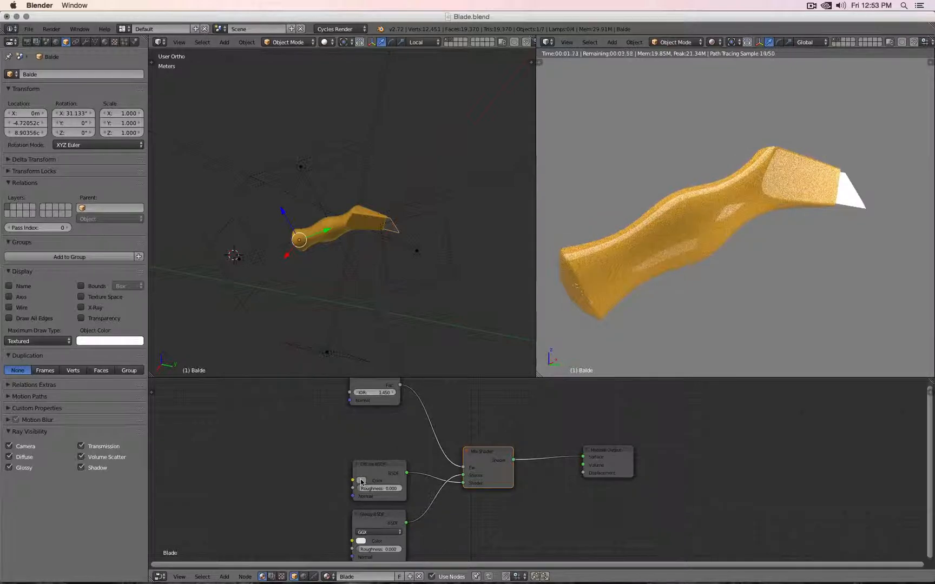
{"action": "left_click", "coordinate": [362, 481]}
{"action": "scroll", "coordinate": [361, 481], "scroll_direction": "down", "scroll_amount": 15}
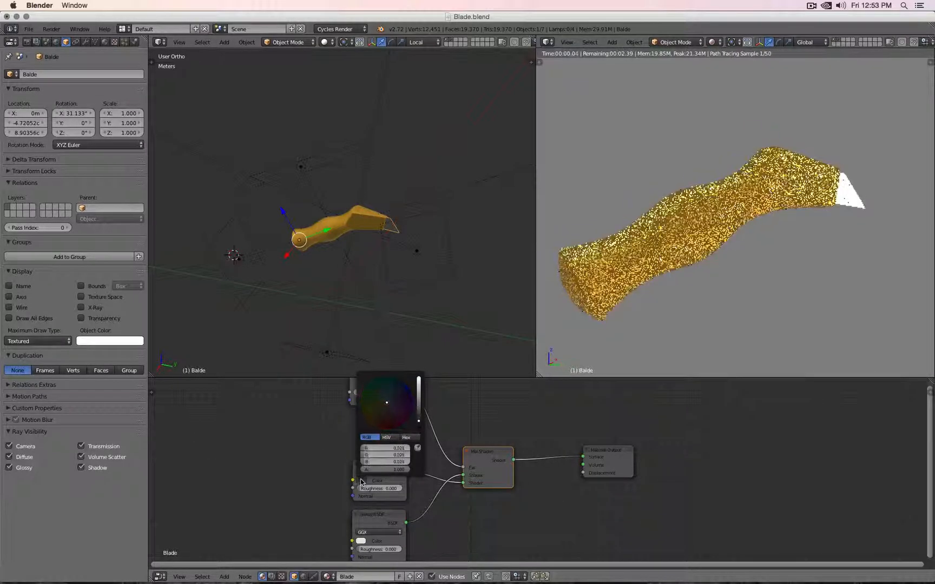
{"action": "scroll", "coordinate": [362, 482], "scroll_direction": "up", "scroll_amount": 5}
{"action": "scroll", "coordinate": [362, 482], "scroll_direction": "down", "scroll_amount": 5}
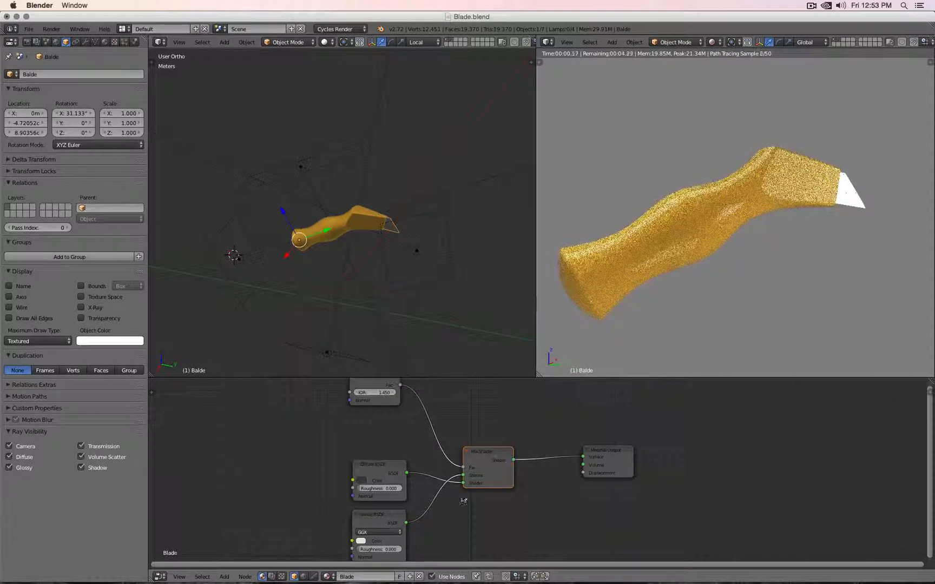
{"action": "left_click_drag", "start_coordinate": [464, 483], "coordinate": [463, 475]}
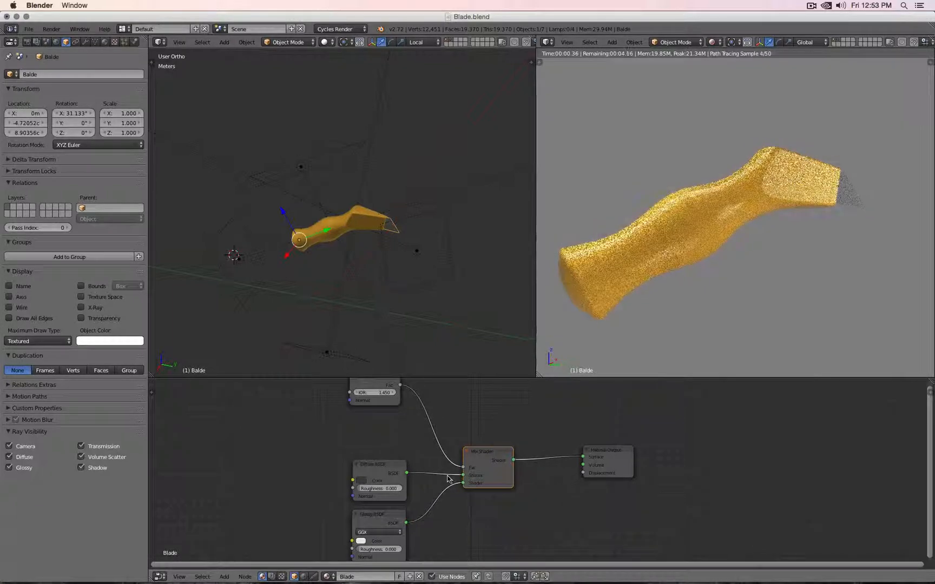
Step: Lighten the blade's Diffuse BSDF color to a dark grey and check its reflections from several angles
{"action": "left_click", "coordinate": [361, 480]}
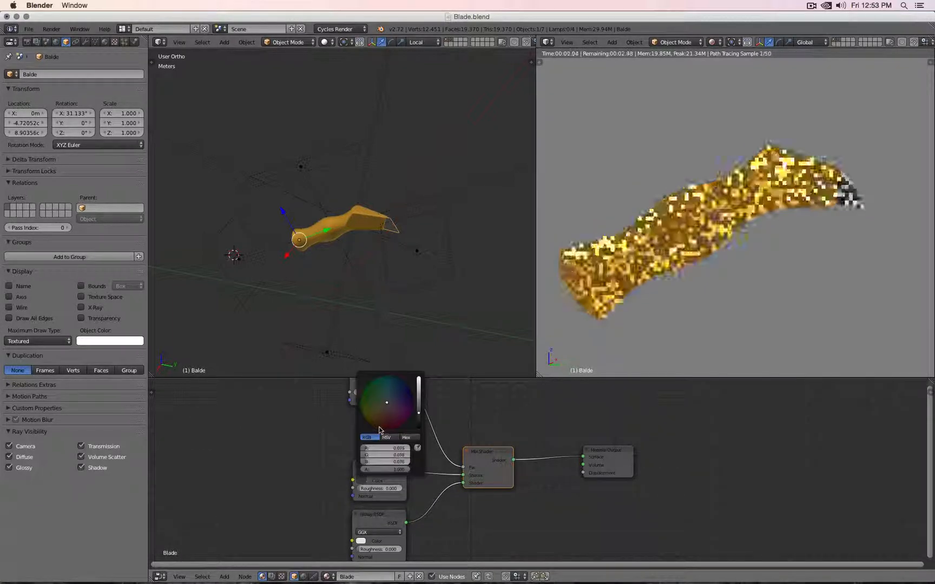
{"action": "scroll", "coordinate": [379, 431], "scroll_direction": "up", "scroll_amount": 5}
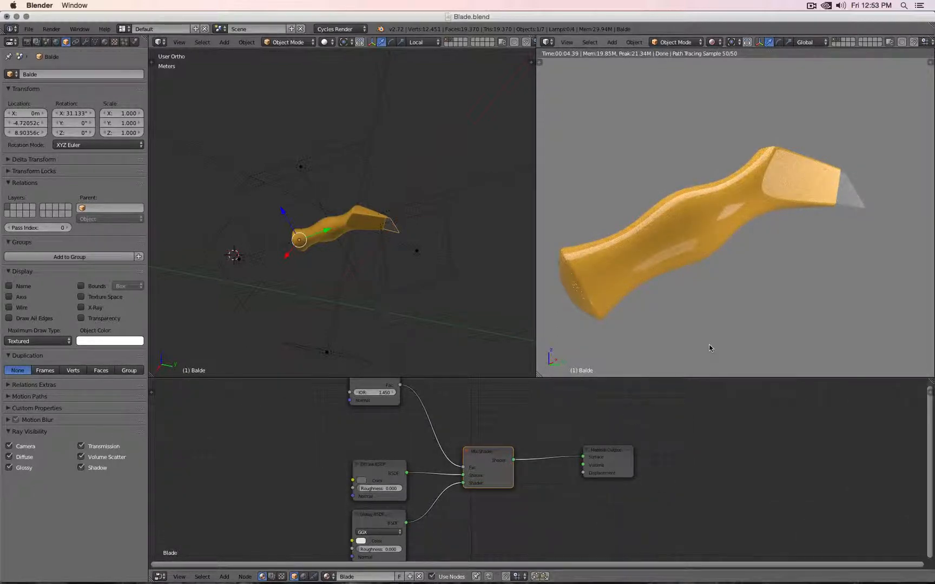
{"action": "middle_click_drag", "start_coordinate": [759, 304], "coordinate": [711, 323]}
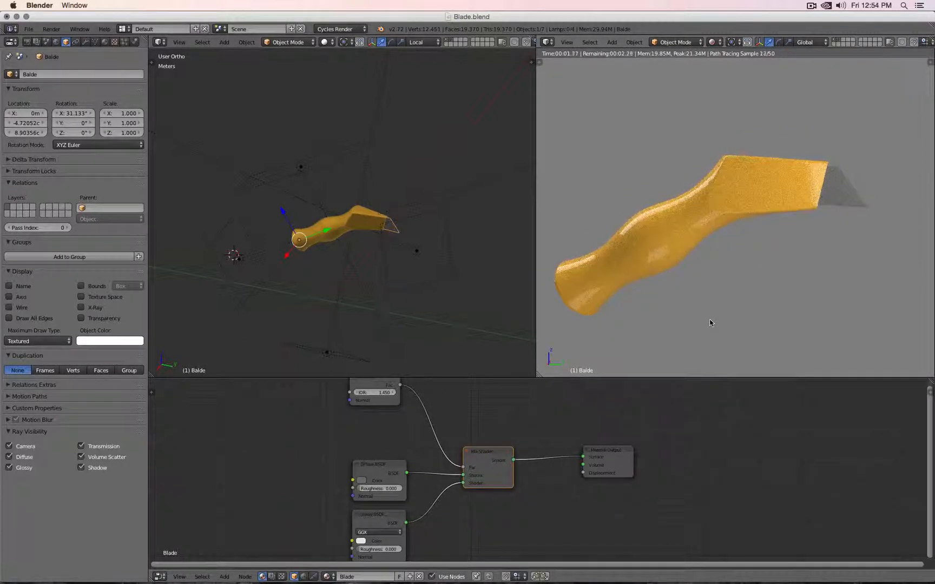
{"action": "middle_click_drag", "start_coordinate": [710, 323], "coordinate": [774, 309]}
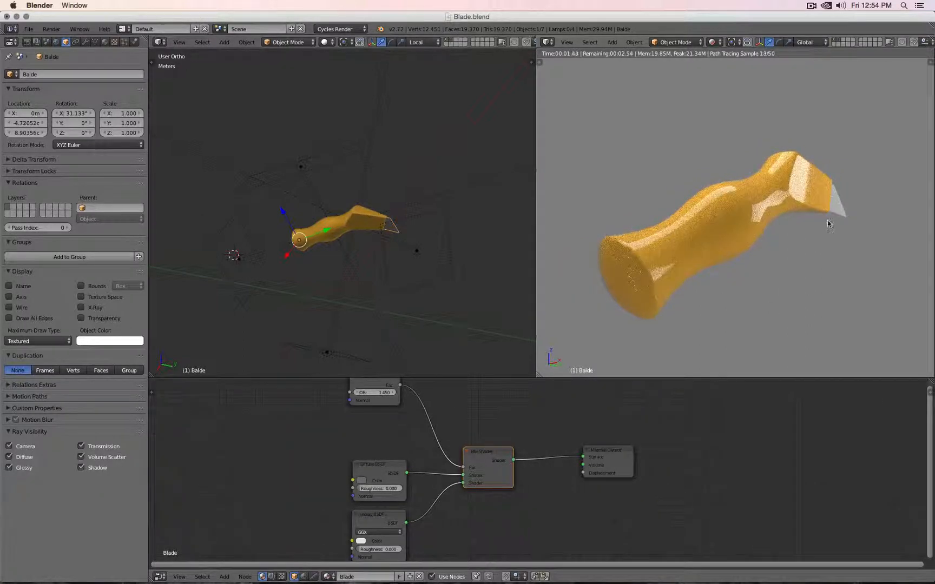
{"action": "middle_click_drag", "start_coordinate": [828, 223], "coordinate": [803, 252]}
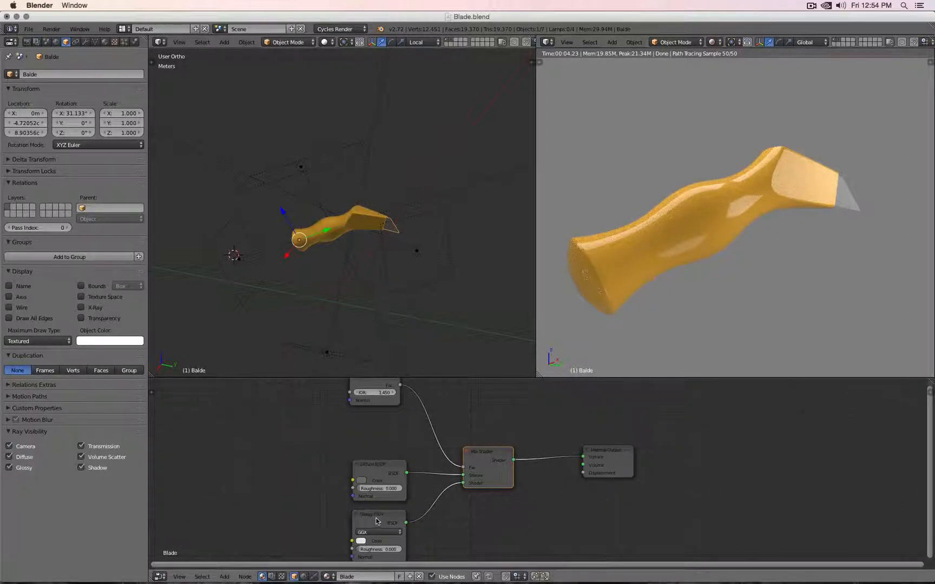
Step: Duplicate the blade's Glossy BSDF node and place the copy below the Mix Shader
{"action": "mouse_move", "coordinate": [377, 521]}
{"action": "left_mouse_down"}
{"action": "mouse_move", "coordinate": [427, 527]}
{"action": "mouse_move", "coordinate": [392, 526]}
{"action": "left_mouse_up"}
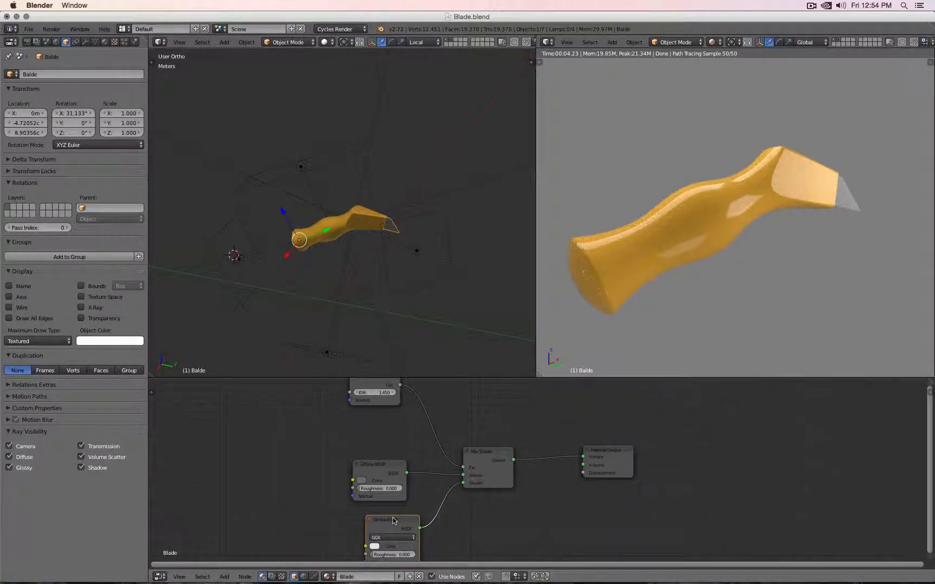
{"action": "key", "text": "shift+d"}
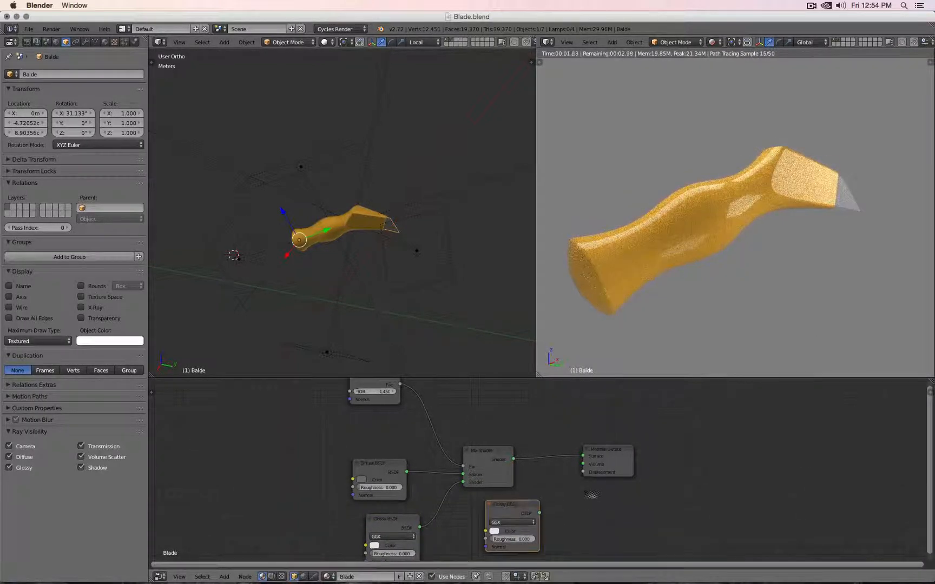
Step: Spread the blade's nodes apart and link the duplicated Glossy BSDF directly to the Material Output's Surface input
{"action": "scroll", "coordinate": [592, 494], "scroll_direction": "down", "scroll_amount": 5}
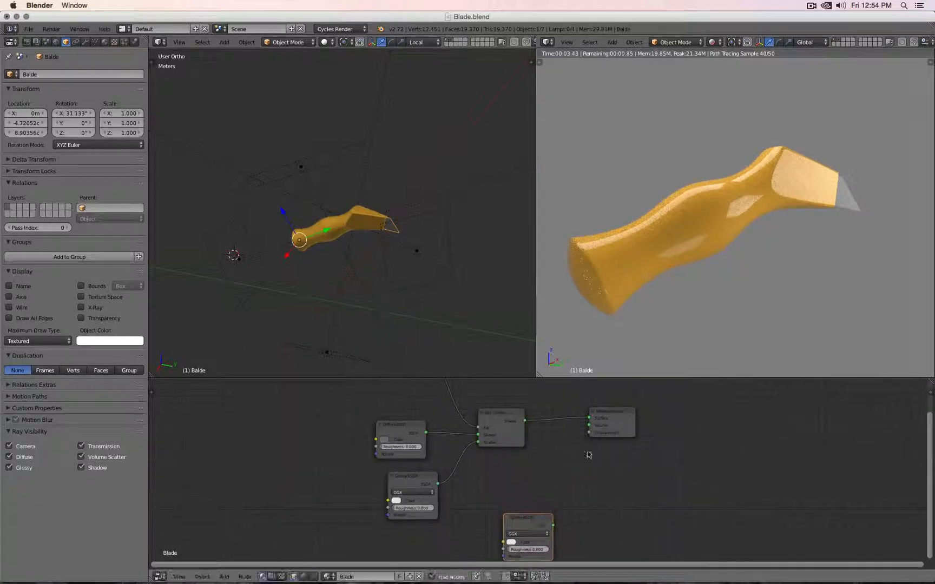
{"action": "left_click_drag", "start_coordinate": [624, 416], "coordinate": [764, 404]}
{"action": "scroll", "coordinate": [620, 464], "scroll_direction": "down", "scroll_amount": 7}
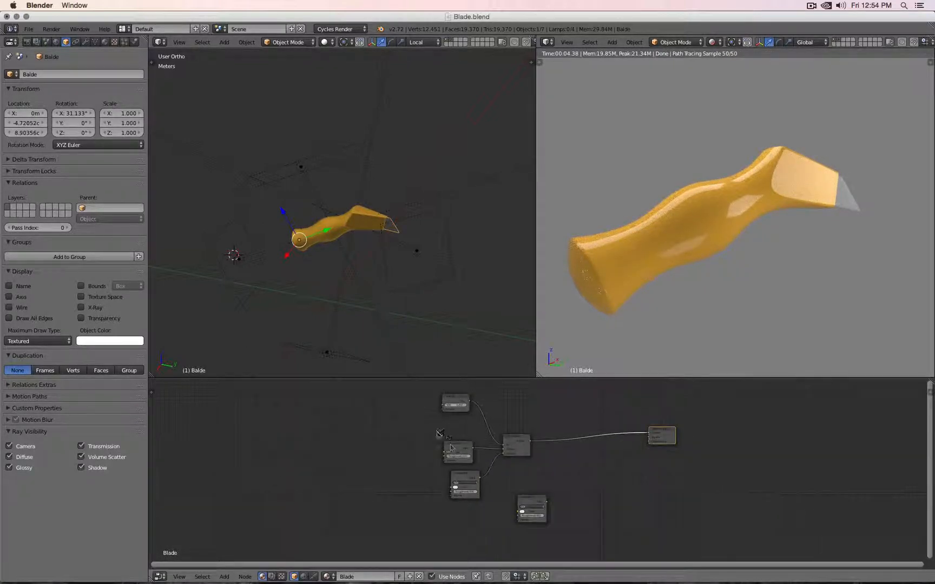
{"action": "left_click_drag", "start_coordinate": [454, 448], "coordinate": [505, 456]}
{"action": "left_click_drag", "start_coordinate": [457, 400], "coordinate": [468, 428]}
{"action": "left_click_drag", "start_coordinate": [528, 498], "coordinate": [649, 434]}
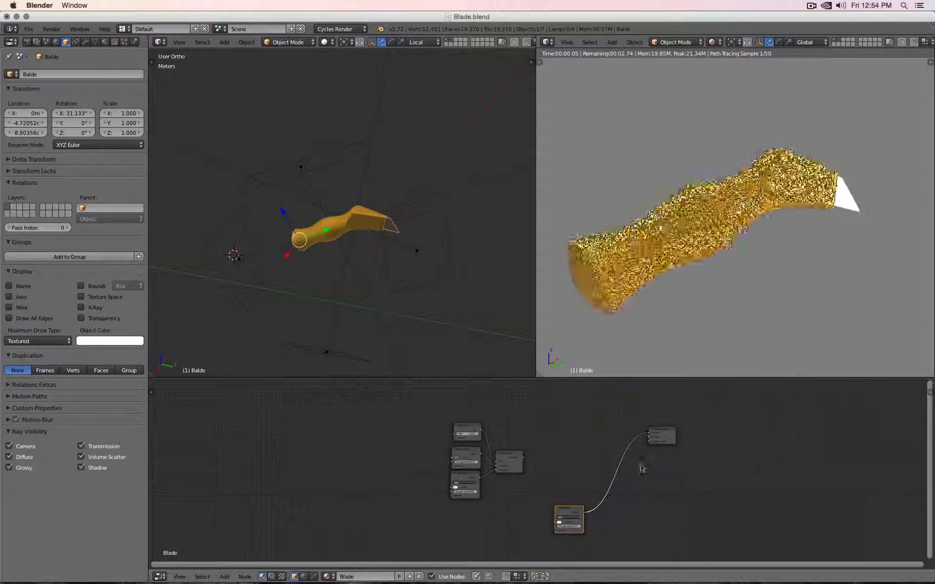
Step: Darken the duplicated Glossy BSDF's color to a dark grey
{"action": "scroll", "coordinate": [632, 508], "scroll_direction": "up", "scroll_amount": 5}
{"action": "middle_click_drag", "start_coordinate": [630, 504], "coordinate": [590, 477]}
{"action": "left_click", "coordinate": [481, 468]}
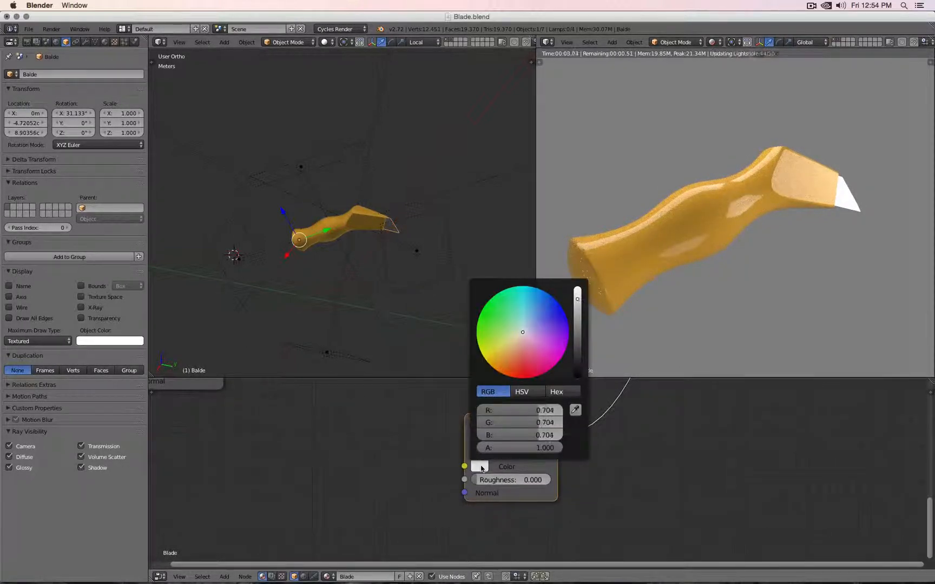
{"action": "scroll", "coordinate": [482, 469], "scroll_direction": "down", "scroll_amount": 10}
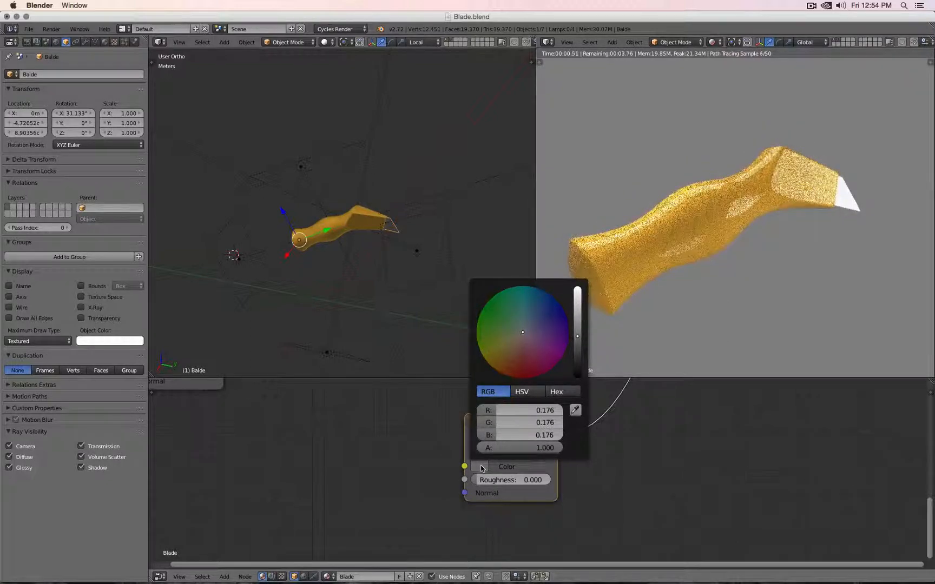
{"action": "scroll", "coordinate": [482, 468], "scroll_direction": "down", "scroll_amount": 5}
{"action": "scroll", "coordinate": [482, 468], "scroll_direction": "up", "scroll_amount": 3}
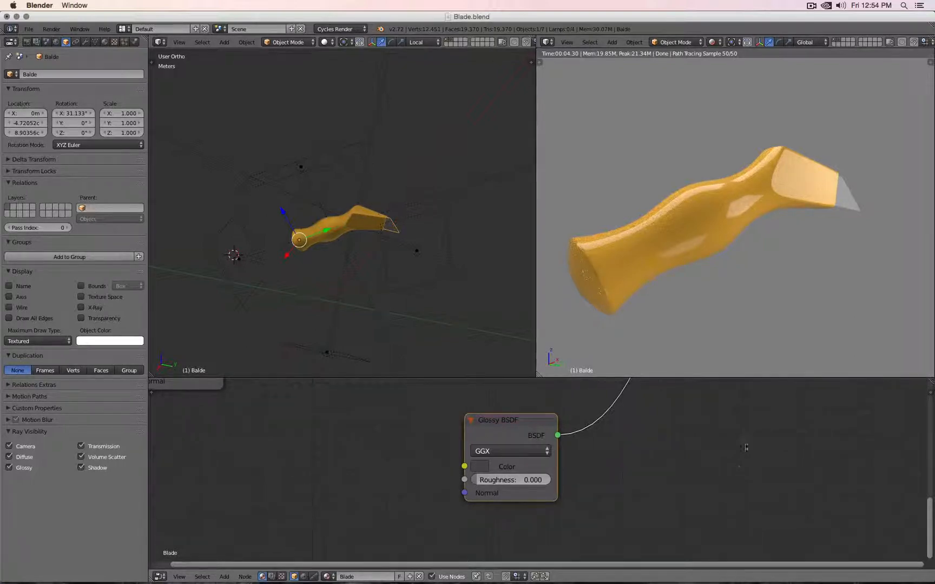
Step: Try the duplicated Glossy BSDF's color at pure white and back at dark grey, viewing the blade from different angles
{"action": "middle_click_drag", "start_coordinate": [818, 274], "coordinate": [781, 299]}
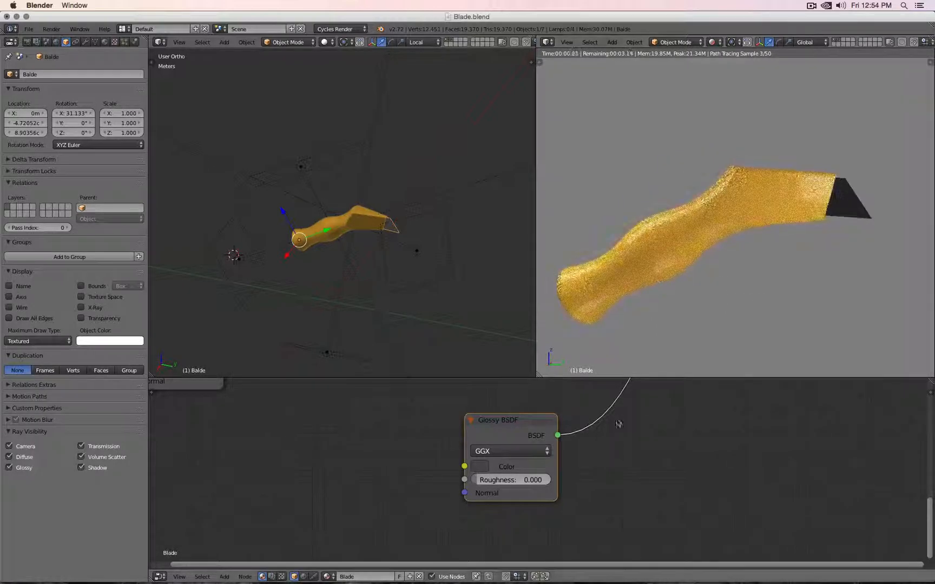
{"action": "left_click", "coordinate": [481, 466]}
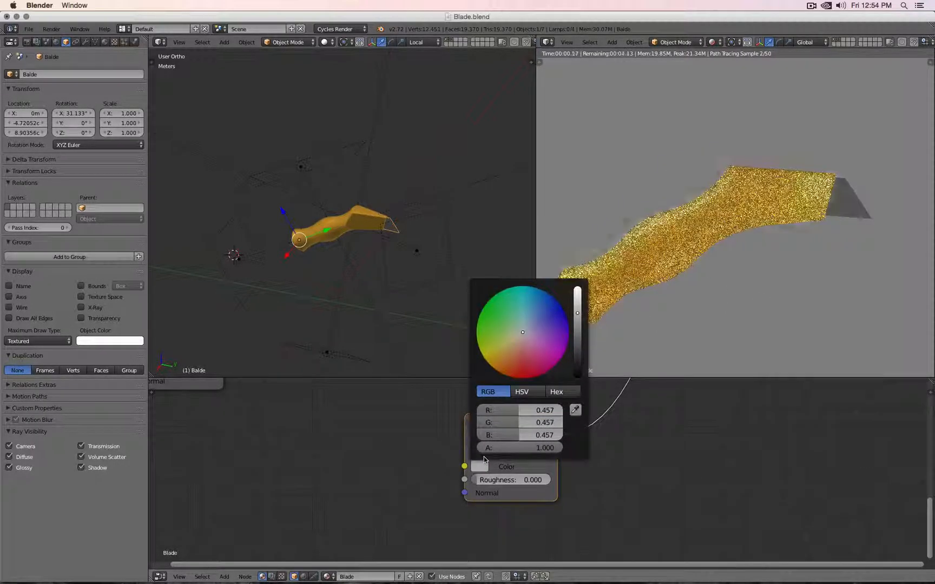
{"action": "scroll", "coordinate": [484, 457], "scroll_direction": "up", "scroll_amount": 5}
{"action": "scroll", "coordinate": [483, 457], "scroll_direction": "down", "scroll_amount": 3}
{"action": "scroll", "coordinate": [484, 457], "scroll_direction": "up", "scroll_amount": 8}
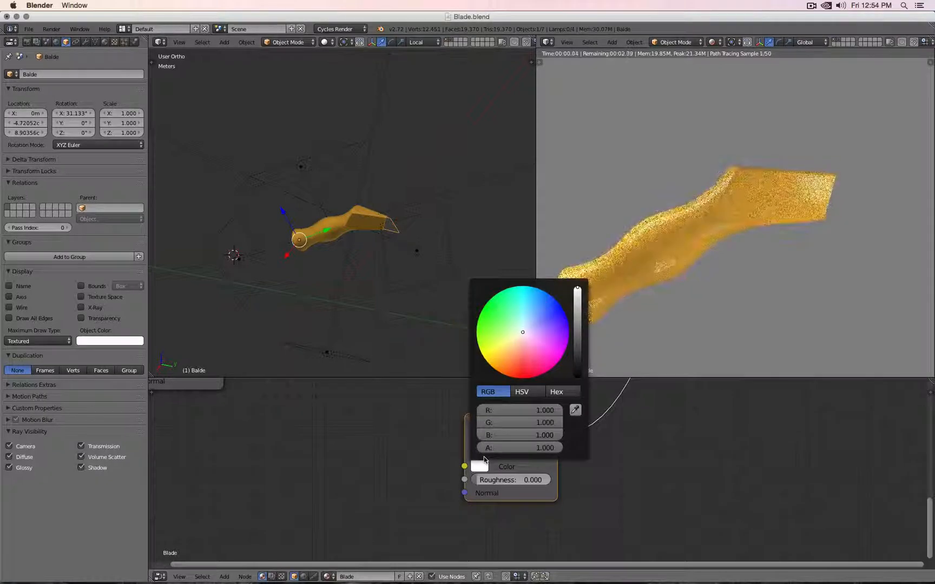
{"action": "scroll", "coordinate": [484, 457], "scroll_direction": "down", "scroll_amount": 8}
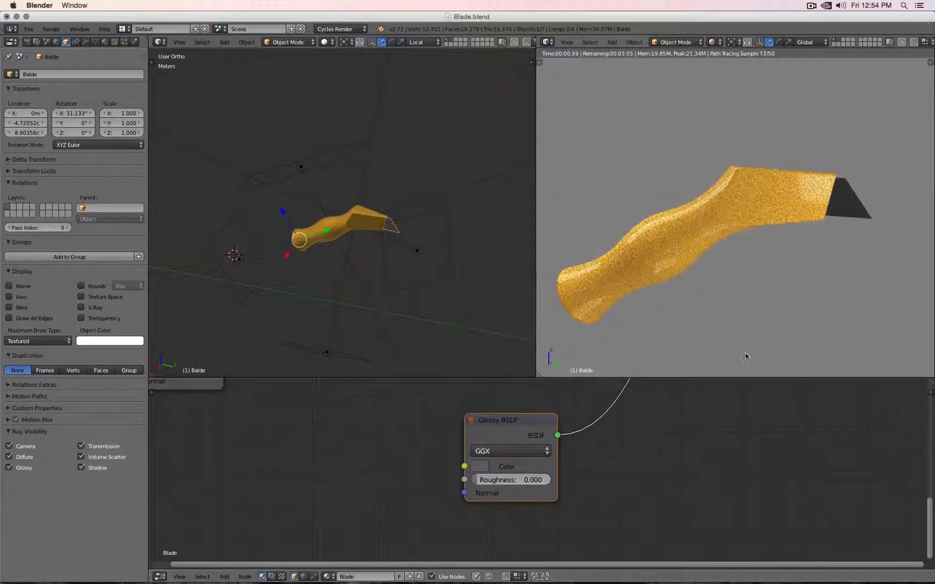
{"action": "middle_click_drag", "start_coordinate": [745, 356], "coordinate": [788, 329]}
Step: Link the Mix Shader back to the Material Output's Surface input and delete the duplicated Glossy BSDF node
{"action": "scroll", "coordinate": [408, 440], "scroll_direction": "down", "scroll_amount": 4}
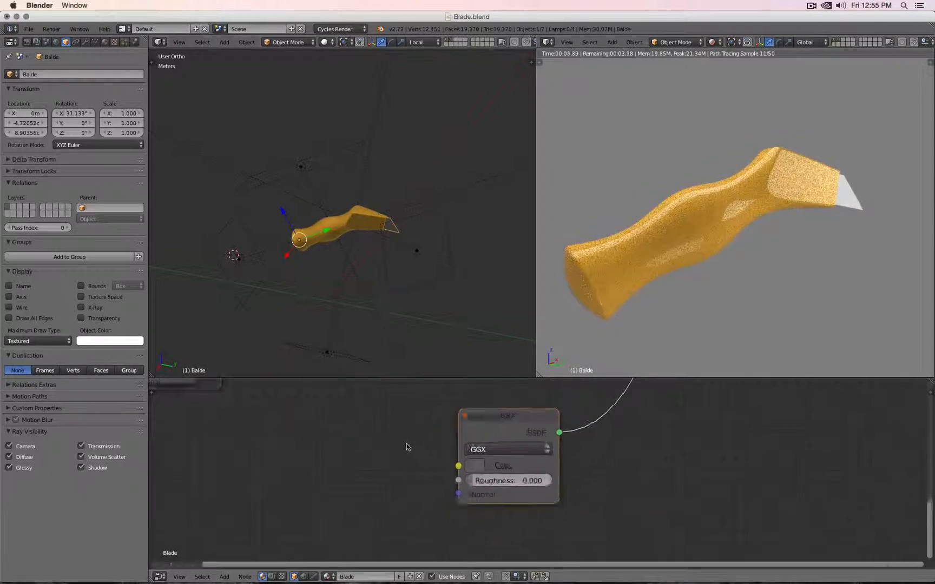
{"action": "middle_click_drag", "start_coordinate": [432, 416], "coordinate": [366, 479]}
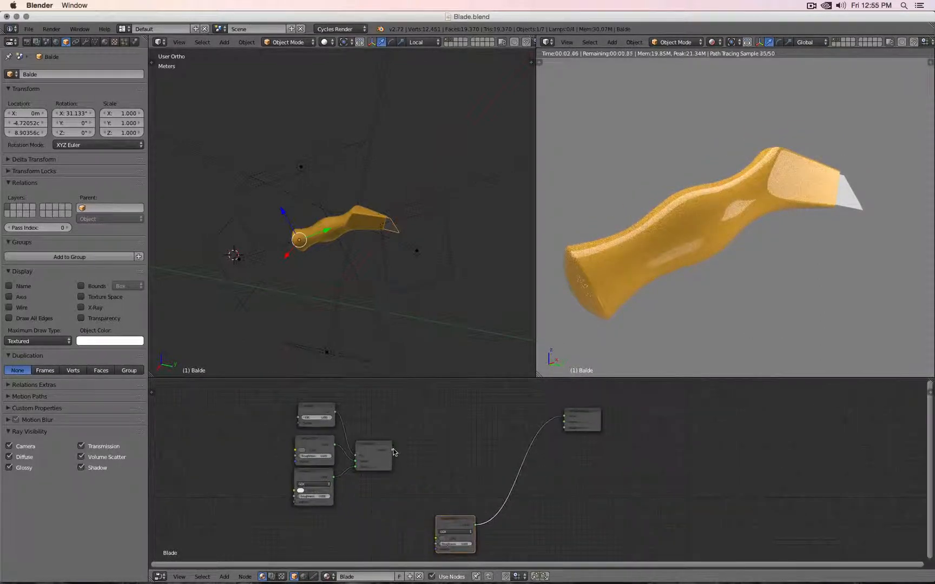
{"action": "left_click_drag", "start_coordinate": [393, 449], "coordinate": [565, 416]}
{"action": "mouse_move", "coordinate": [704, 324]}
{"action": "middle_mouse_down"}
{"action": "mouse_move", "coordinate": [805, 273]}
{"action": "mouse_move", "coordinate": [763, 284]}
{"action": "mouse_move", "coordinate": [818, 272]}
{"action": "middle_mouse_up"}
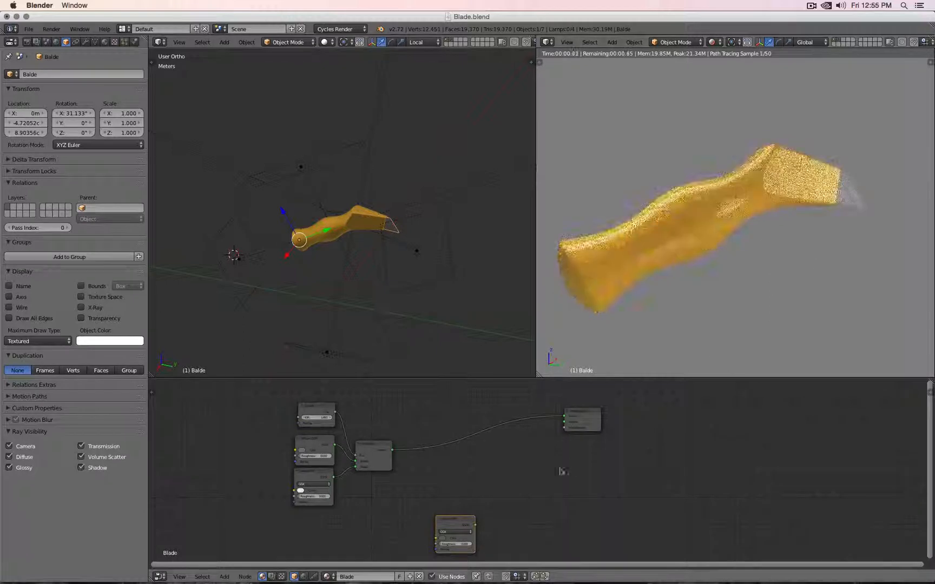
{"action": "key", "text": "x"}
{"action": "scroll", "coordinate": [376, 511], "scroll_direction": "up", "scroll_amount": 8}
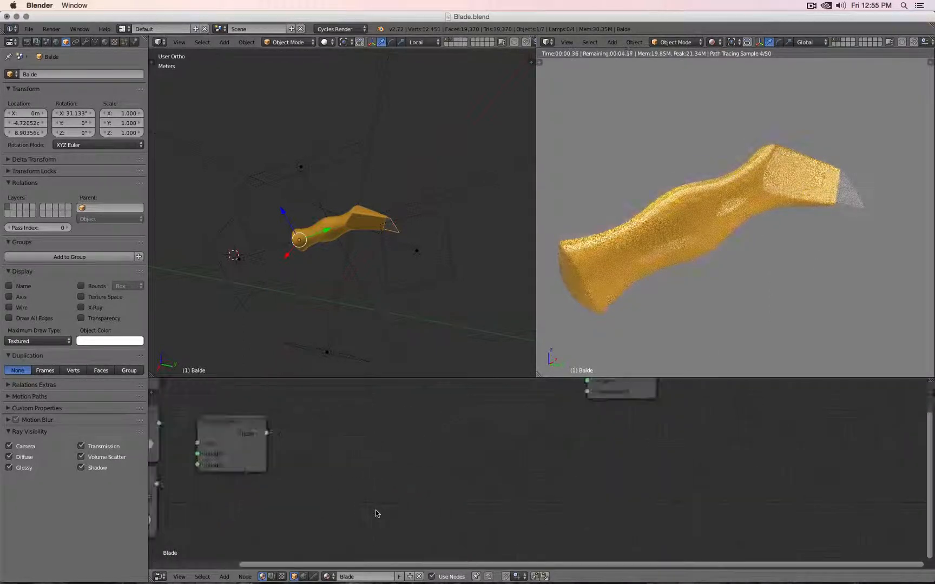
Step: Move the Material Output node close beside the Mix Shader
{"action": "scroll", "coordinate": [472, 478], "scroll_direction": "down", "scroll_amount": 6}
{"action": "left_click_drag", "start_coordinate": [575, 416], "coordinate": [404, 447]}
{"action": "middle_click_drag", "start_coordinate": [373, 403], "coordinate": [489, 395]}
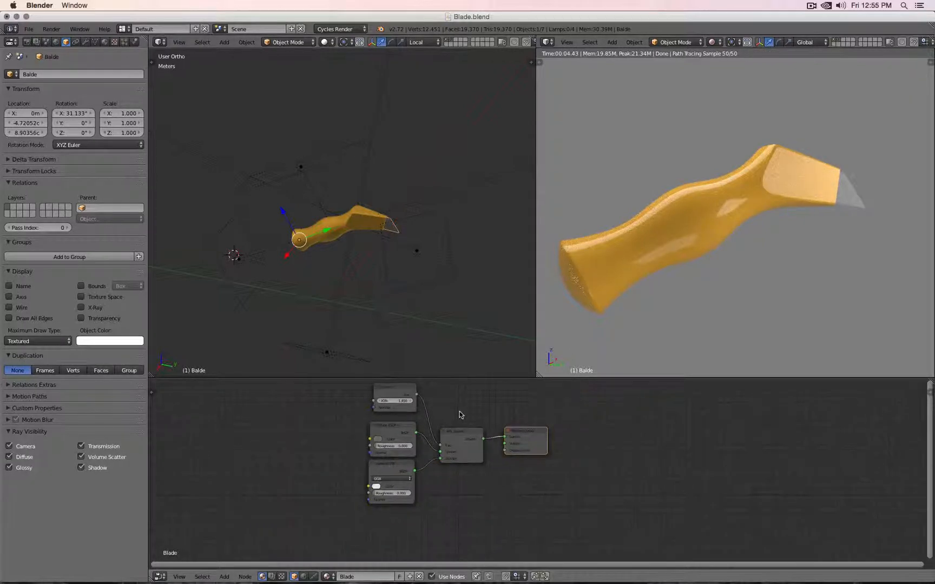
{"action": "scroll", "coordinate": [459, 412], "scroll_direction": "up", "scroll_amount": 4}
{"action": "middle_click_drag", "start_coordinate": [423, 397], "coordinate": [453, 428]}
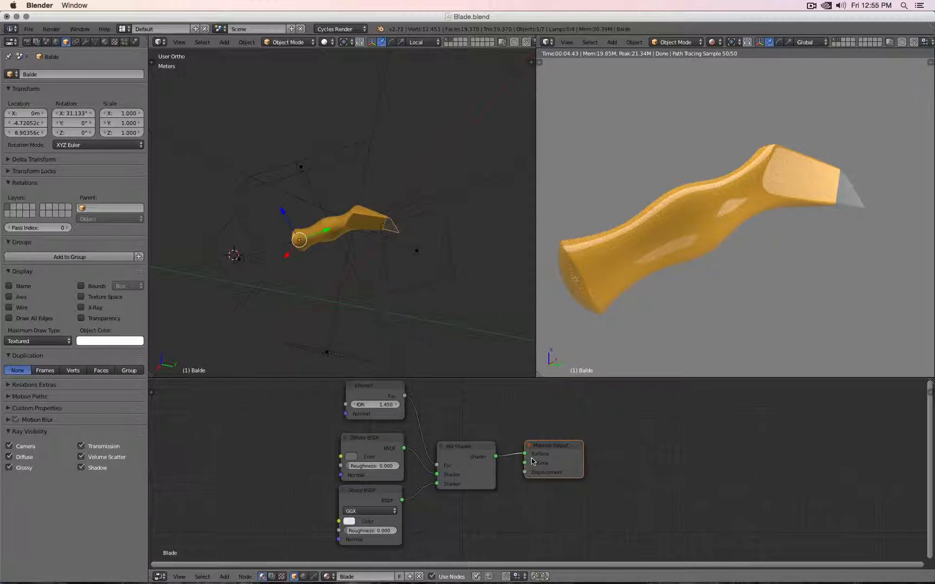
Step: Stack the Fresnel, Diffuse BSDF and Glossy BSDF nodes in one column, with the Mix Shader and Material Output lined up beside them
{"action": "left_click_drag", "start_coordinate": [366, 444], "coordinate": [233, 421]}
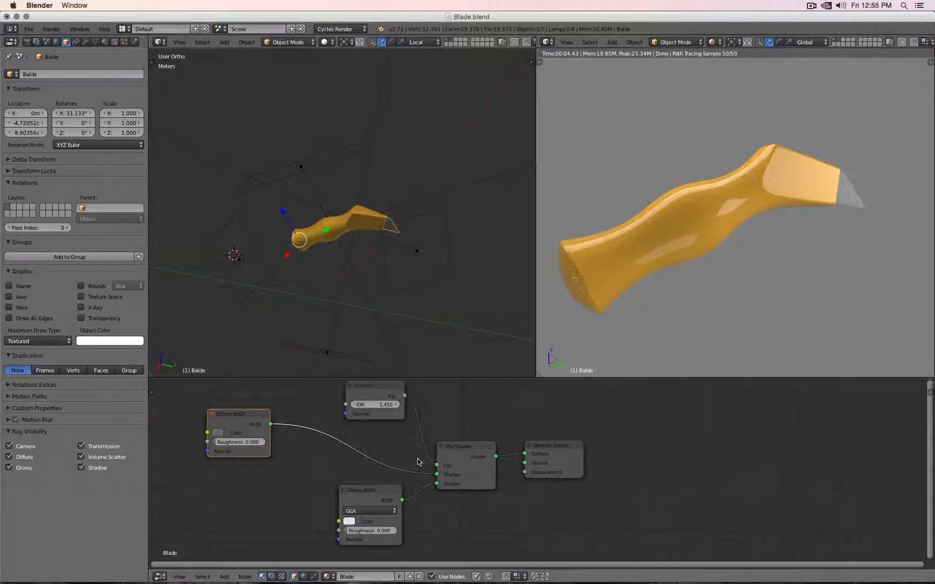
{"action": "left_click_drag", "start_coordinate": [377, 494], "coordinate": [244, 485]}
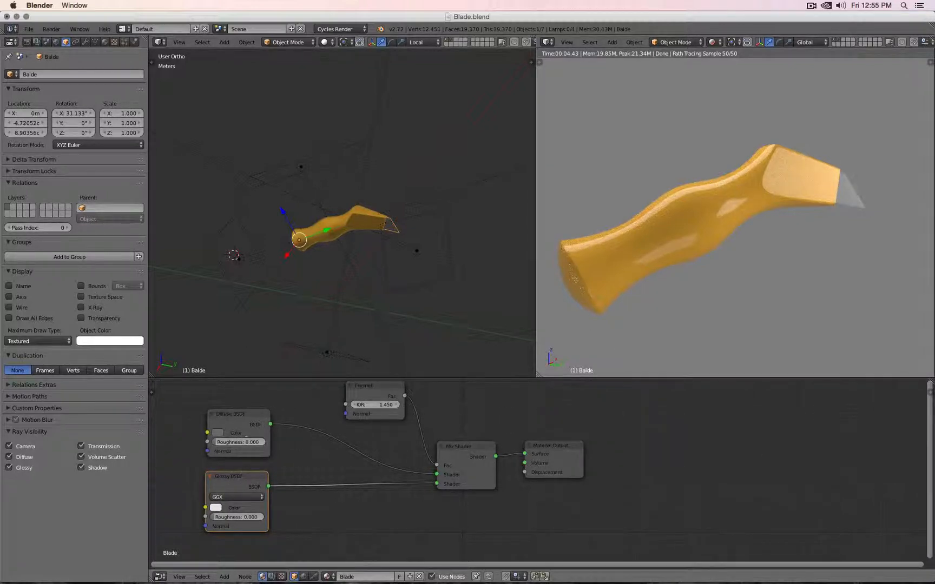
{"action": "left_click_drag", "start_coordinate": [466, 457], "coordinate": [359, 460]}
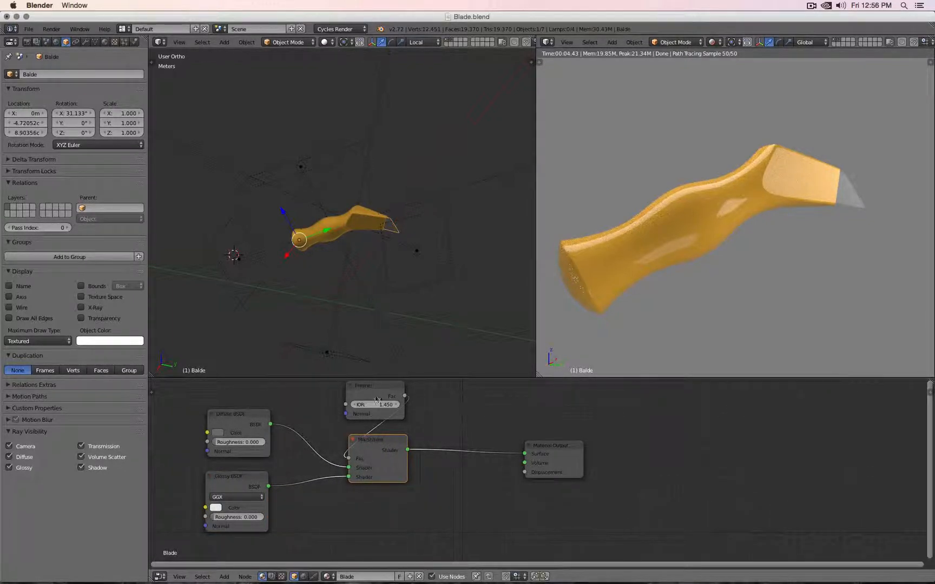
{"action": "left_click_drag", "start_coordinate": [375, 387], "coordinate": [239, 562]}
{"action": "middle_click_drag", "start_coordinate": [349, 437], "coordinate": [364, 464]}
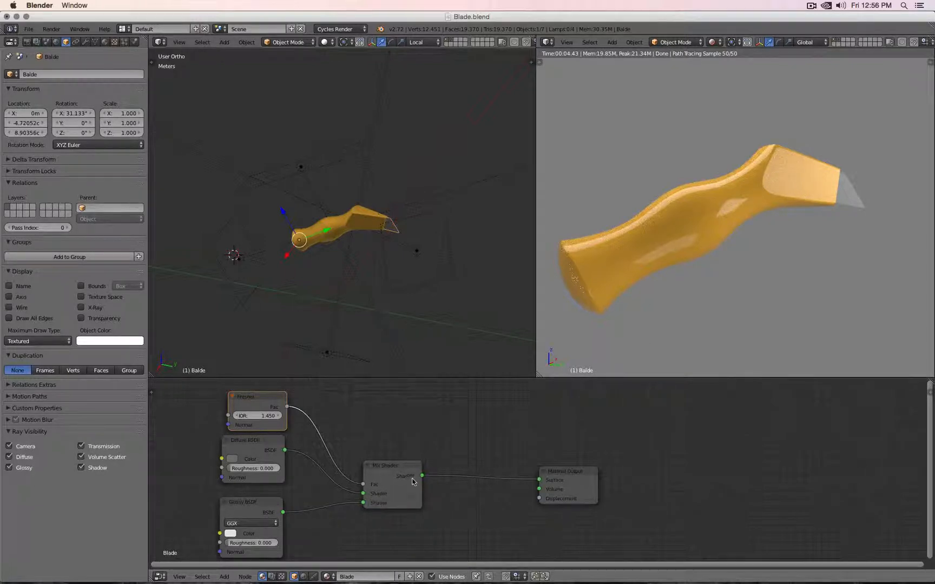
{"action": "left_click_drag", "start_coordinate": [560, 479], "coordinate": [479, 474]}
{"action": "scroll", "coordinate": [525, 475], "scroll_direction": "down", "scroll_amount": 1}
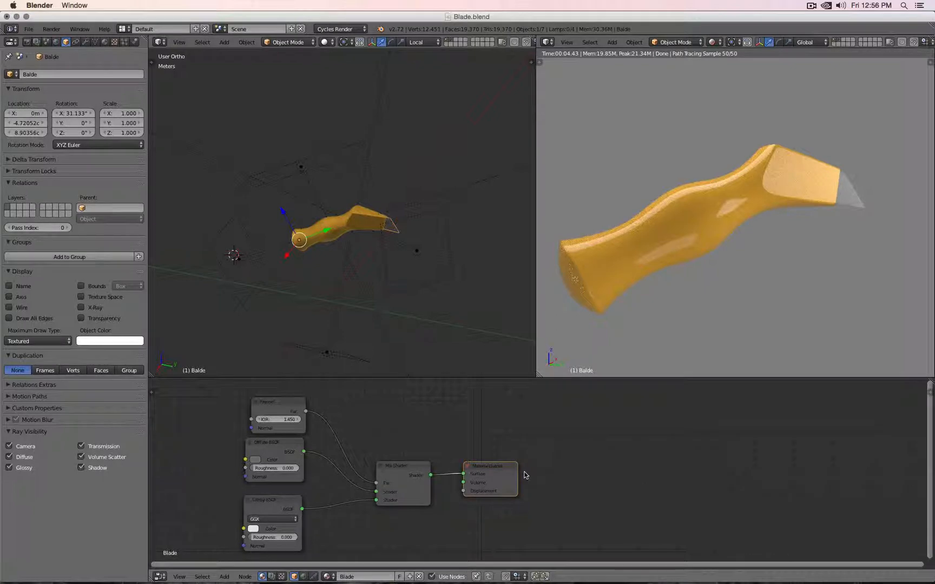